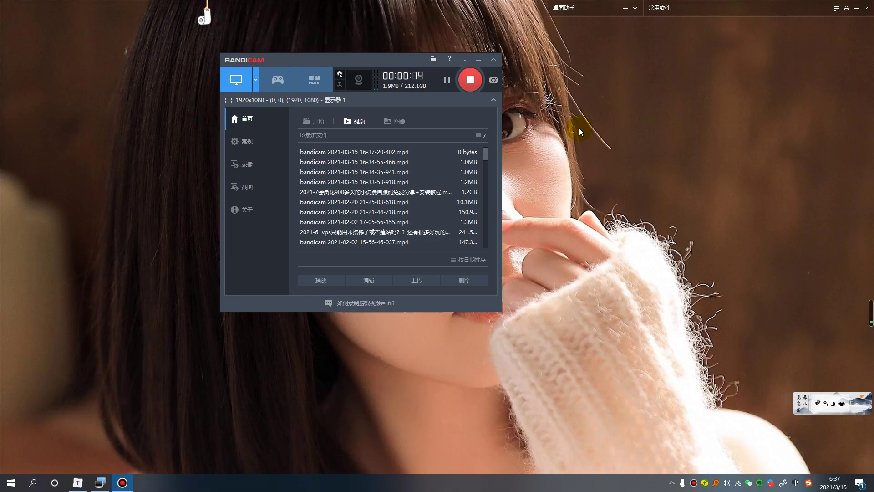
Minimize Bandicam and refresh the desktop so only the desktop shows.
click(478, 59)
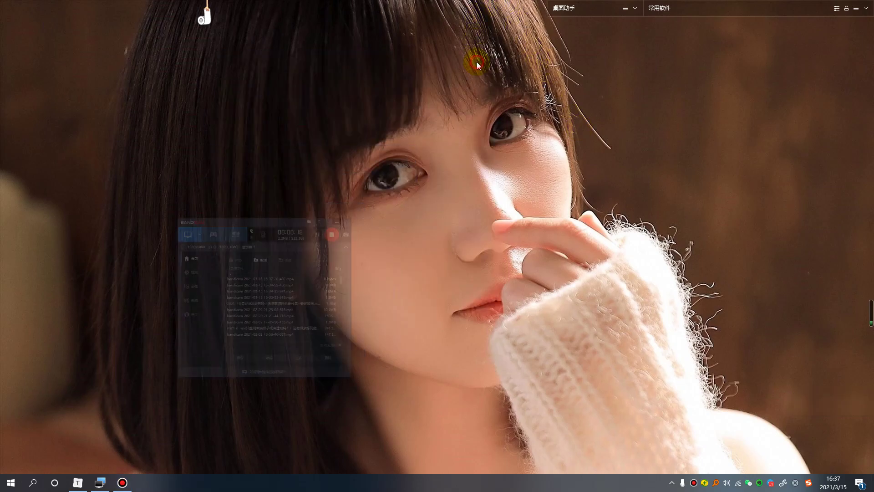
right_click(167, 192)
click(190, 213)
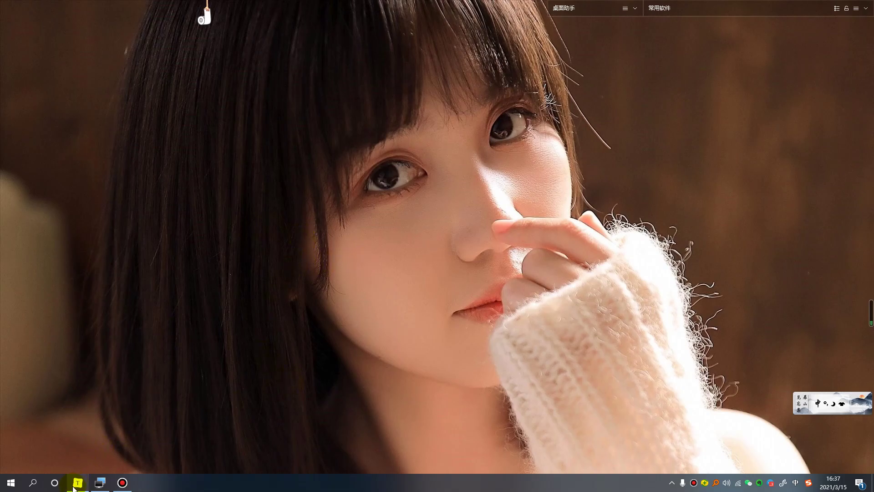
Bring up the Typora CDN notes, highlight the 97-a-year server note, and show the first image's markdown.
mouse_move(75, 490)
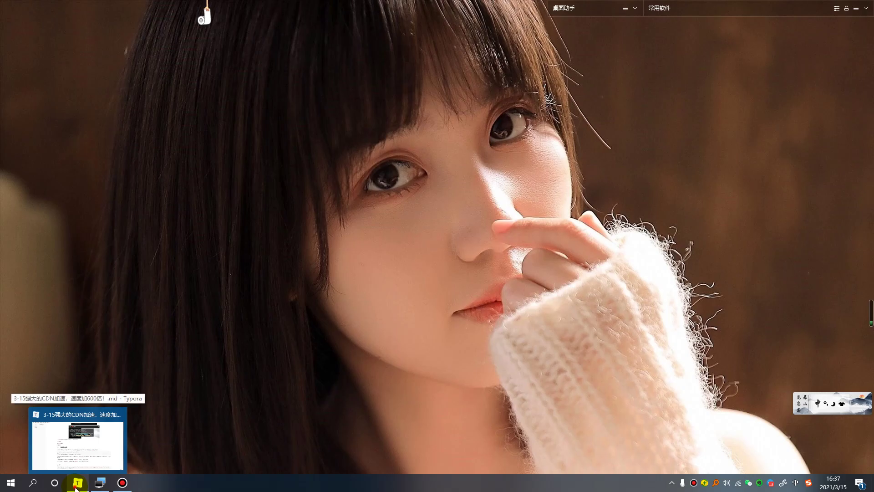
click(76, 487)
scroll(372, 340, up, 3)
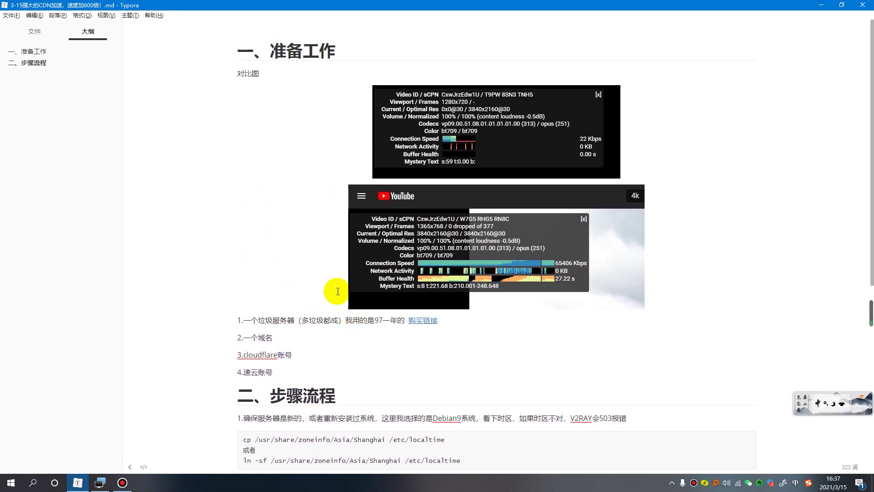
drag(347, 322, 400, 322)
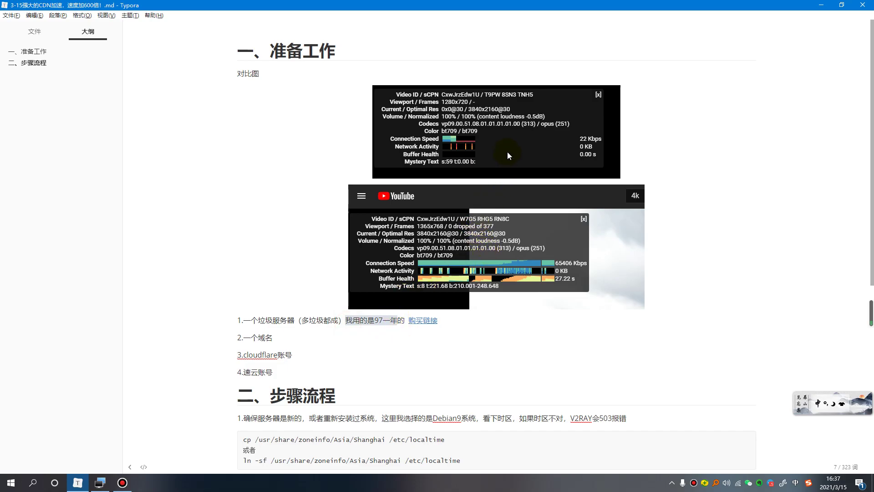
click(566, 136)
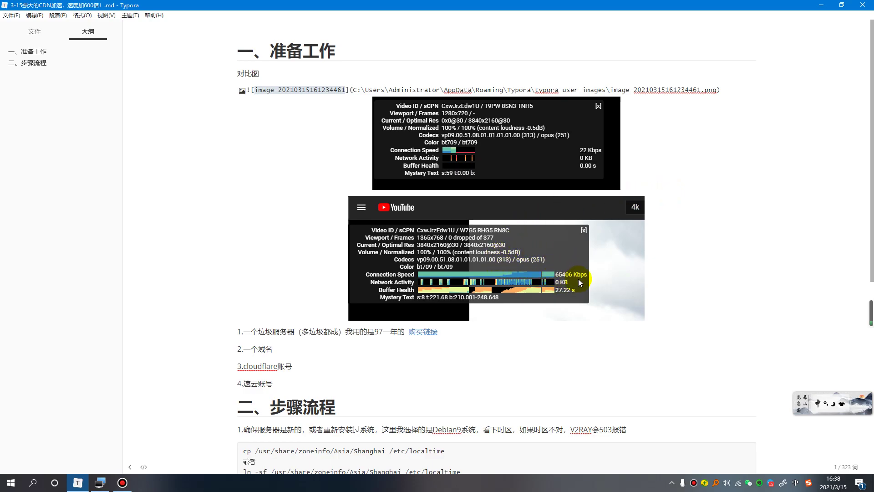
Launch Windows Calculator from the Start menu and move it to the left.
click(11, 483)
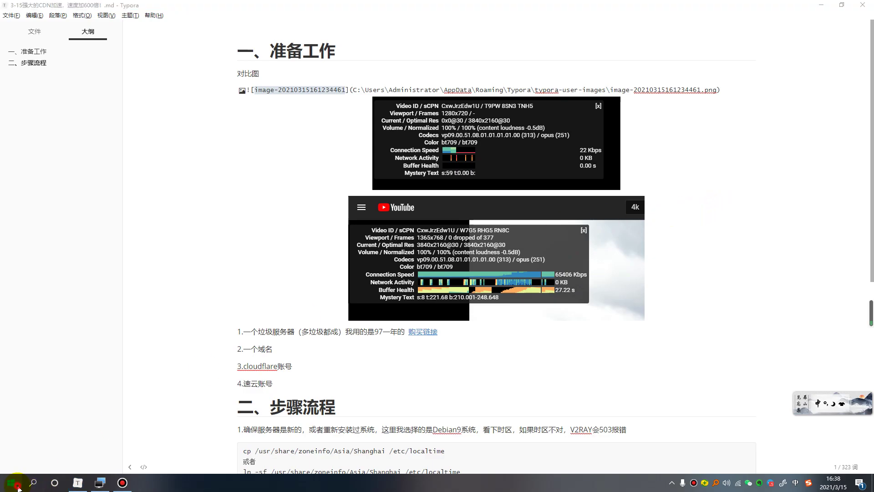
click(265, 277)
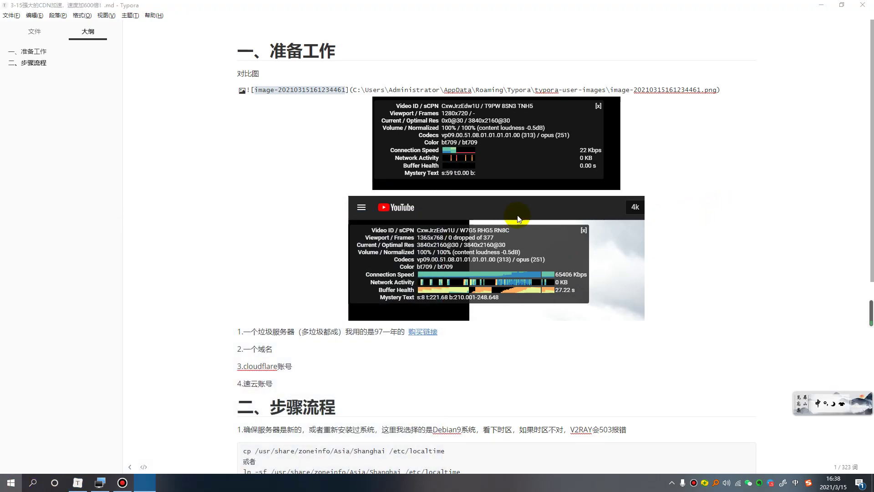
drag(451, 181, 254, 135)
Compute 65406 ÷ 22 = 2,973 in Calculator, then return to the Typora notes.
click(175, 307)
click(138, 309)
click(75, 307)
click(125, 357)
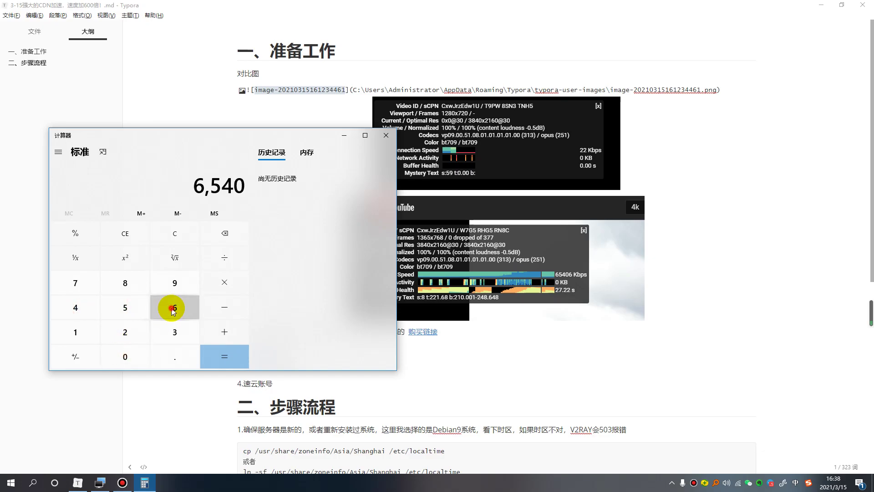
click(175, 307)
click(229, 265)
click(140, 334)
click(140, 333)
click(227, 356)
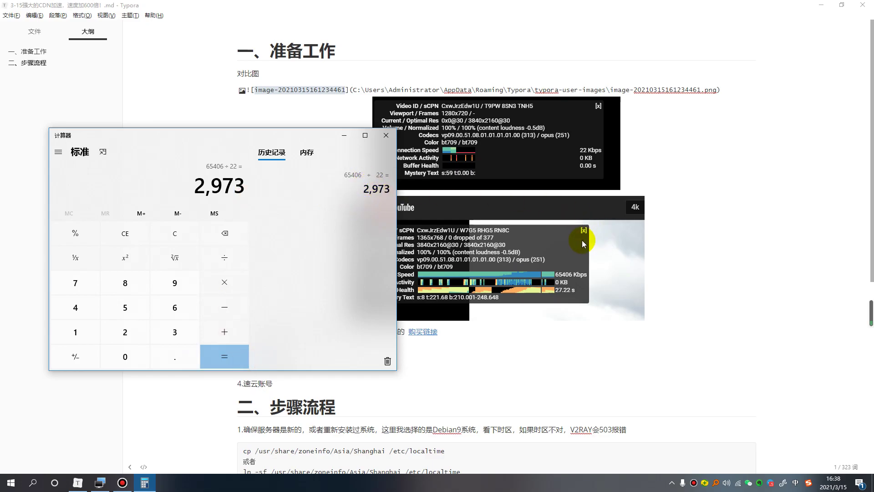
click(723, 209)
Collapse the image source and highlight the requirements items, including 一个域名, one by one.
scroll(742, 243, down, 3)
click(383, 258)
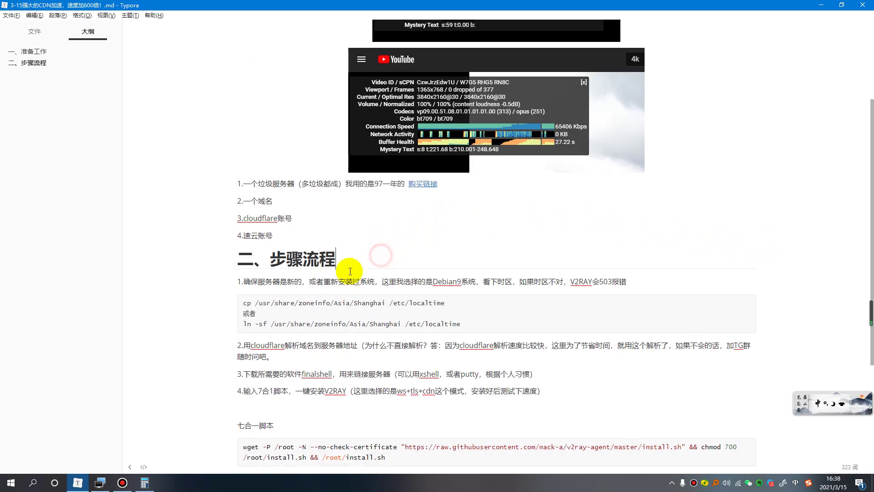
drag(346, 258, 239, 181)
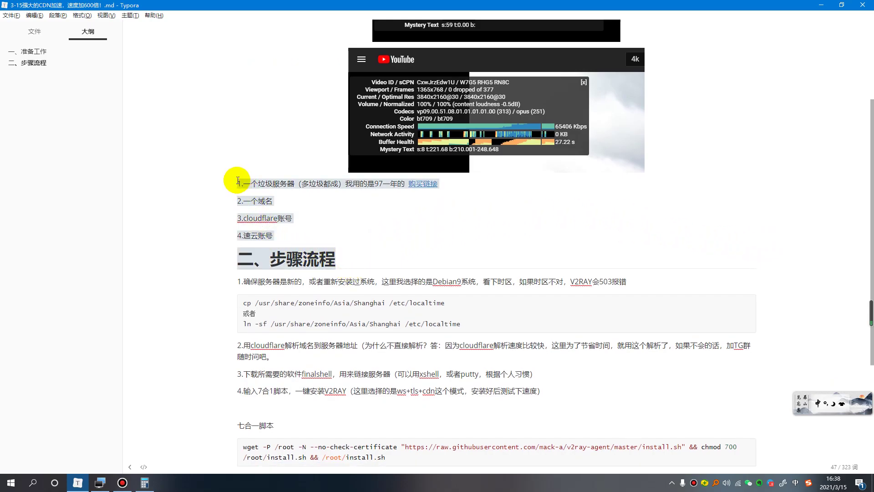
click(251, 185)
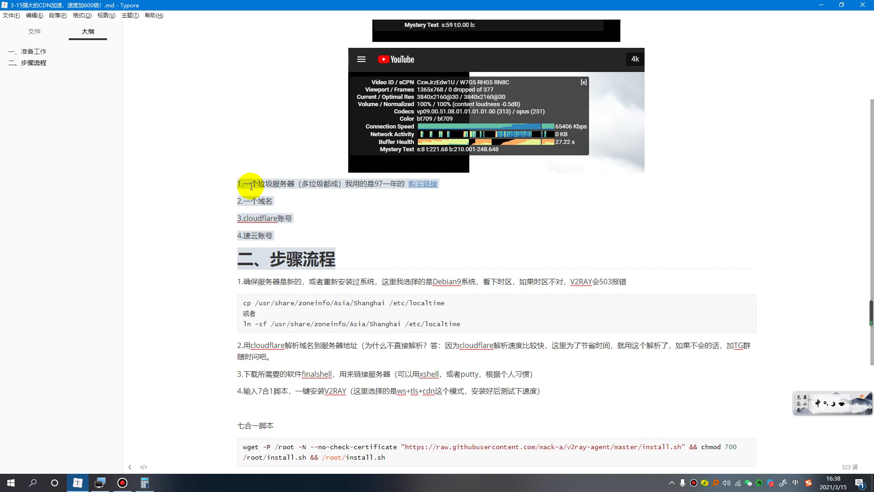
click(358, 245)
scroll(401, 250, up, 3)
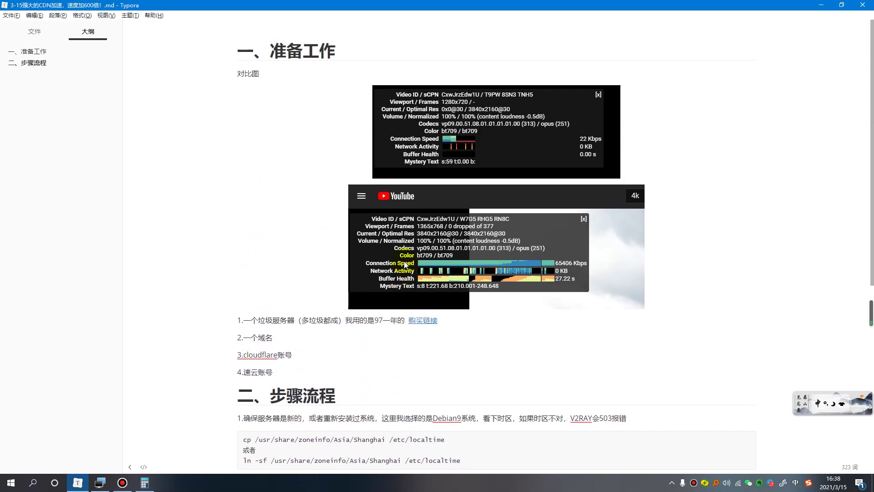
click(237, 320)
drag(237, 321, 446, 334)
click(444, 335)
drag(276, 339, 236, 338)
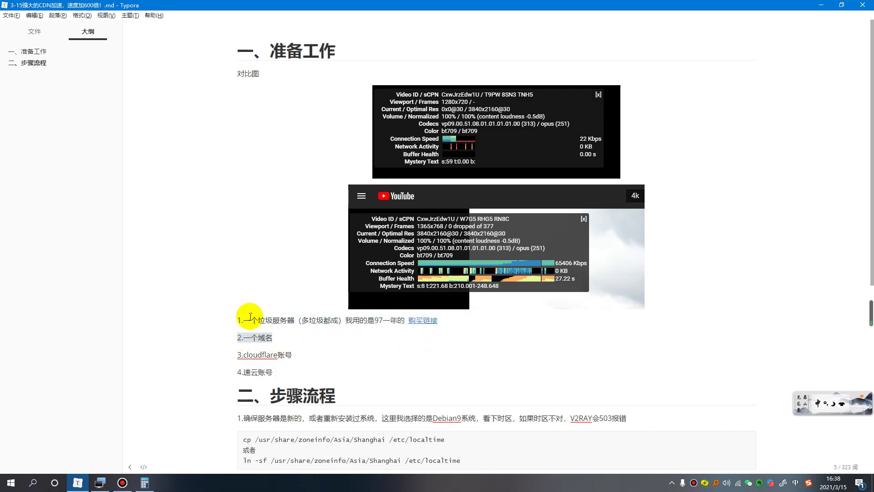
drag(296, 356, 240, 319)
click(330, 350)
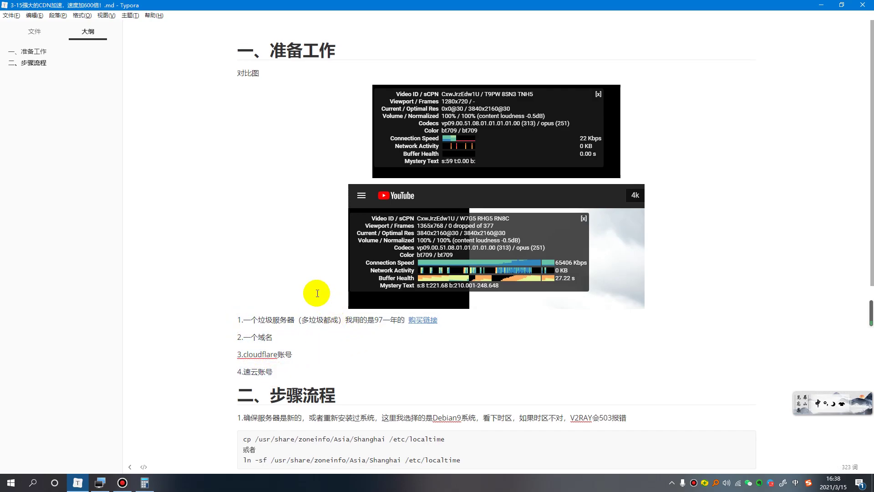
Highlight step 1's opening, requirements 2–4 and the 97 note, then right-click the 购买链接 link.
scroll(314, 292, down, 3)
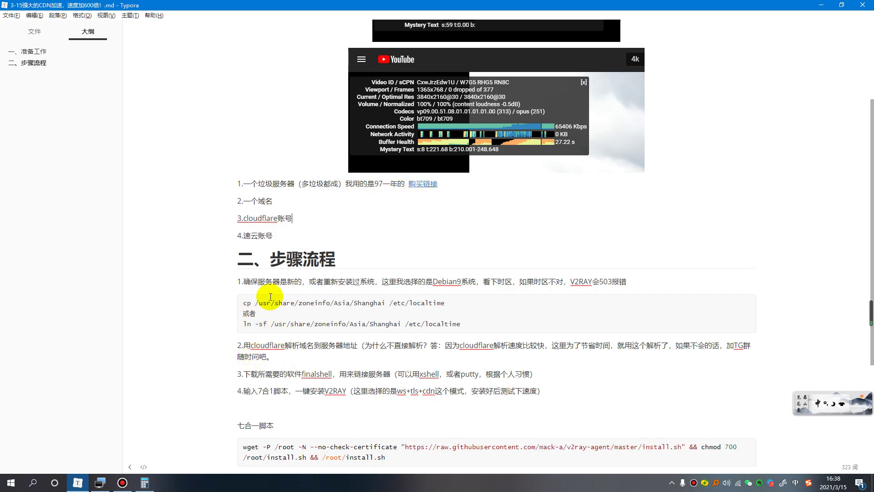
drag(237, 281, 464, 303)
drag(273, 235, 237, 183)
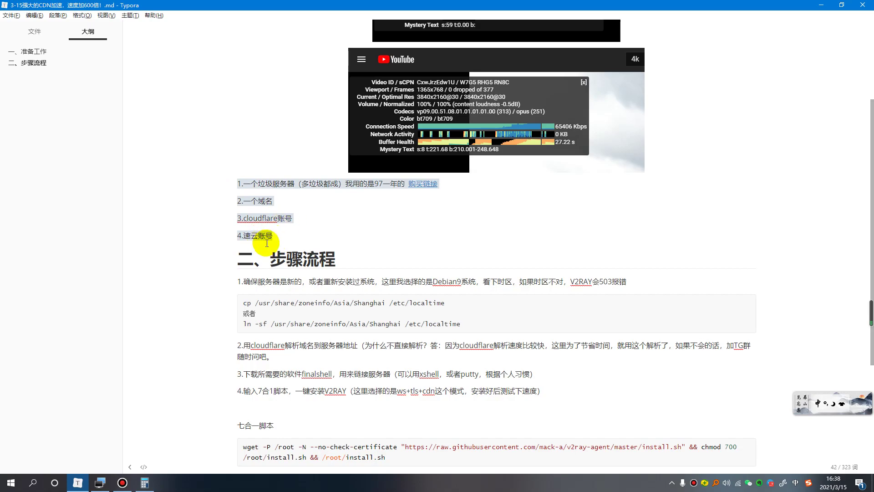
click(390, 200)
drag(346, 183, 392, 183)
right_click(423, 180)
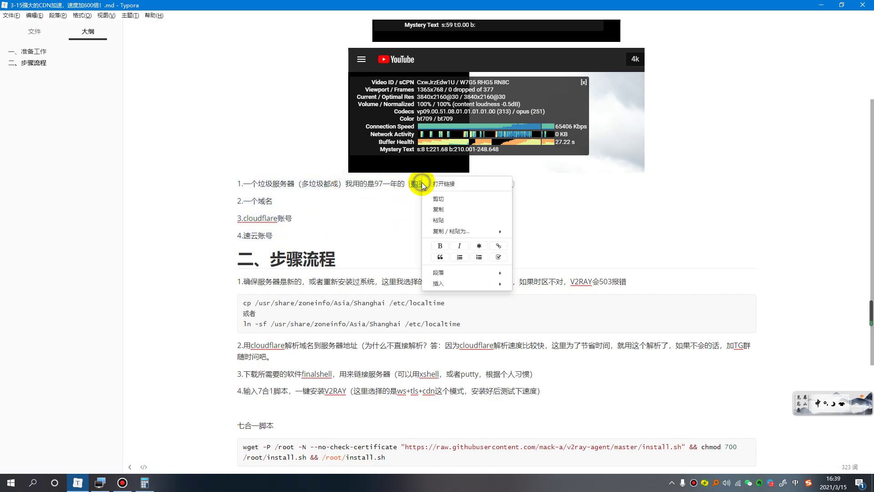
Open the 购买链接 purchase link and sign in to PacificRack, briefly checking v2rayN's server list.
click(444, 184)
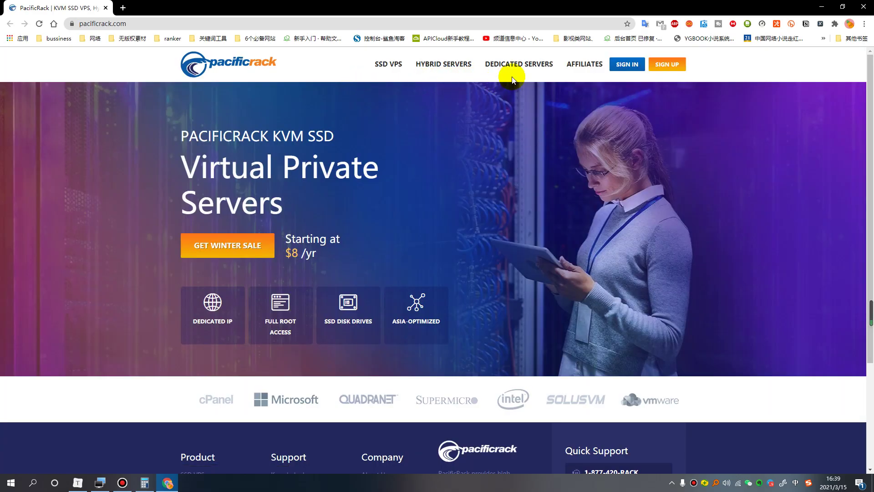
click(626, 64)
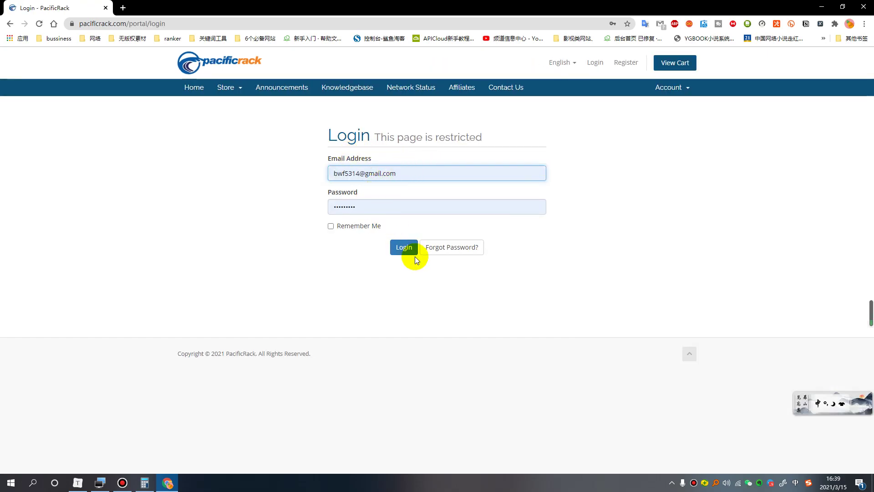
click(404, 249)
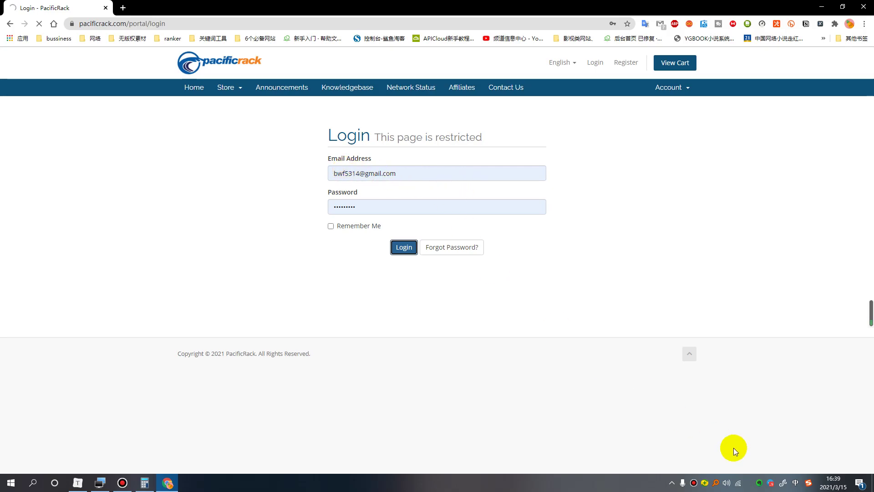
click(672, 483)
click(672, 446)
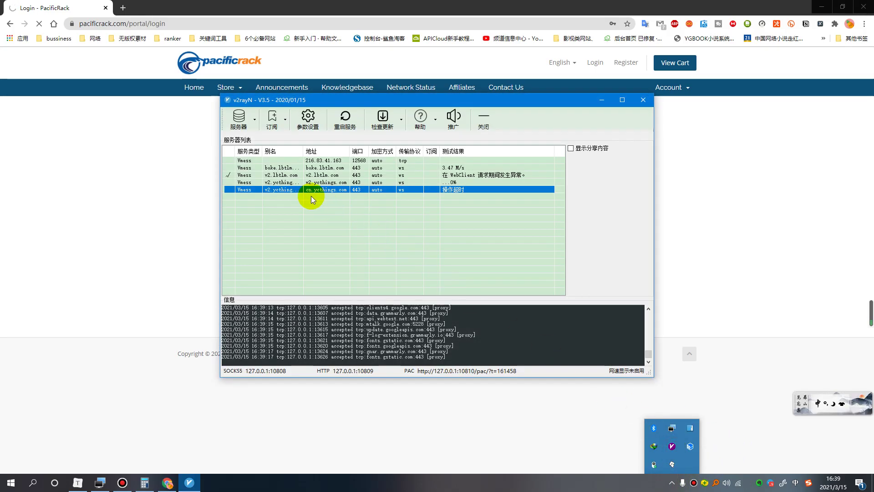
click(602, 100)
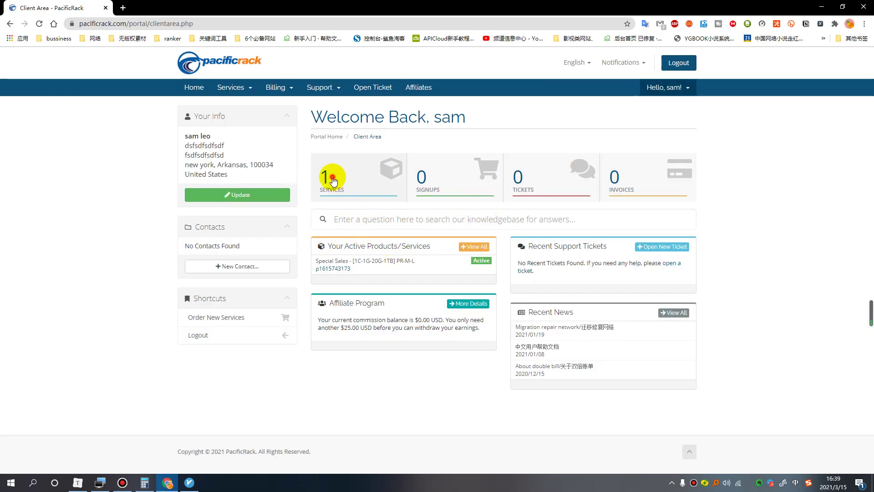
Open the PR-M-L server's details and copy its primary IP 204.44.109.90.
click(371, 201)
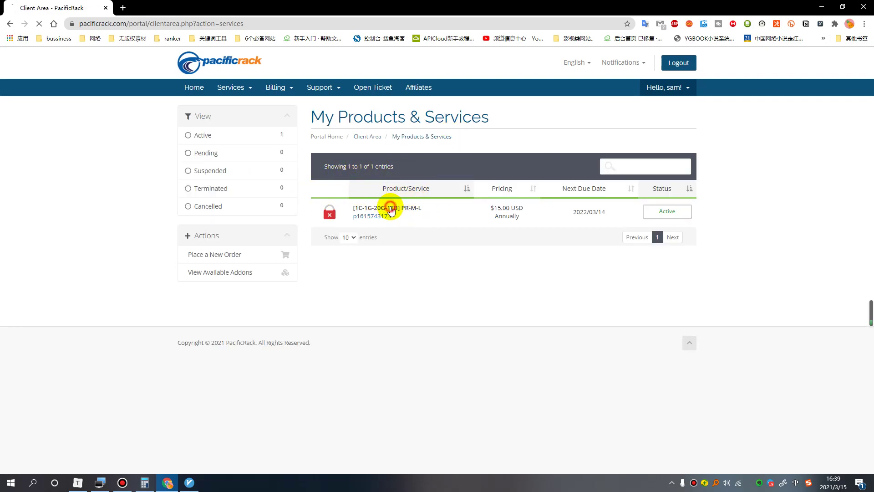
click(390, 209)
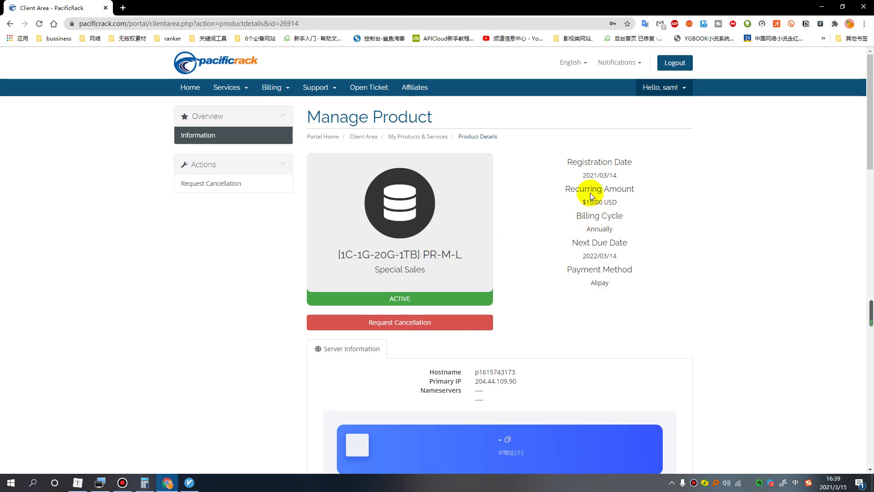
scroll(555, 218, down, 5)
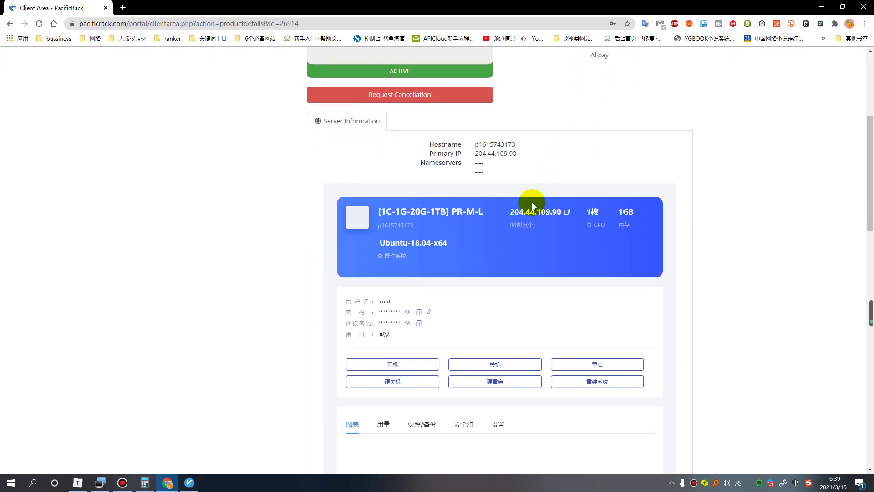
click(567, 212)
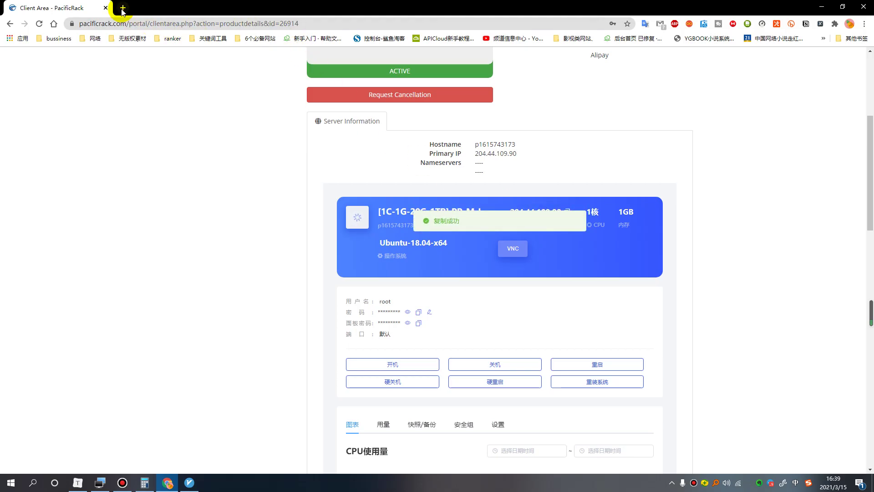
click(123, 8)
Ping 204.44.109.90 from worldwide points using IPIP.NET's Ping tool.
click(163, 25)
text(ipip.ne)
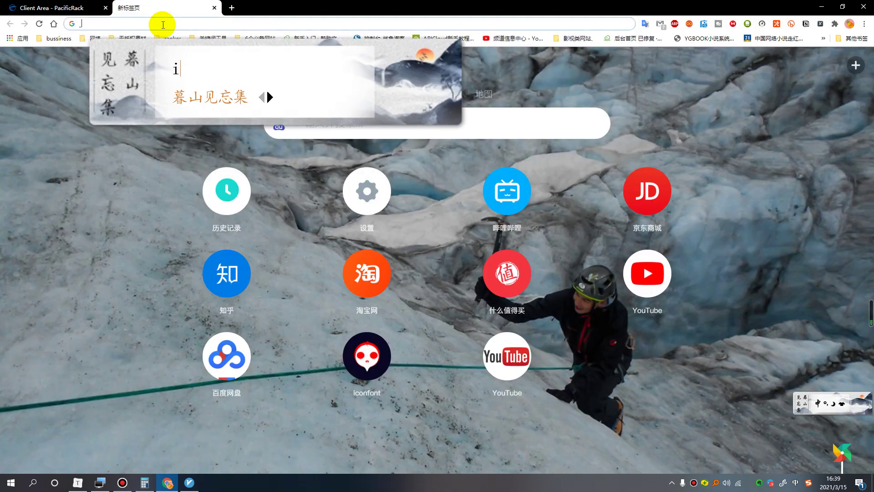
key(space)
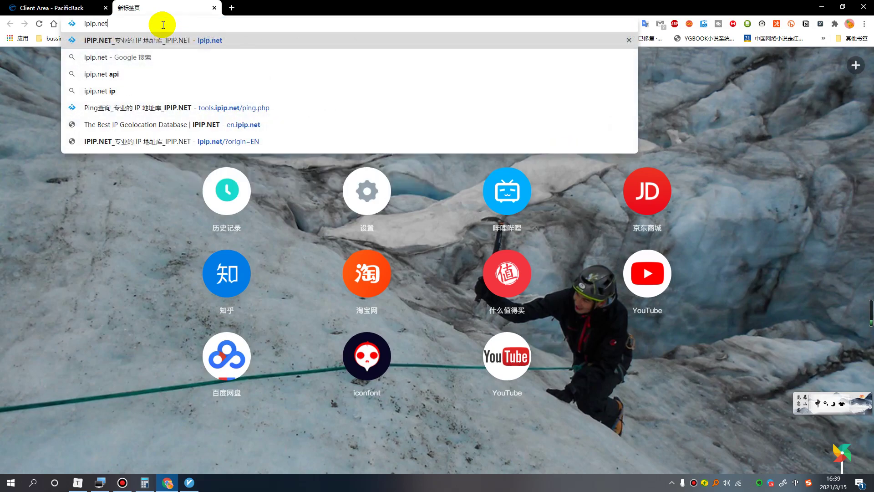
key(Return)
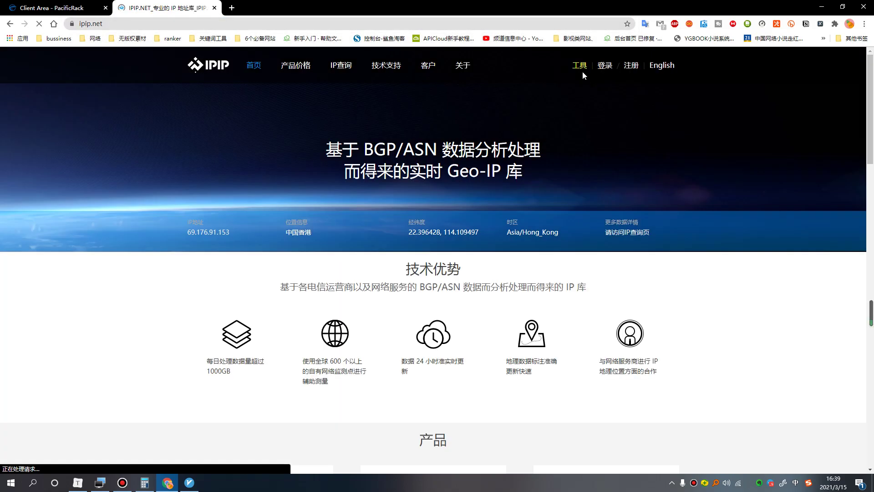
mouse_move(582, 69)
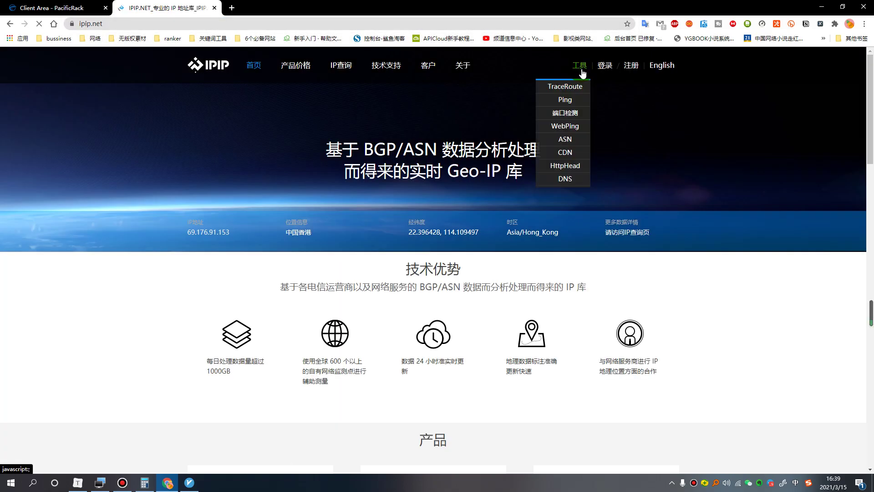
click(567, 104)
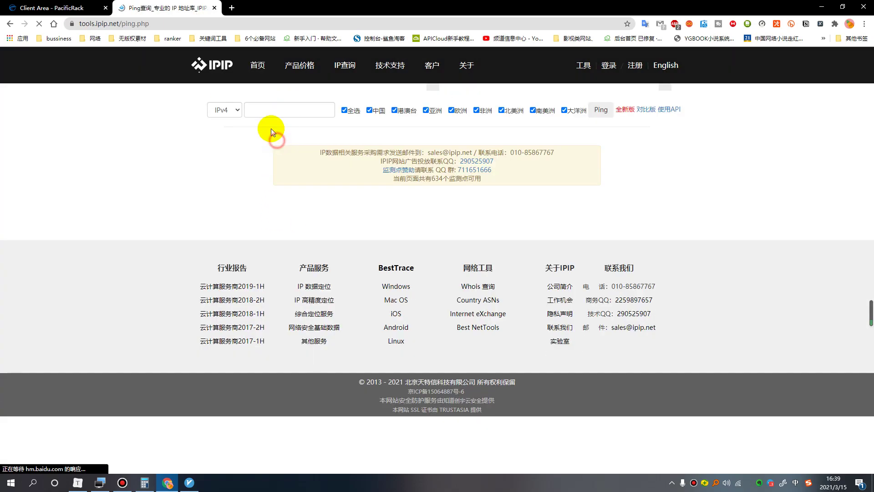
click(266, 109)
key(ctrl+v)
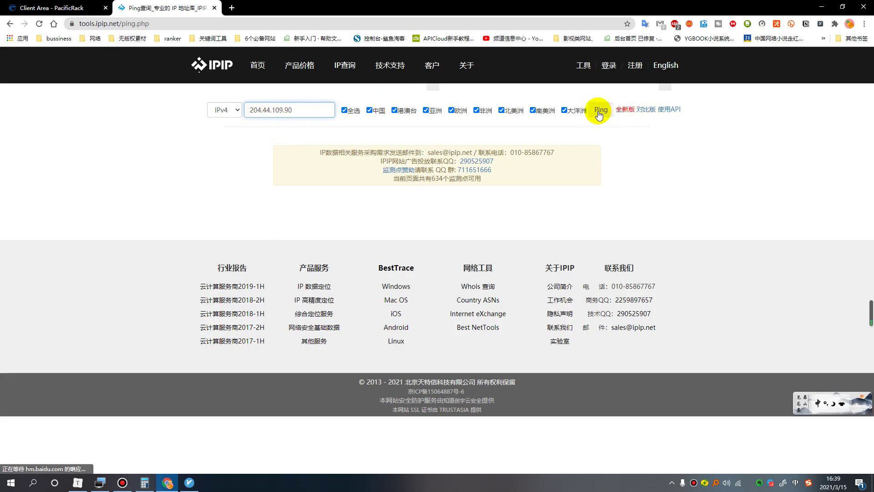
click(597, 110)
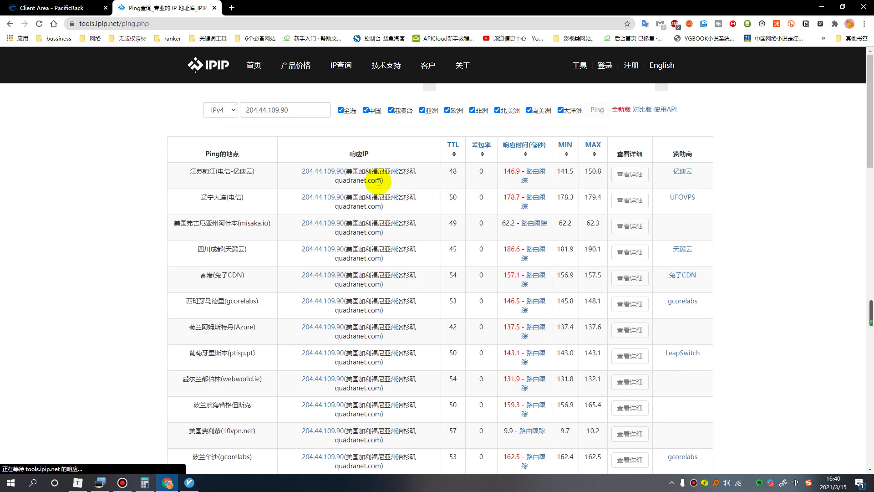
Review the ping latencies (~1 ms Los Angeles, 130–270 ms China) and return to PacificRack.
scroll(510, 223, down, 4)
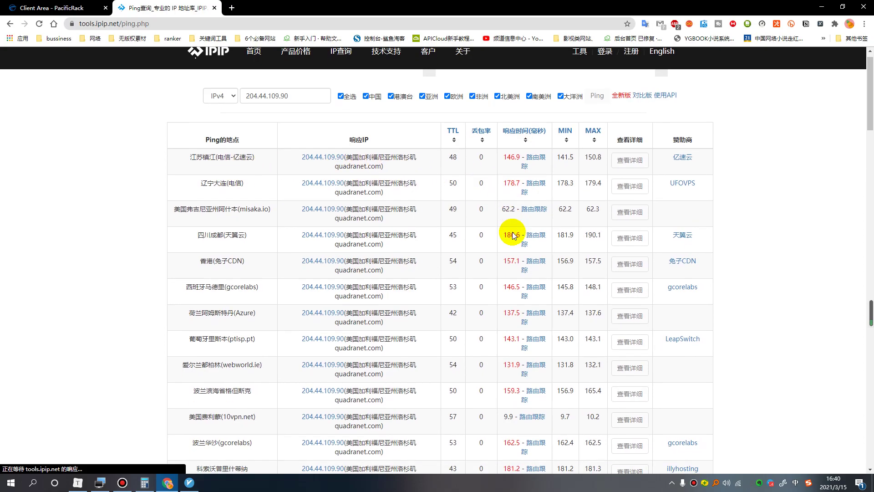
shift+click(347, 179)
click(347, 179)
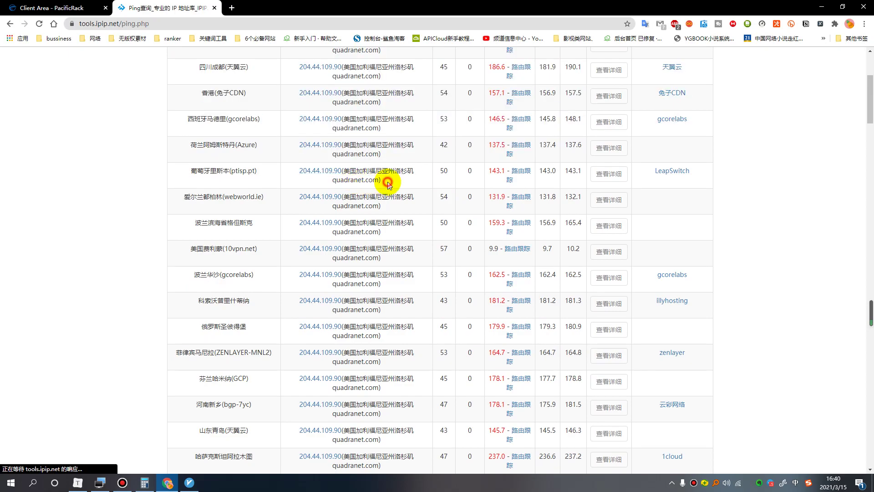
scroll(387, 181, down, 3)
scroll(393, 191, down, 6)
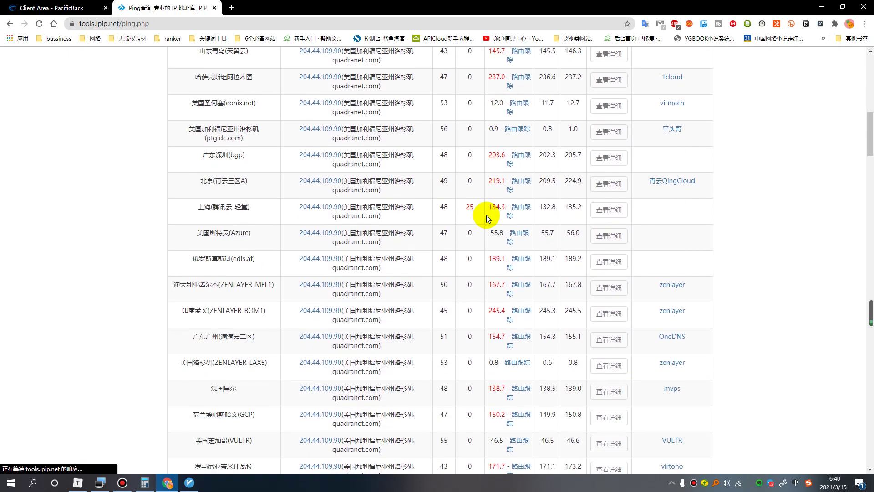
scroll(469, 183, down, 7)
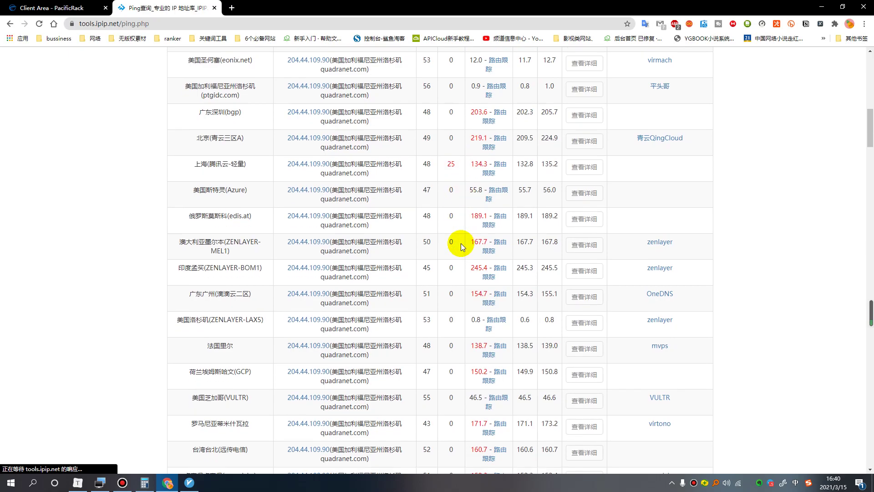
shift+click(450, 223)
click(452, 207)
scroll(453, 207, down, 4)
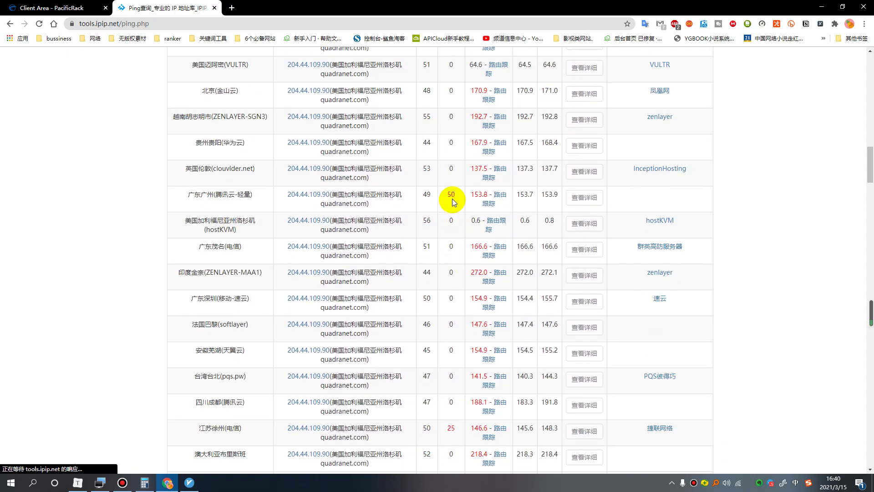
shift+click(456, 197)
click(454, 197)
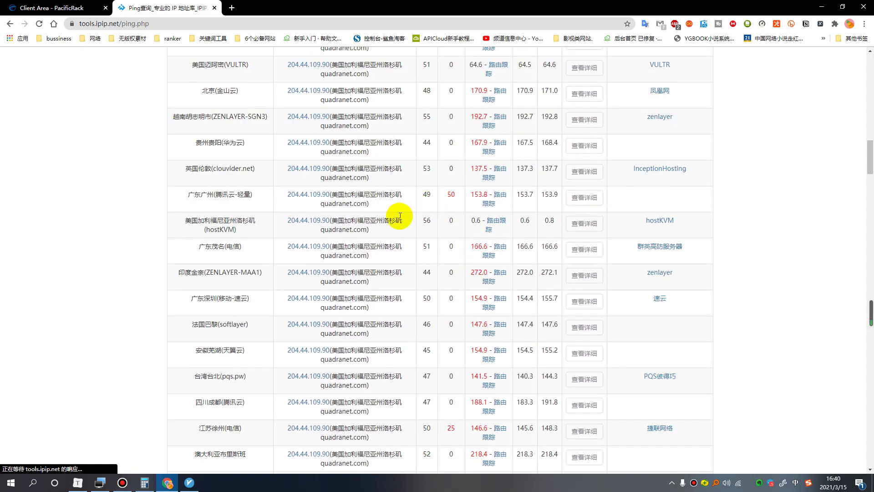
scroll(453, 205, down, 7)
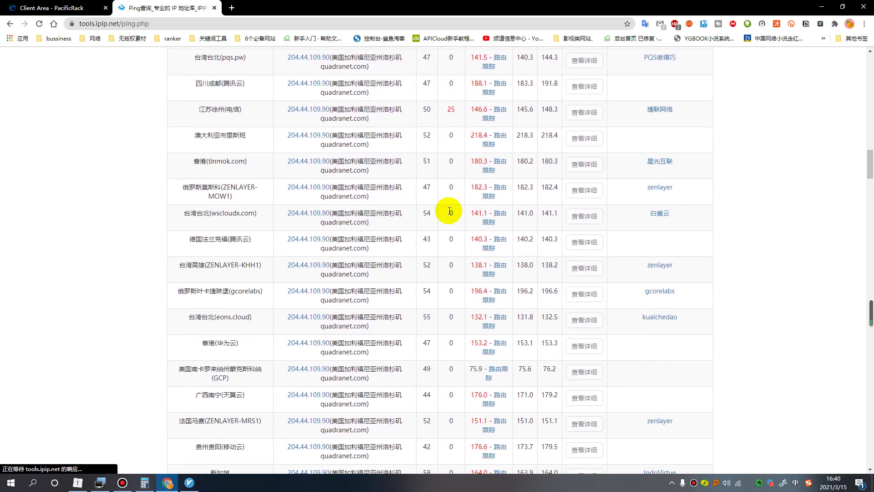
click(43, 8)
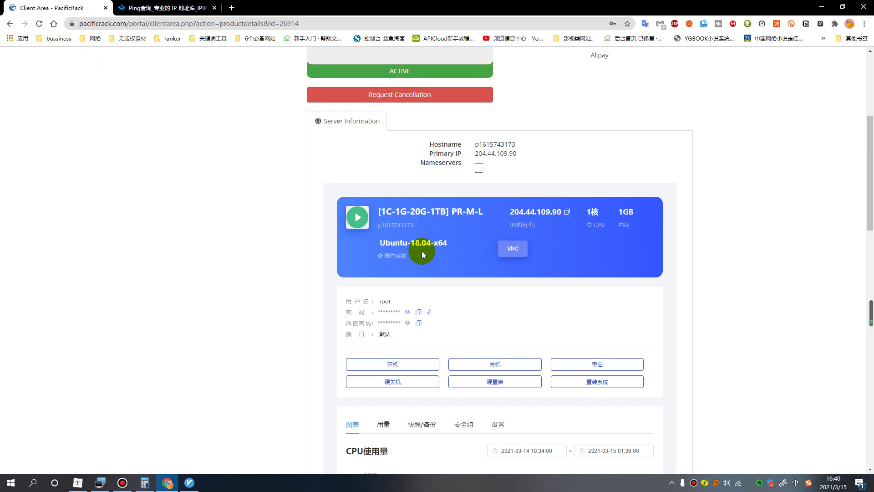
Browse Order New Services and check the 1C-2G KVM SSD VPS at $60.00 annual billing.
scroll(427, 249, up, 5)
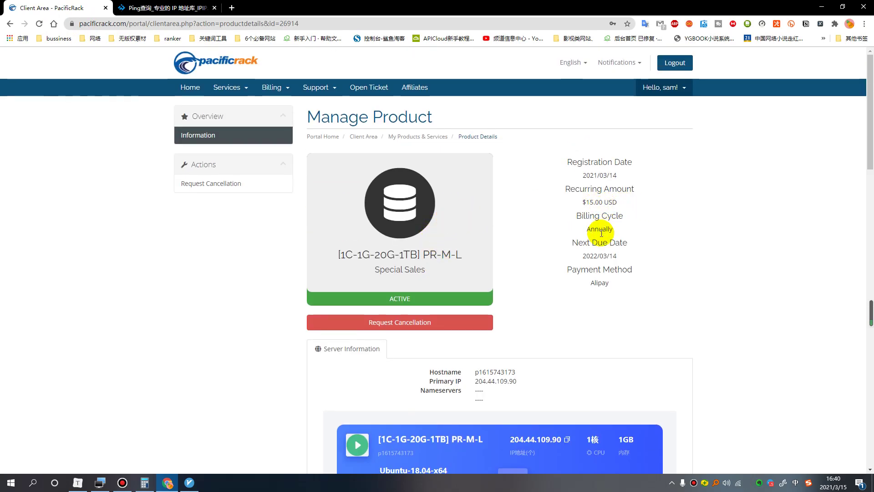
scroll(438, 283, down, 8)
scroll(464, 258, down, 3)
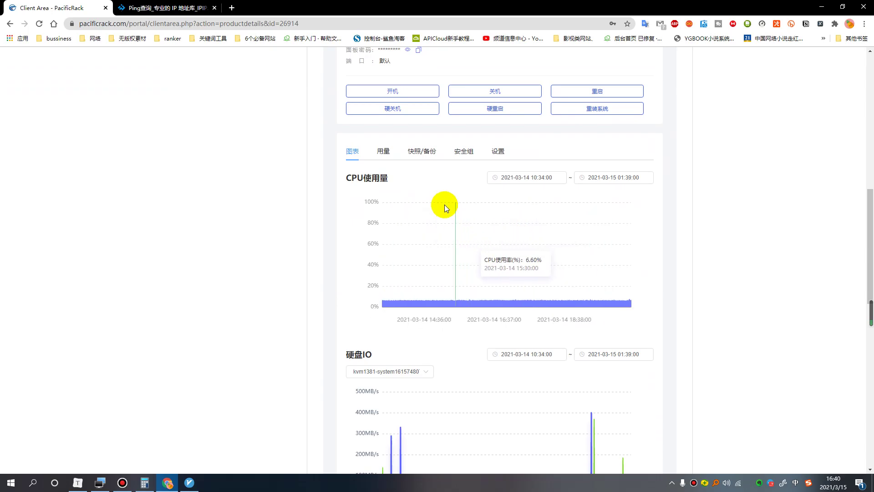
scroll(233, 132, up, 11)
click(225, 89)
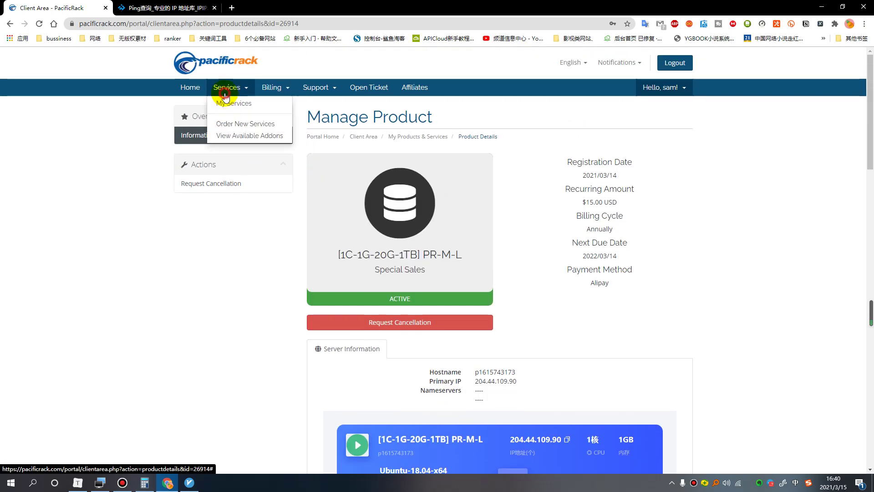
click(241, 118)
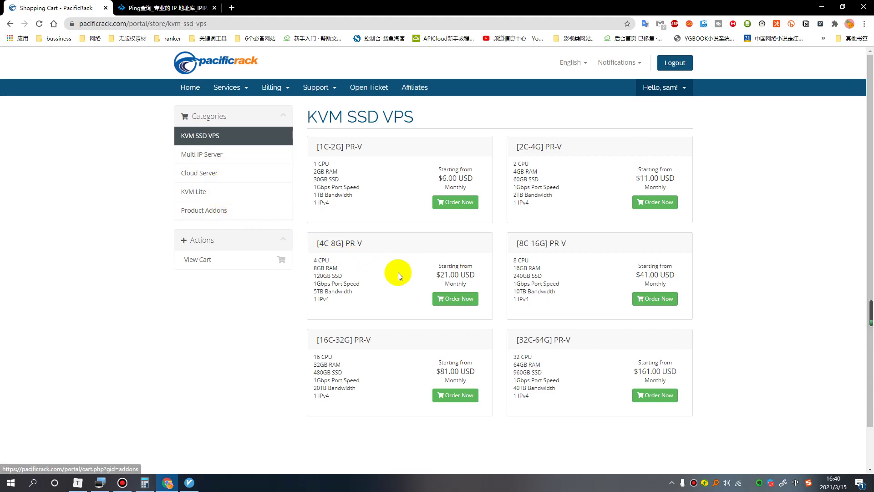
scroll(417, 280, down, 2)
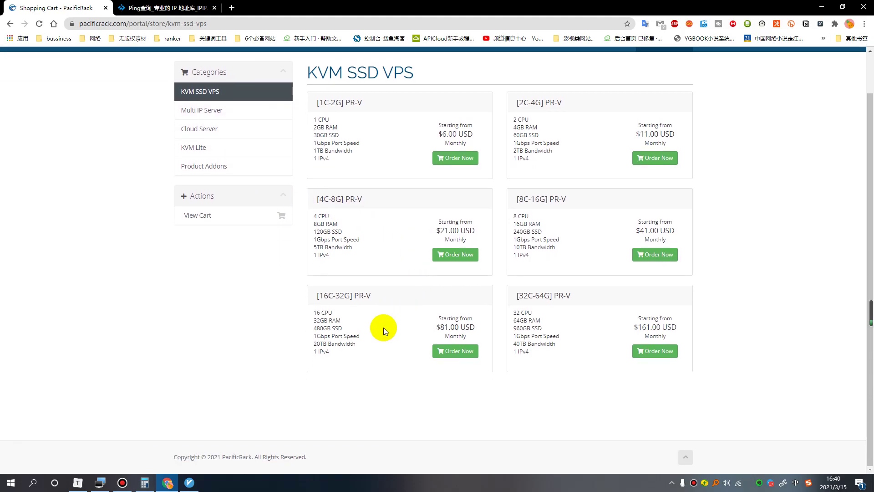
scroll(430, 200, up, 1)
scroll(431, 200, up, 1)
click(459, 202)
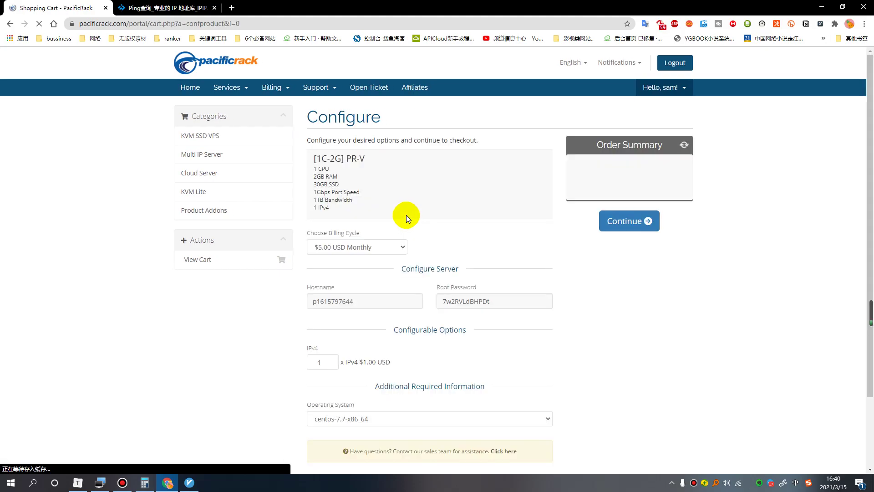
click(394, 250)
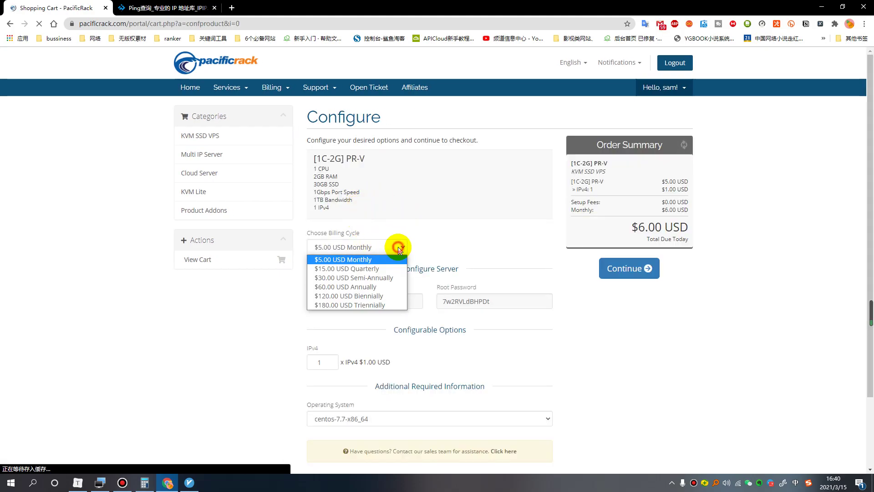
click(370, 288)
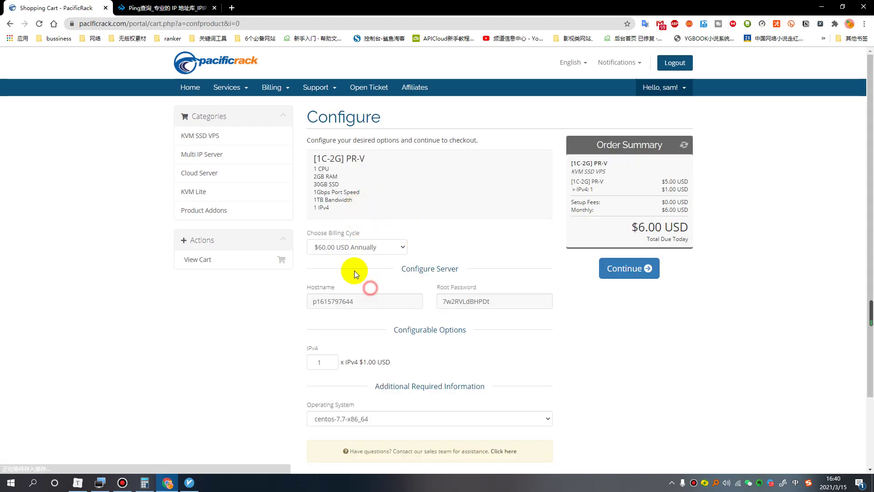
click(207, 136)
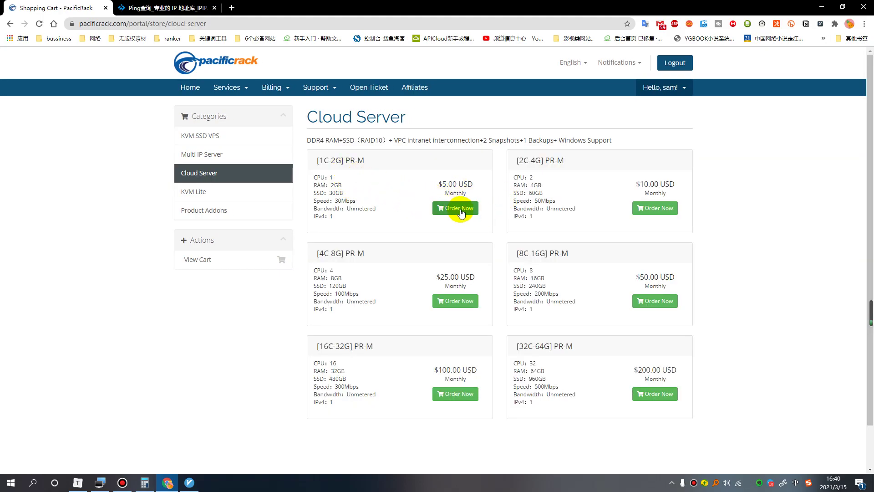
Check the 1C-2G cloud server at $50.00 annually and its addons, then view My Products & Services.
click(441, 209)
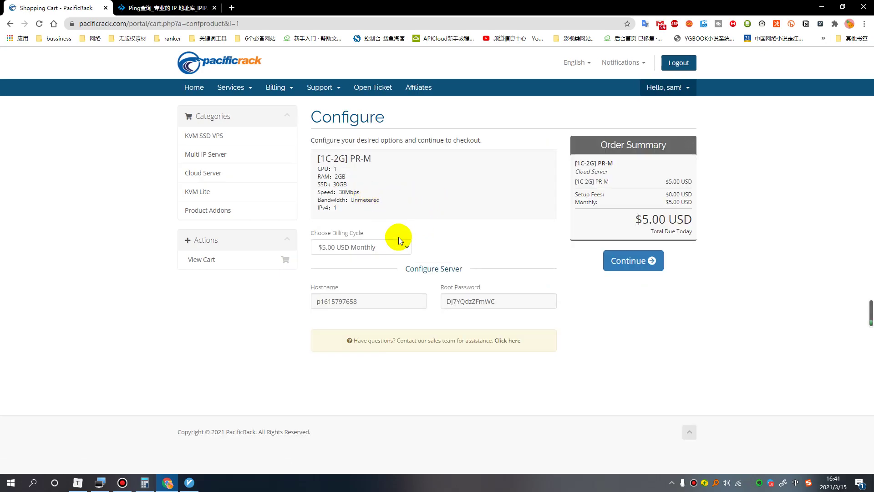
click(401, 246)
click(368, 287)
click(218, 212)
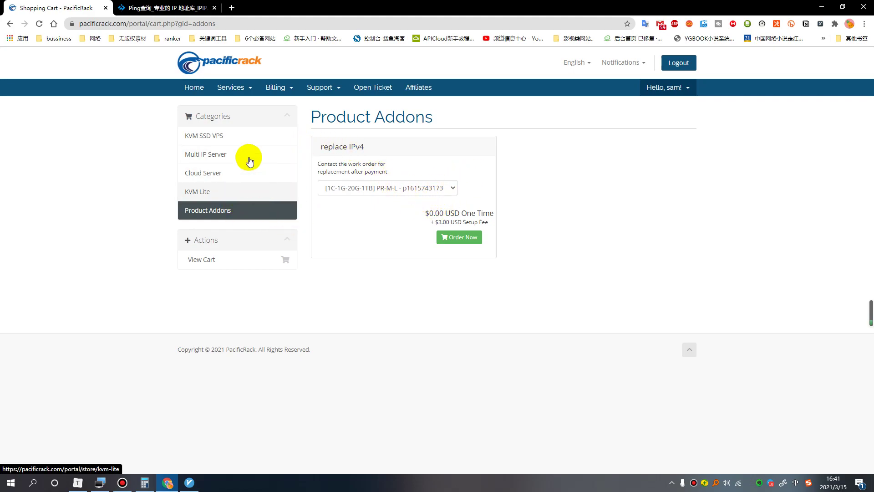
click(233, 89)
click(243, 103)
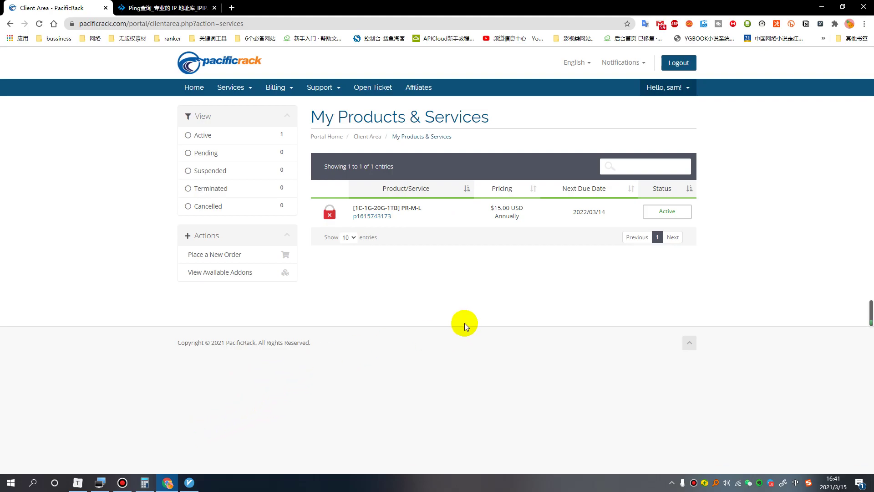
Return to Typora's step 1 and highlight the warning about setting the Debian9 server's time zone.
click(78, 483)
scroll(396, 273, down, 2)
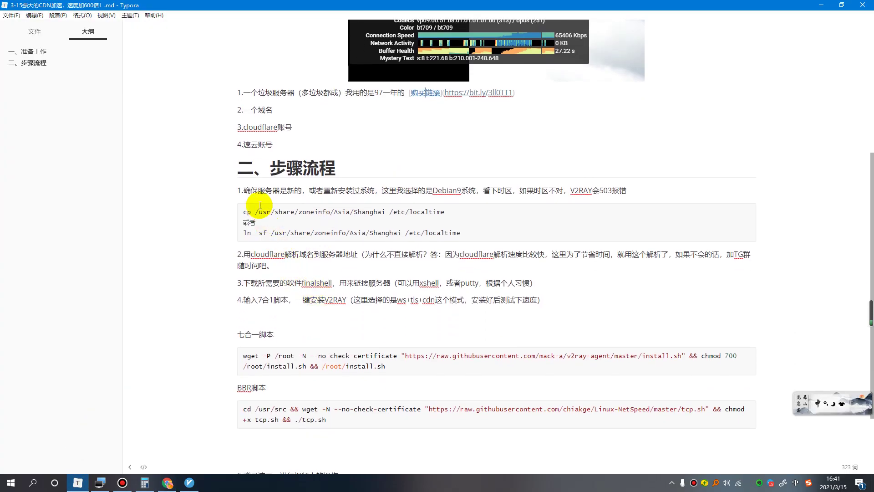
drag(243, 190, 627, 191)
click(380, 190)
drag(628, 191, 482, 190)
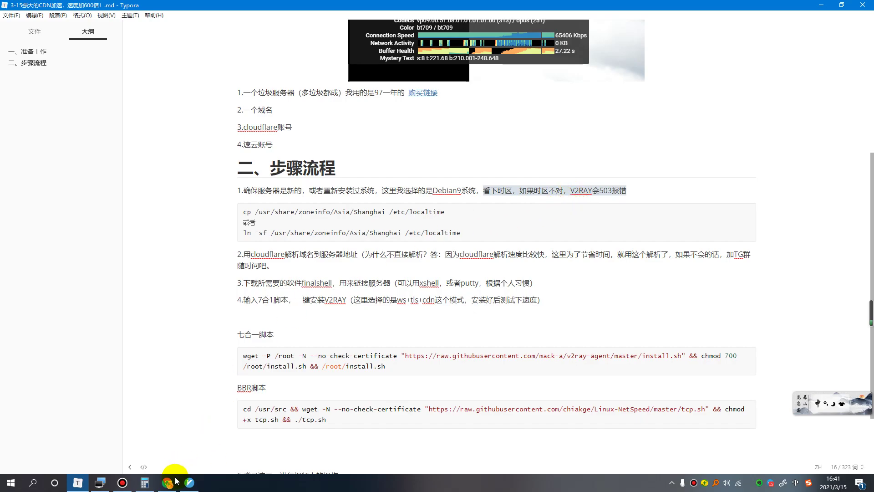
Connect FinalShell to the pr server as root, then switch back to the PacificRack product page.
mouse_move(156, 485)
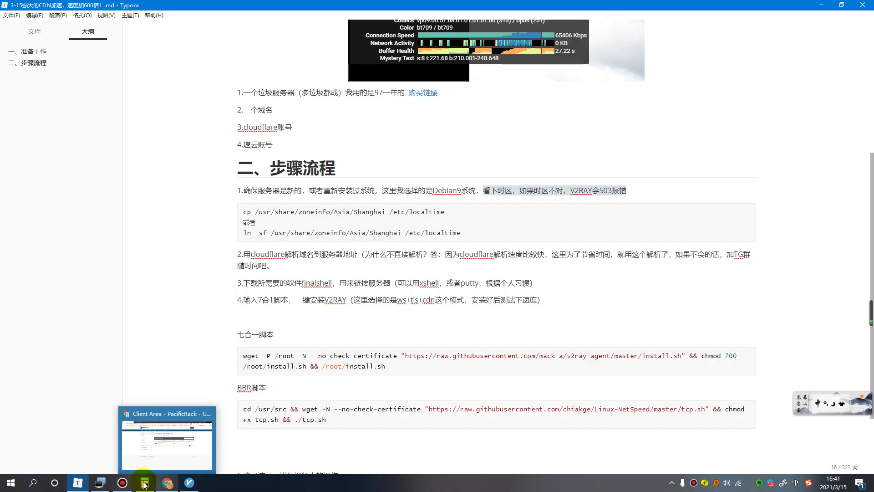
click(99, 482)
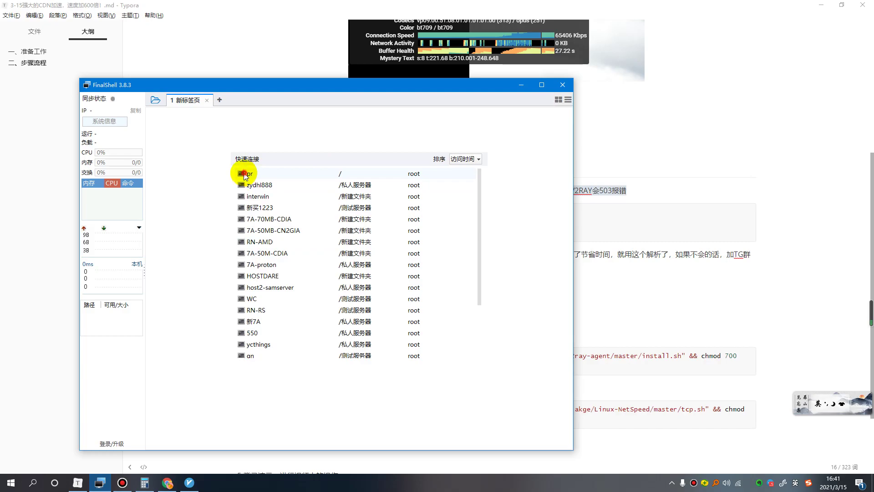
double_click(244, 174)
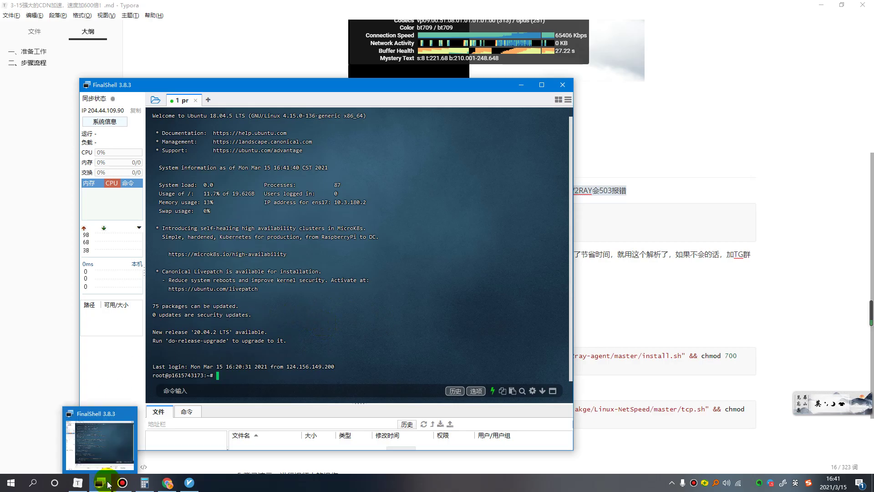
click(167, 483)
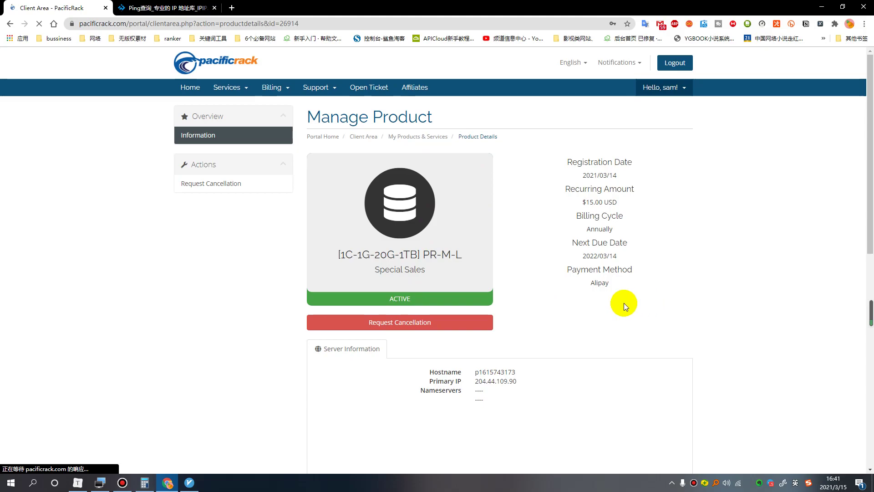
Open the server's reinstall dialog, find the operating-system list empty, and cancel it.
scroll(624, 304, down, 7)
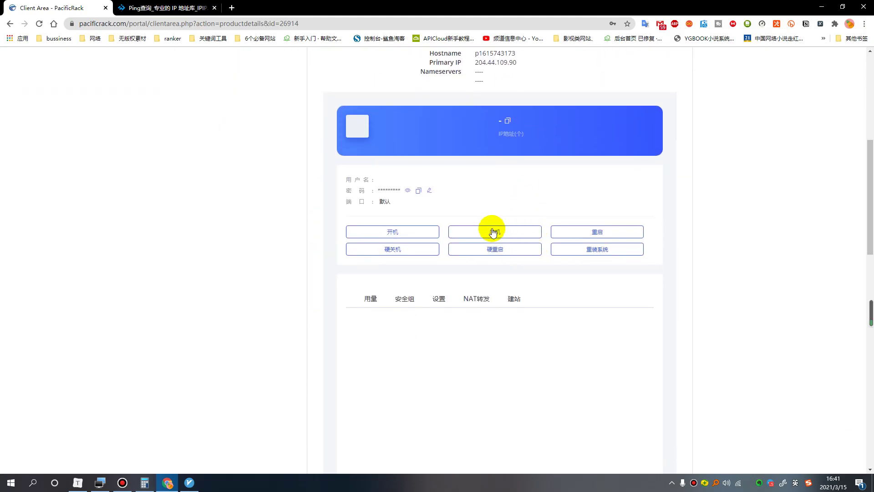
click(598, 291)
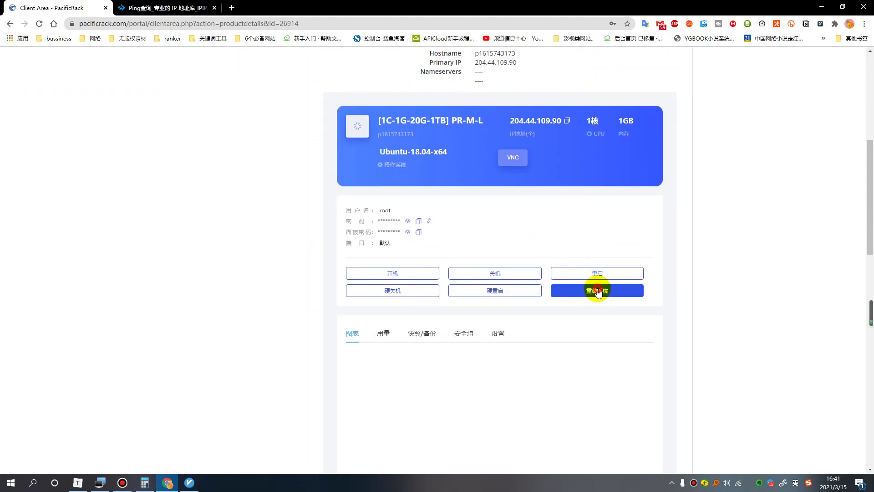
scroll(567, 285, down, 4)
click(516, 129)
click(564, 154)
click(516, 129)
click(542, 152)
click(509, 131)
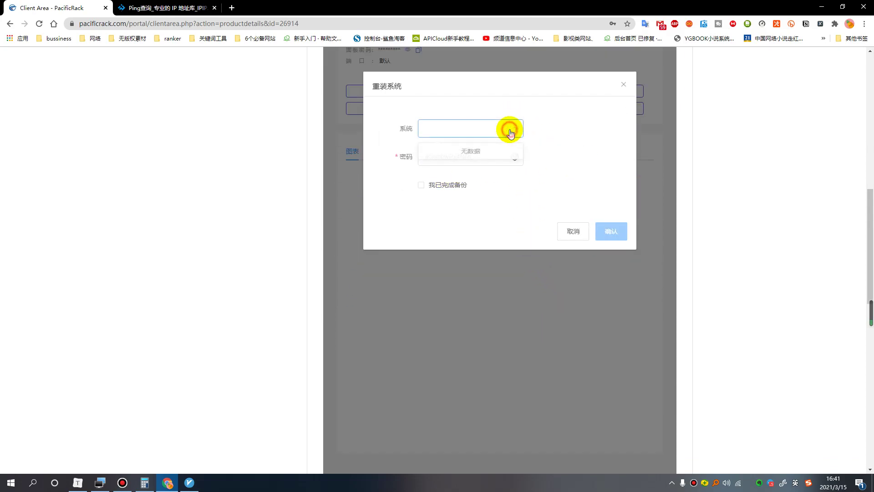
click(585, 149)
click(623, 86)
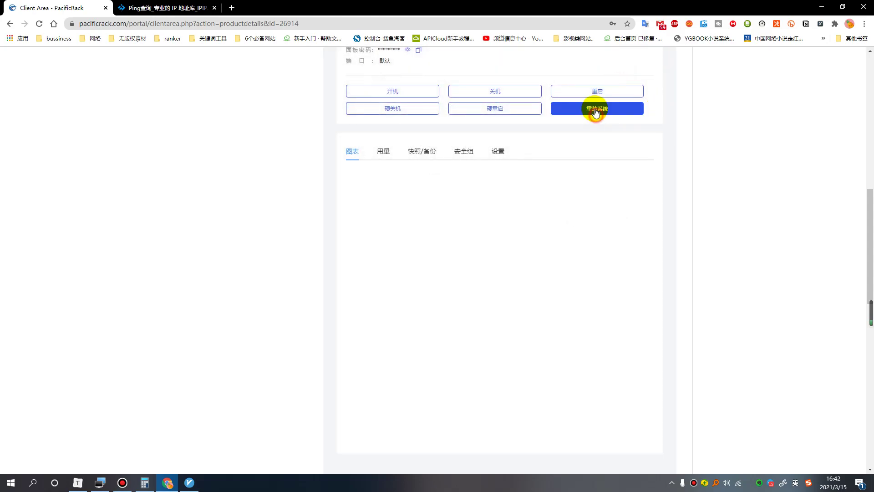
Reopen the reinstall dialog, retry the still-empty system list, and dismiss it again.
click(597, 114)
click(511, 129)
click(567, 143)
click(511, 130)
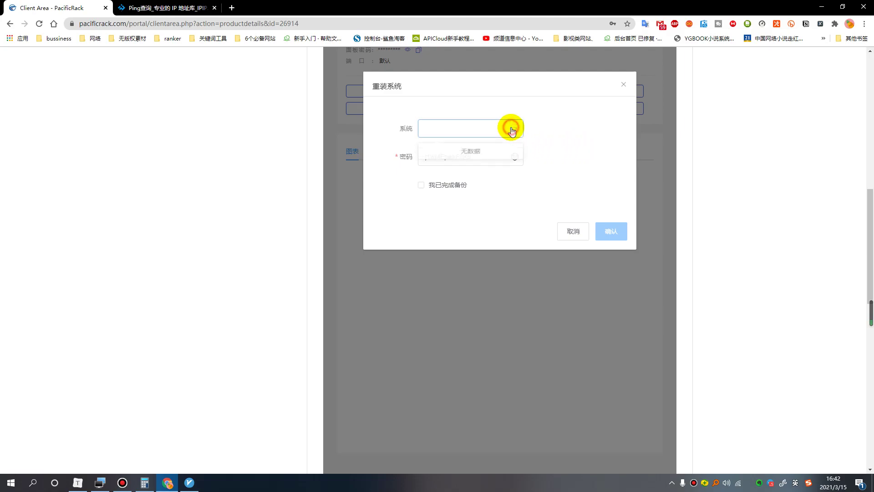
click(567, 142)
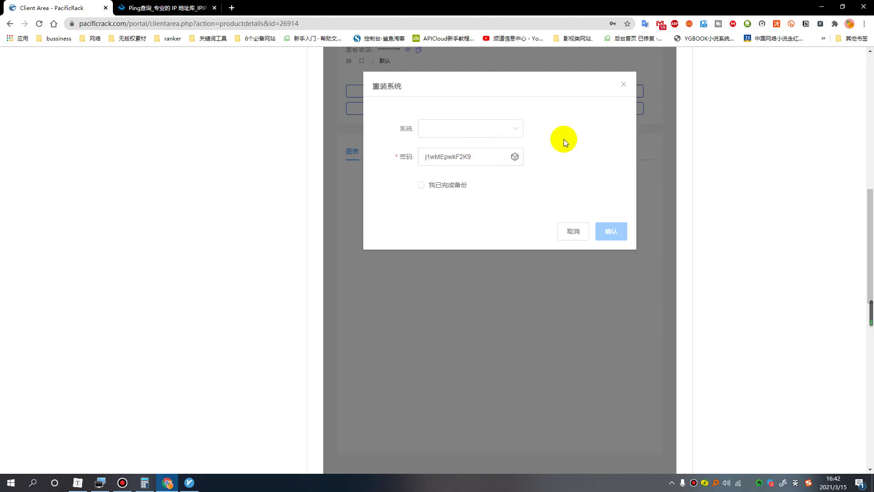
click(509, 130)
click(625, 86)
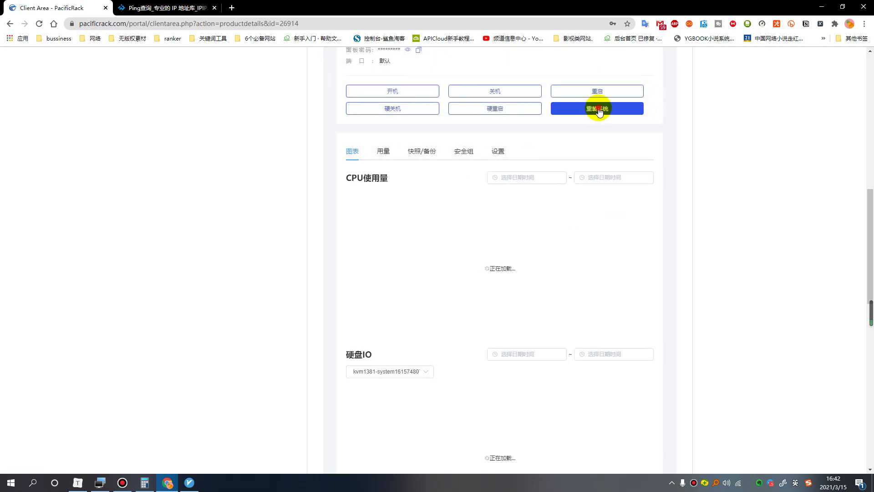
Try the reinstall dialog once more, then close it so the server card reloads.
click(599, 110)
click(513, 131)
click(513, 130)
scroll(548, 255, down, 1)
scroll(548, 255, down, 6)
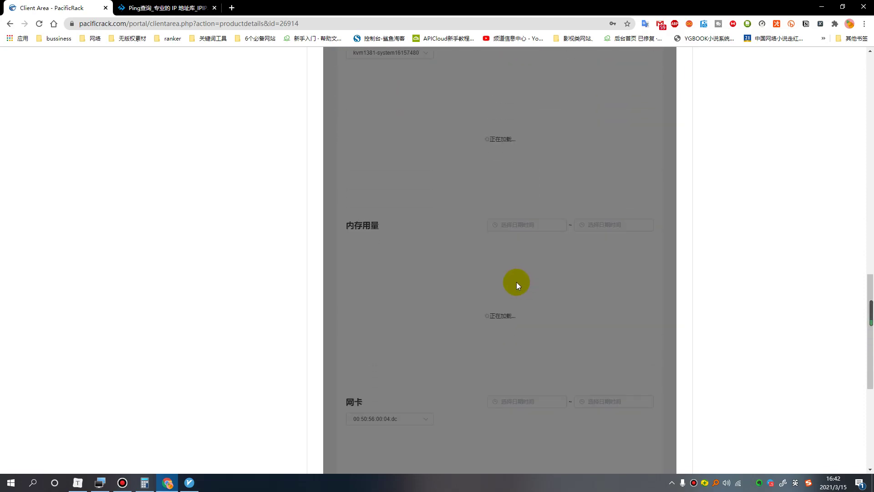
scroll(517, 281, down, 4)
scroll(529, 294, up, 4)
scroll(523, 281, up, 8)
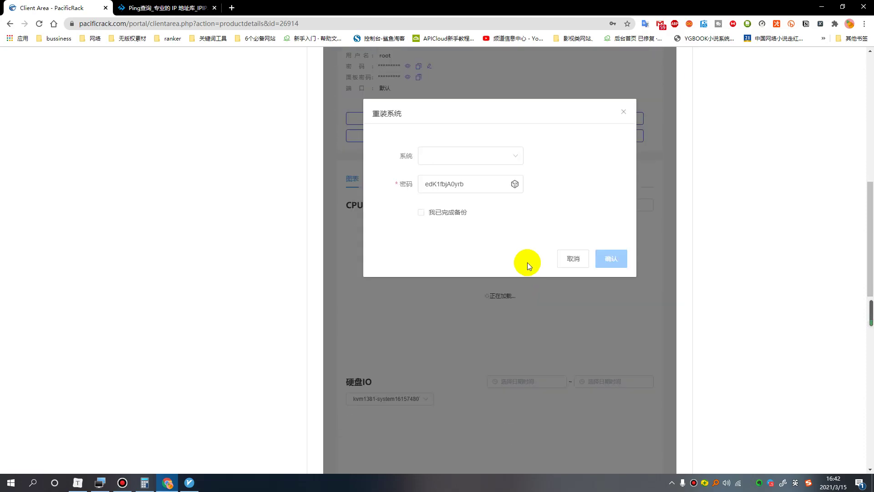
click(512, 221)
click(512, 221)
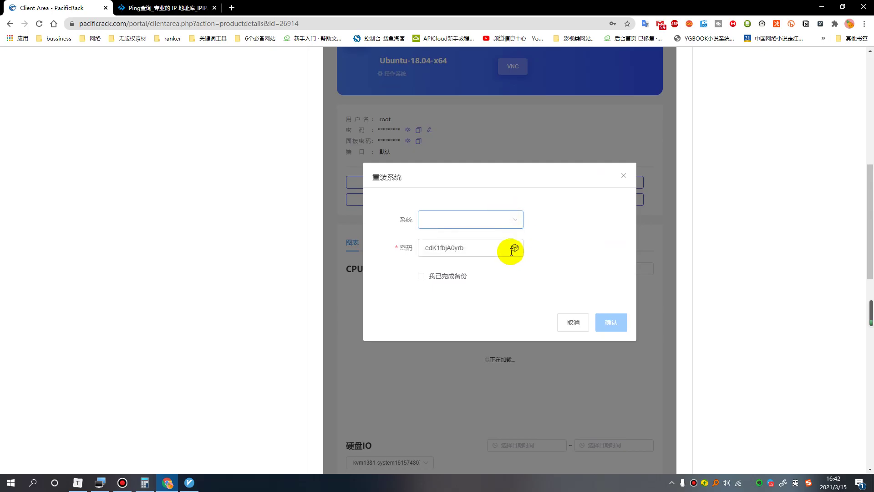
click(623, 176)
Reopen the reinstall options after the reload; the operating-system list is still empty.
scroll(544, 230, up, 1)
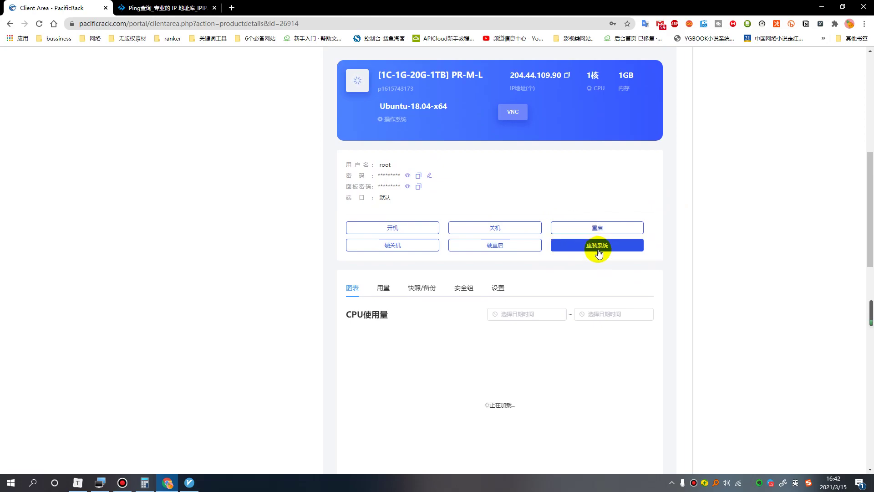
click(599, 246)
click(508, 268)
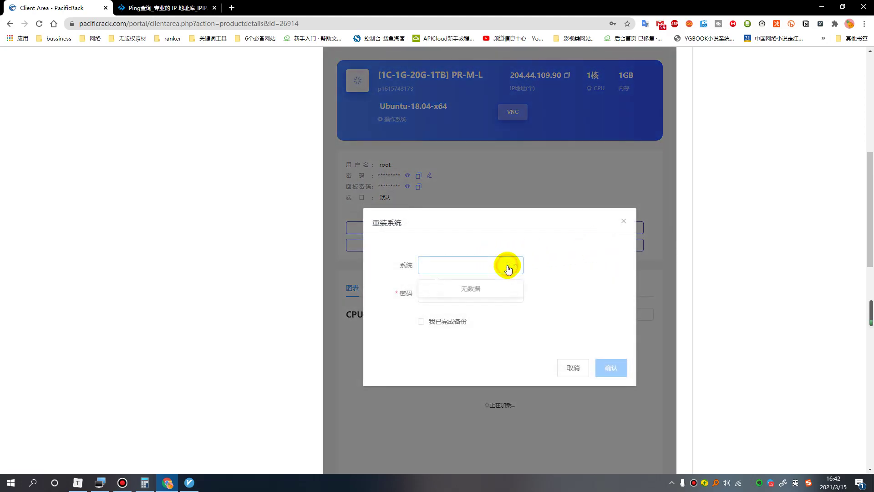
click(508, 268)
click(488, 268)
click(488, 268)
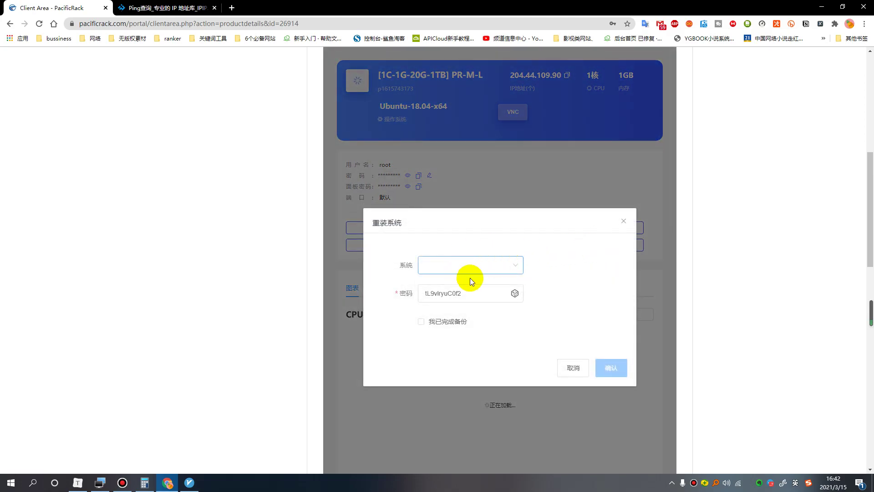
Tick 我已完成备份, pick Debian-9.12.1-x64 from the now-populated list, and submit the reinstall.
click(422, 322)
click(490, 264)
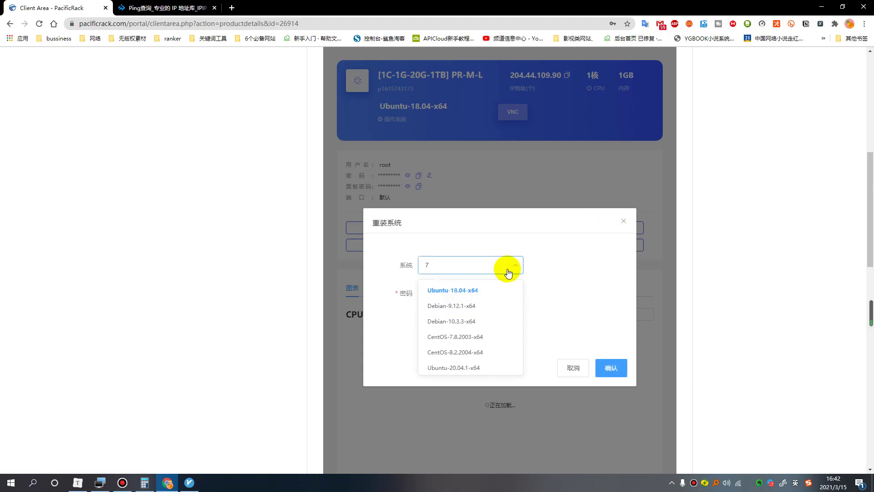
key(shift)
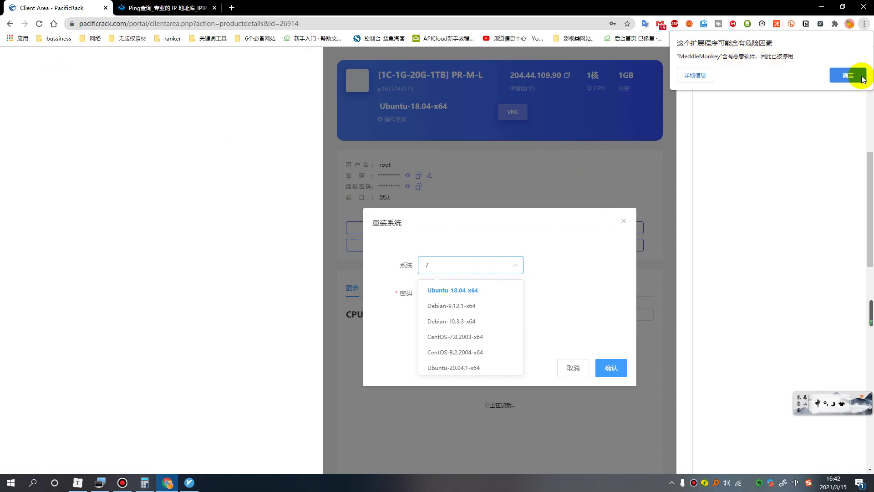
click(849, 75)
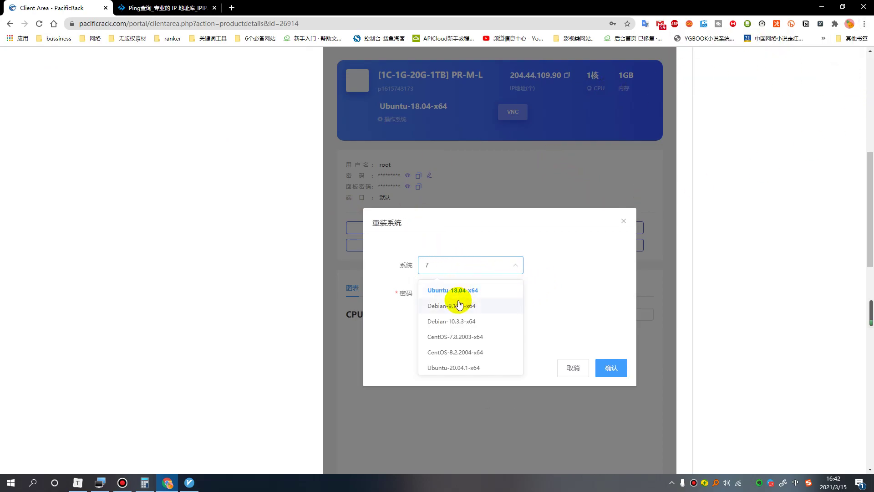
click(564, 292)
click(518, 261)
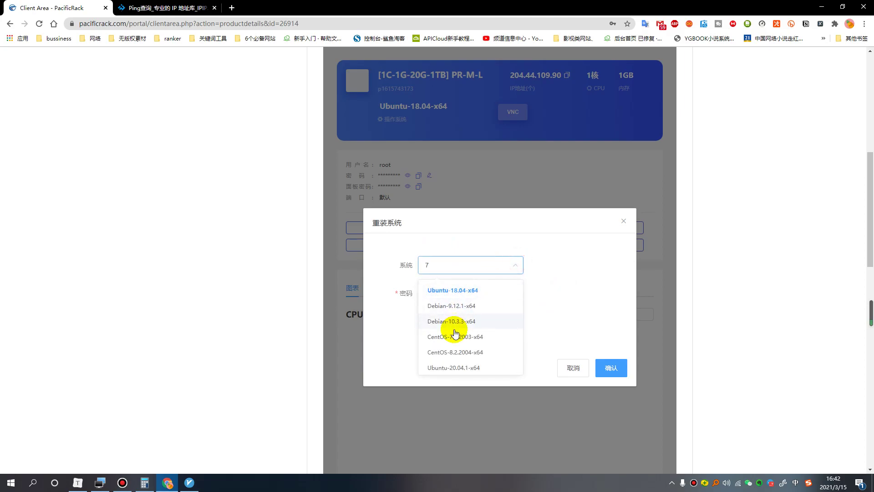
click(452, 306)
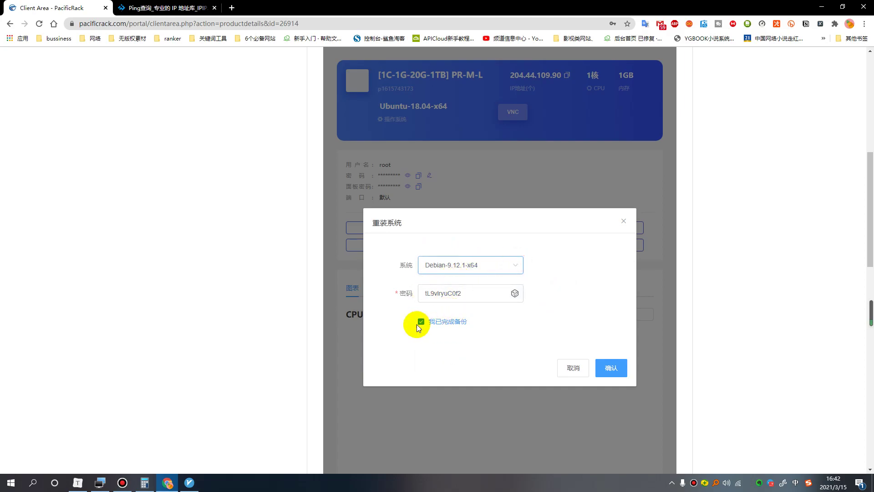
click(619, 371)
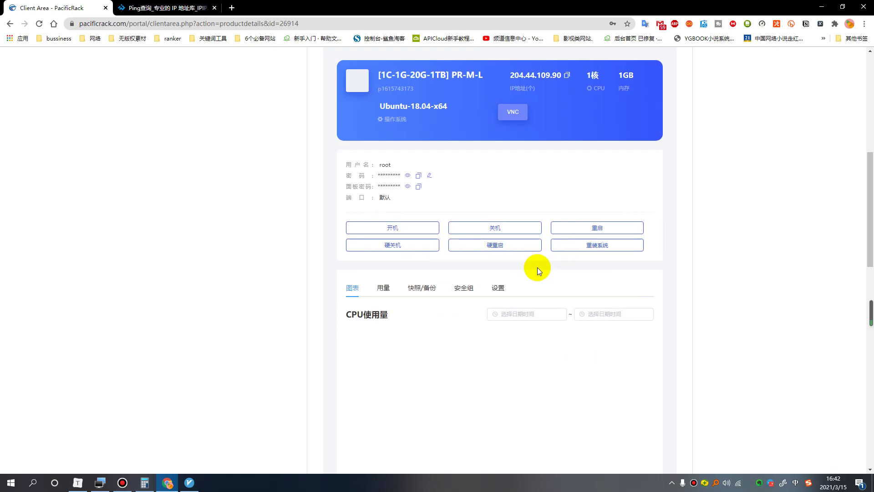
Resubmit the Debian reinstall with the backup confirmation ticked.
scroll(519, 271, up, 4)
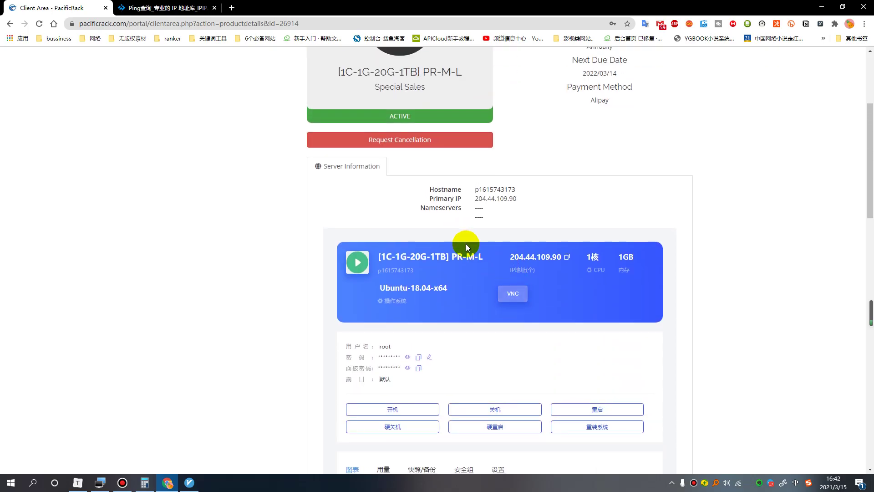
scroll(466, 244, down, 7)
scroll(479, 230, down, 3)
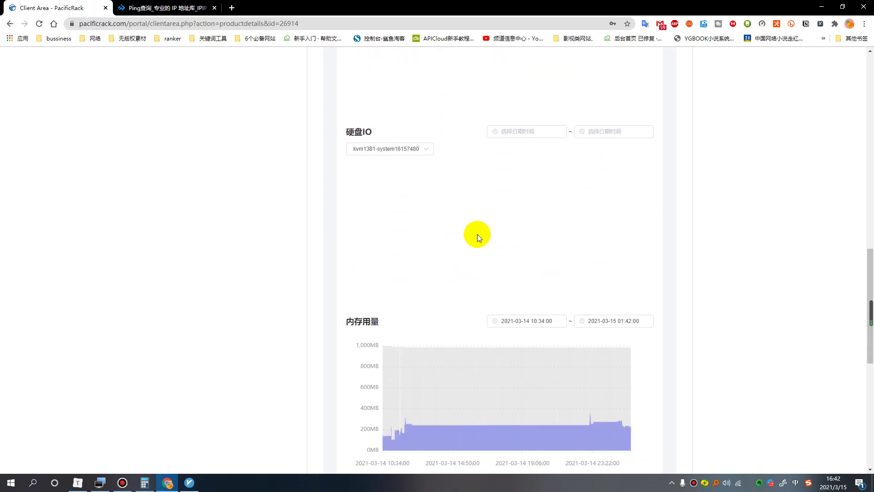
scroll(477, 234, down, 5)
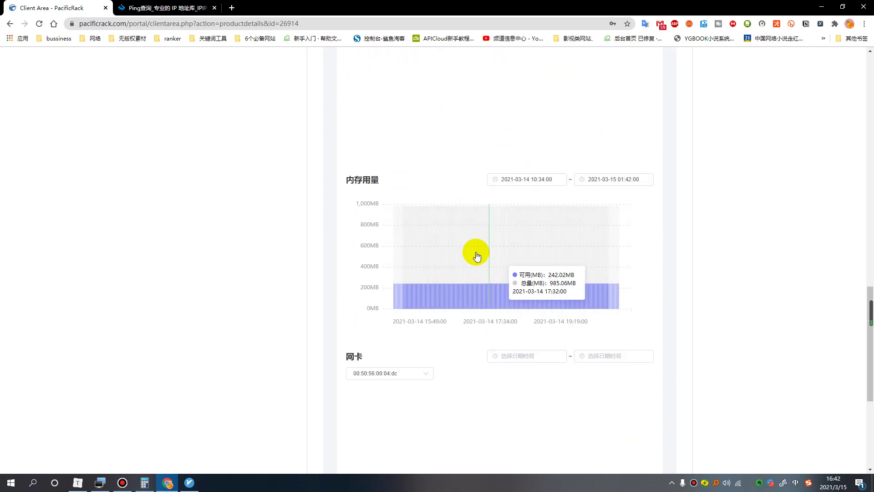
scroll(433, 181, up, 8)
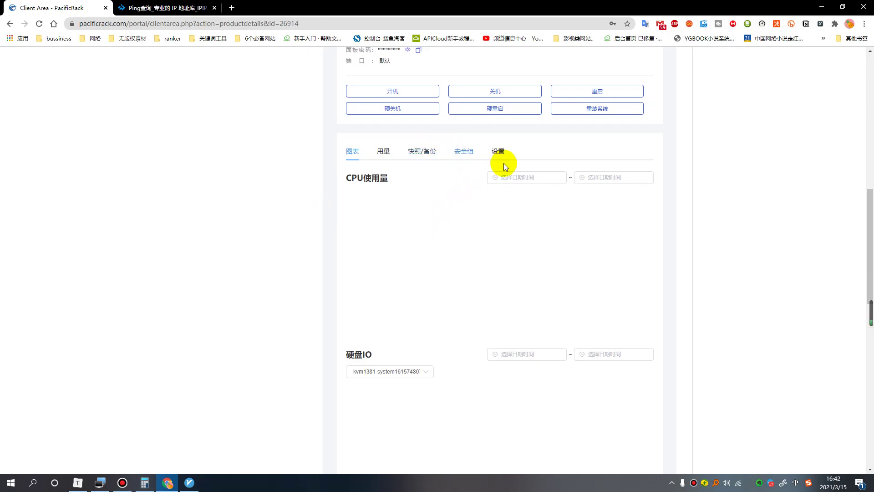
scroll(483, 159, up, 4)
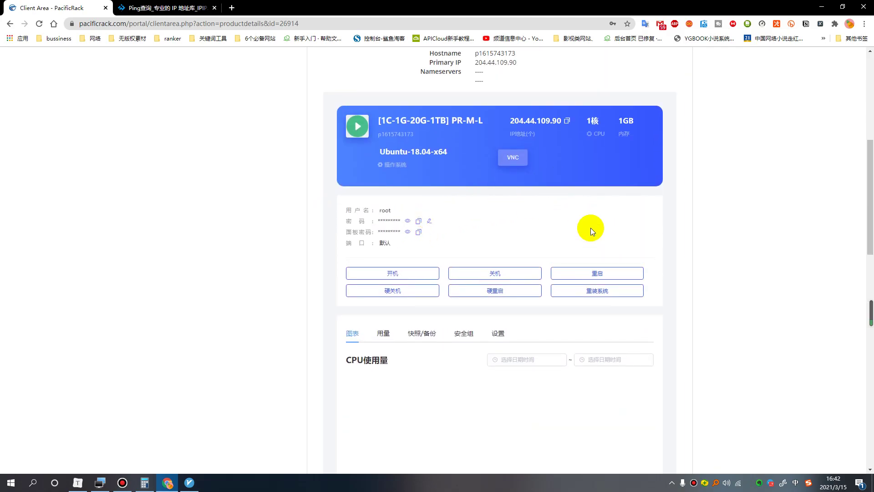
scroll(519, 187, up, 4)
scroll(615, 273, down, 4)
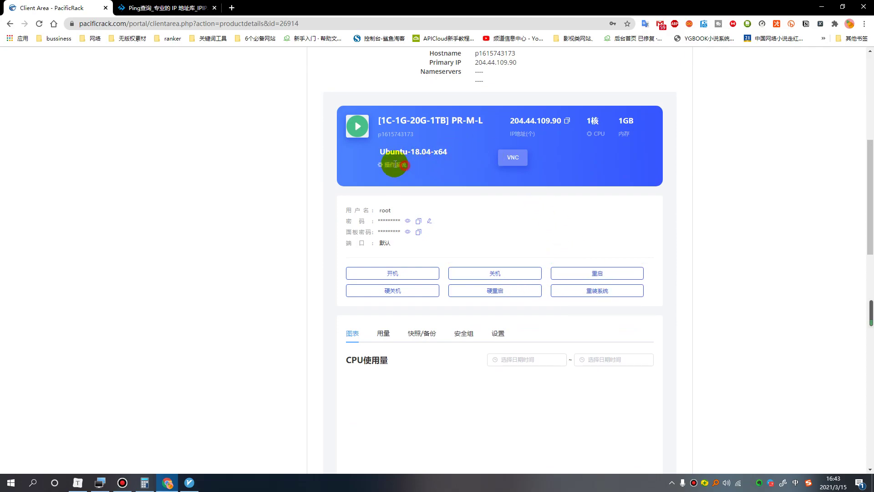
click(603, 292)
click(419, 367)
click(611, 414)
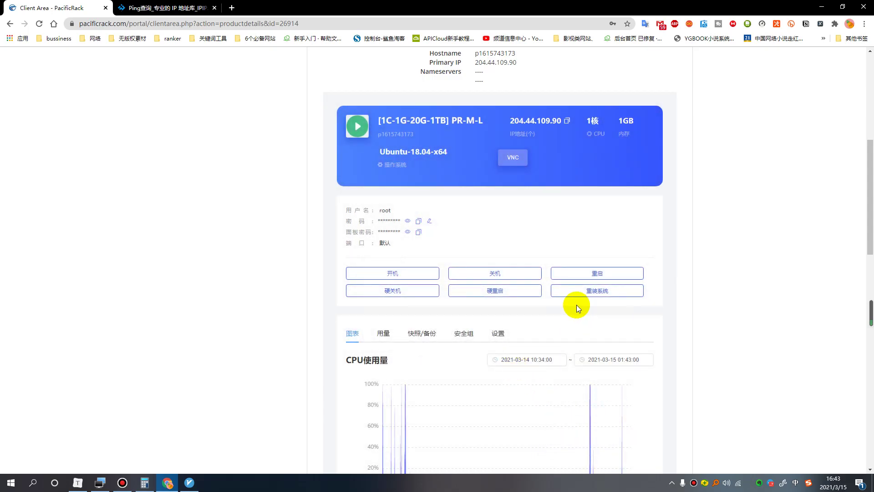
Circle the server status icon in red, then copy the server's root password.
scroll(546, 242, down, 2)
scroll(546, 241, down, 3)
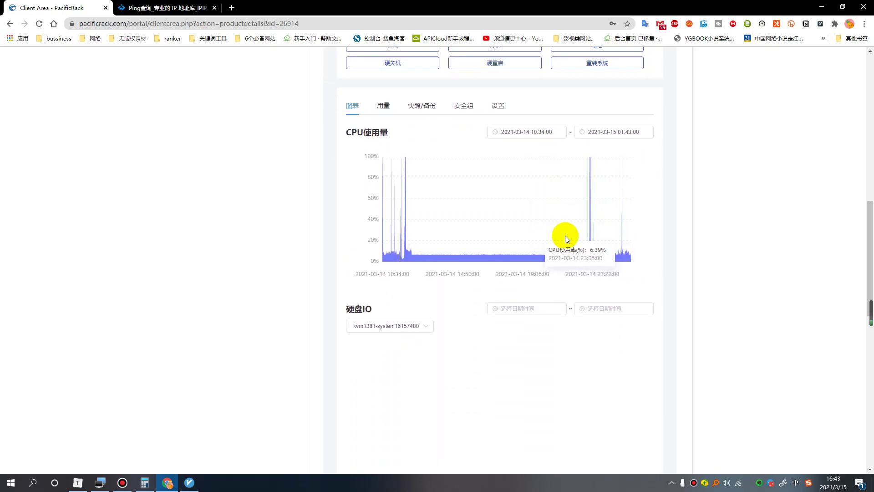
scroll(633, 234, up, 7)
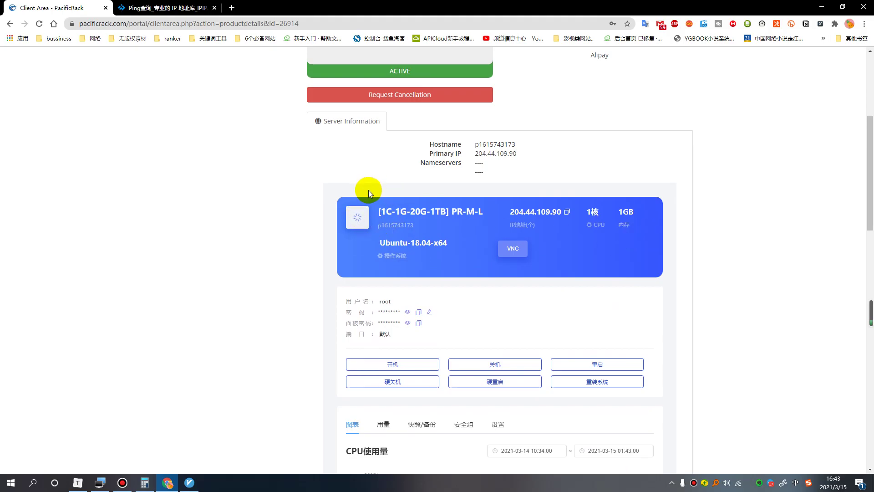
key(ctrl+shift+d)
click(526, 254)
key(ctrl+shift+1)
mouse_move(375, 195)
mouse_down()
mouse_move(378, 250)
mouse_move(389, 224)
mouse_up()
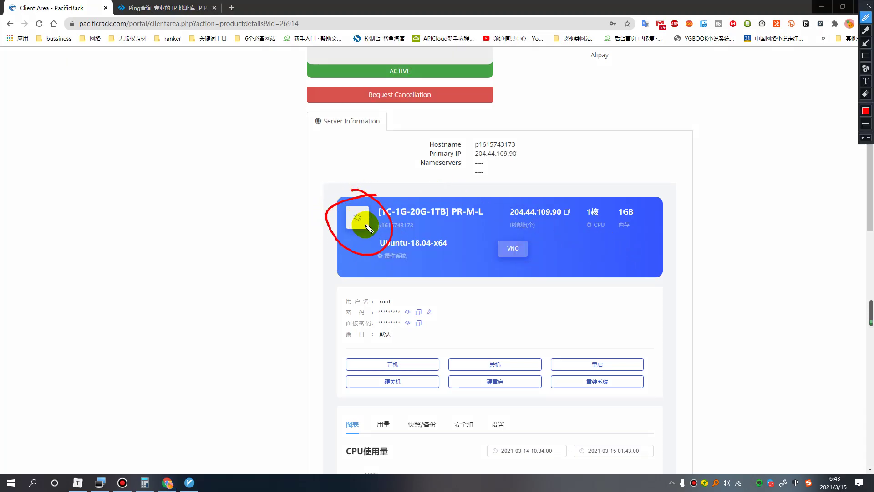
key(ctrl+shift+1)
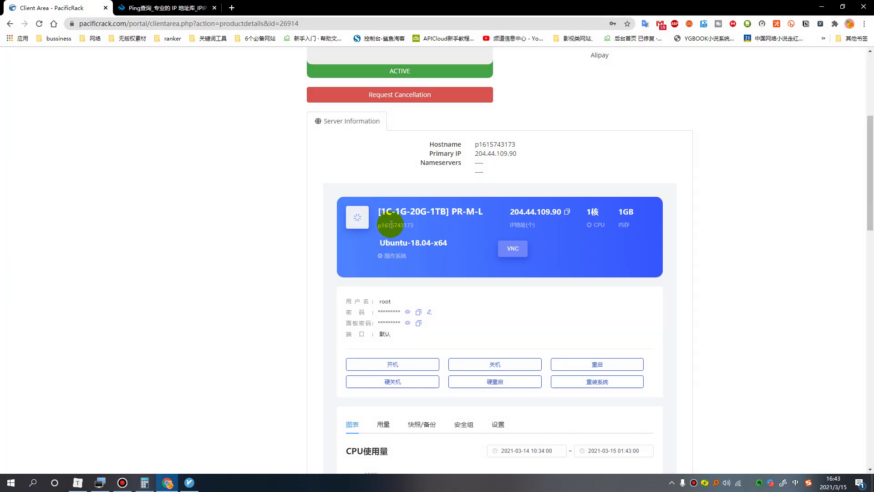
scroll(452, 234, down, 2)
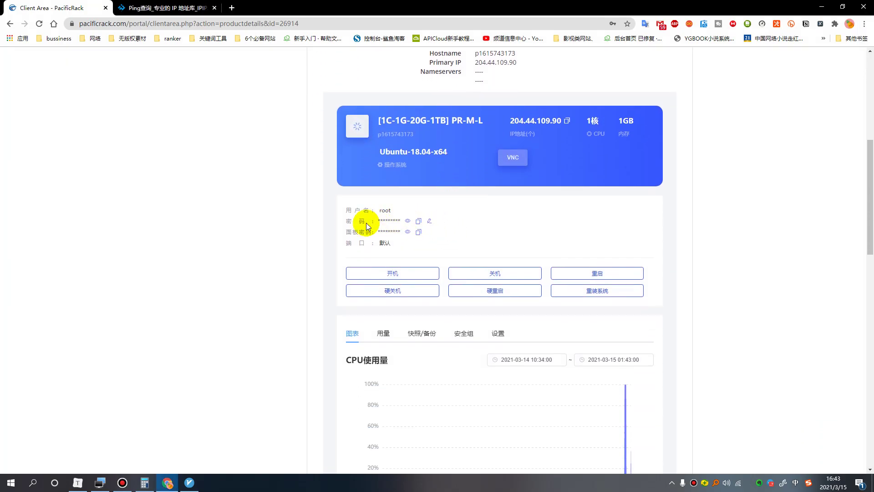
click(418, 222)
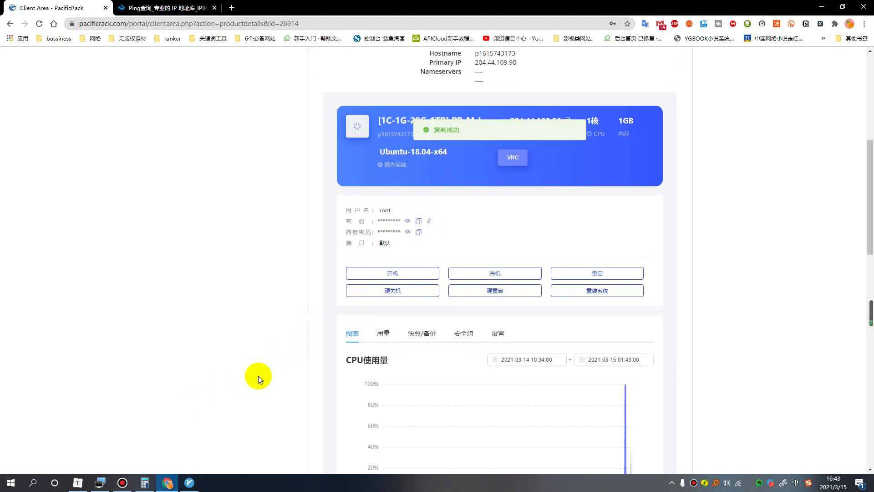
Close the pr terminal, edit the pr connection, paste the new root password into 密码, and save.
click(100, 482)
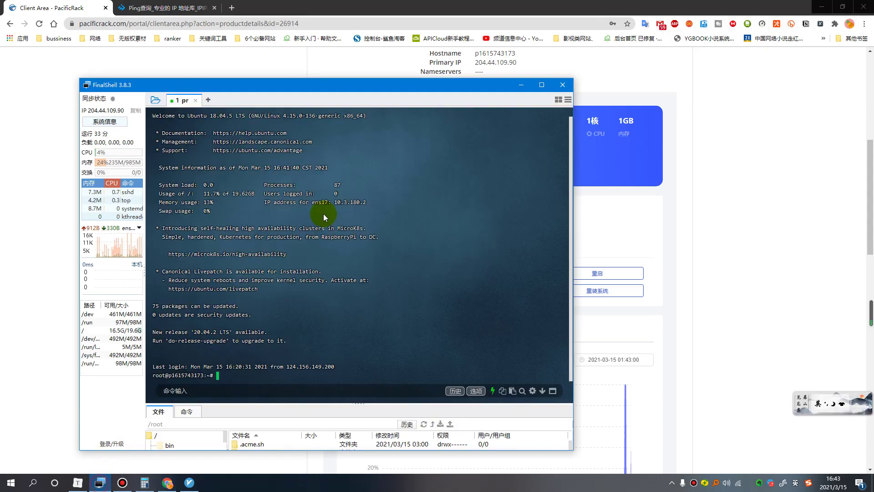
click(196, 100)
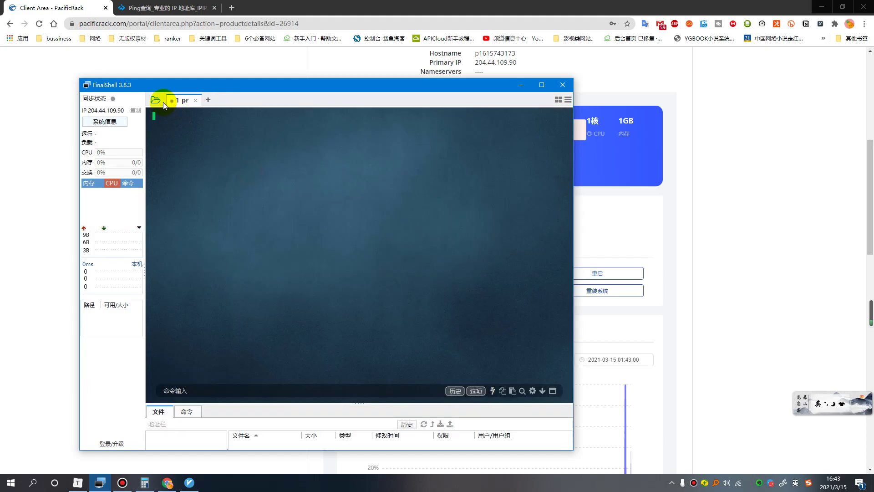
click(196, 100)
click(155, 100)
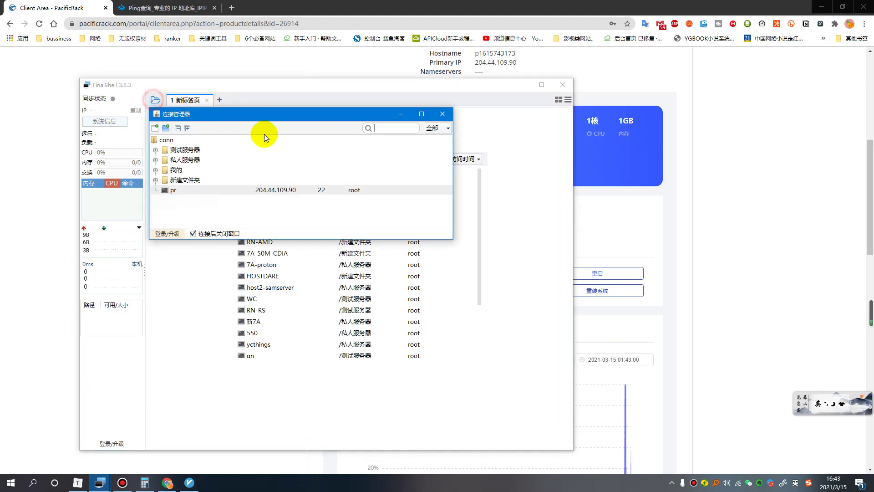
right_click(176, 190)
click(184, 213)
double_click(341, 282)
key(ctrl+v)
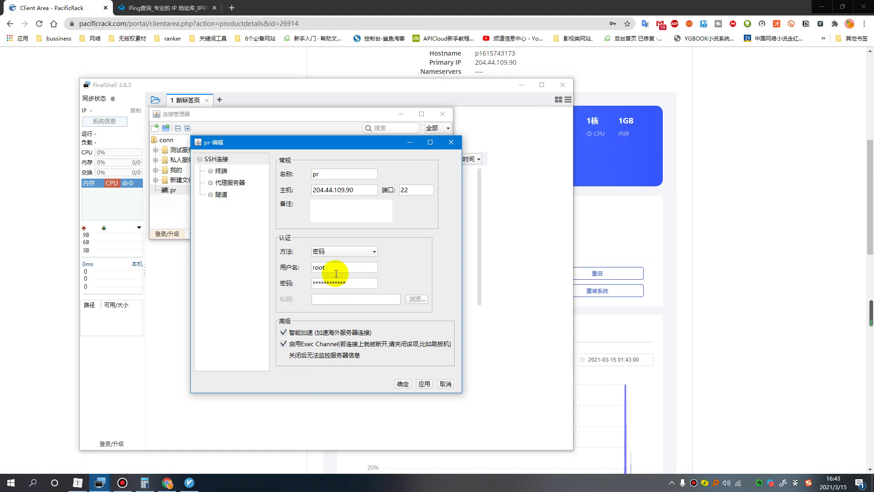
click(356, 190)
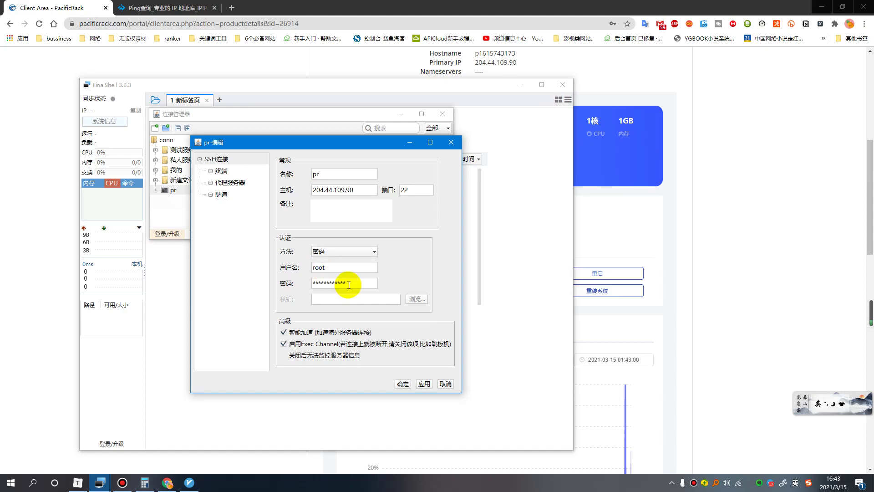
click(316, 283)
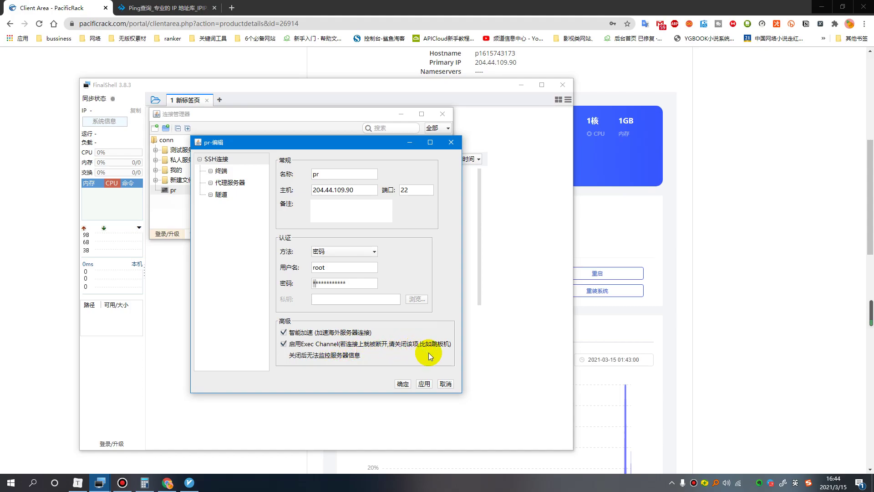
key(ctrl+v)
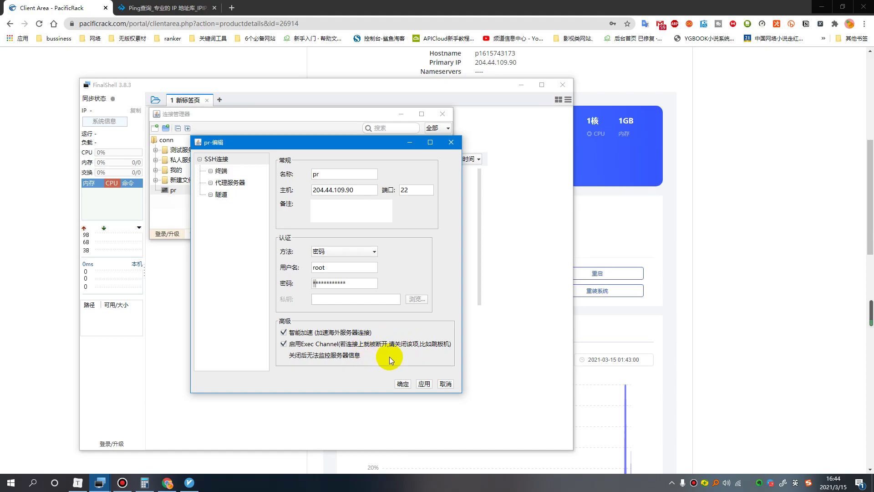
click(401, 385)
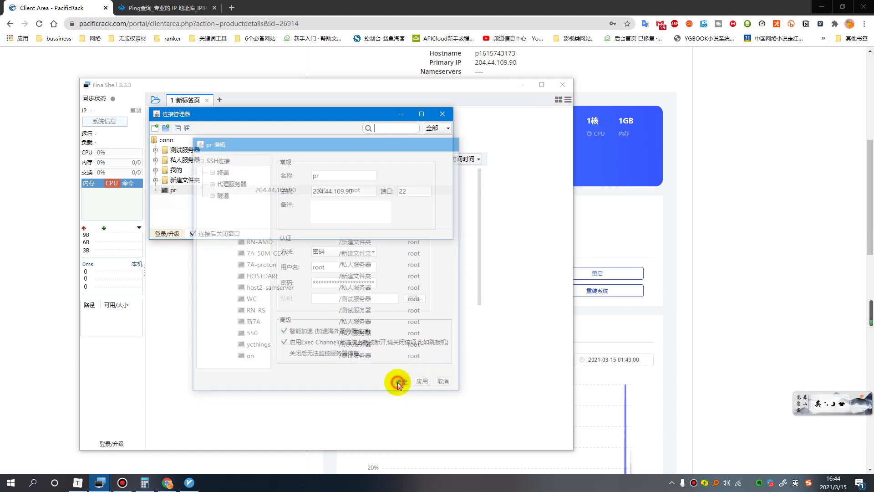
Connect to the pr server from the saved connections and accept its host key.
click(727, 237)
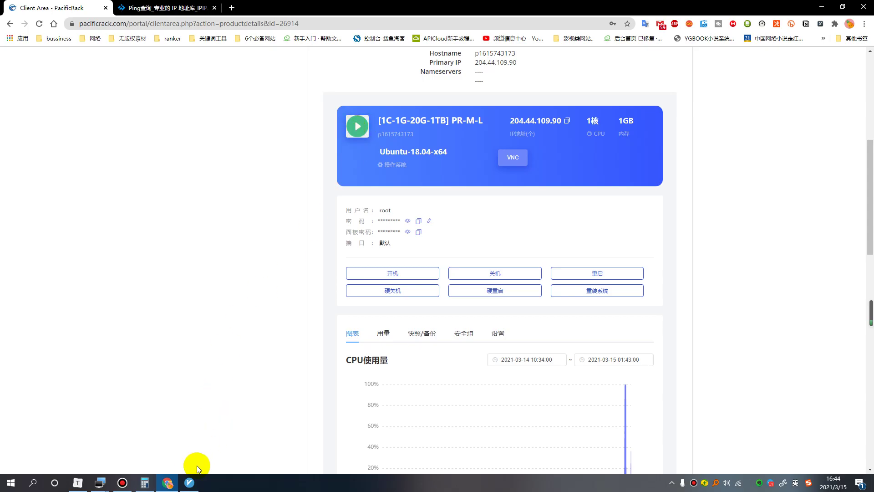
mouse_move(101, 487)
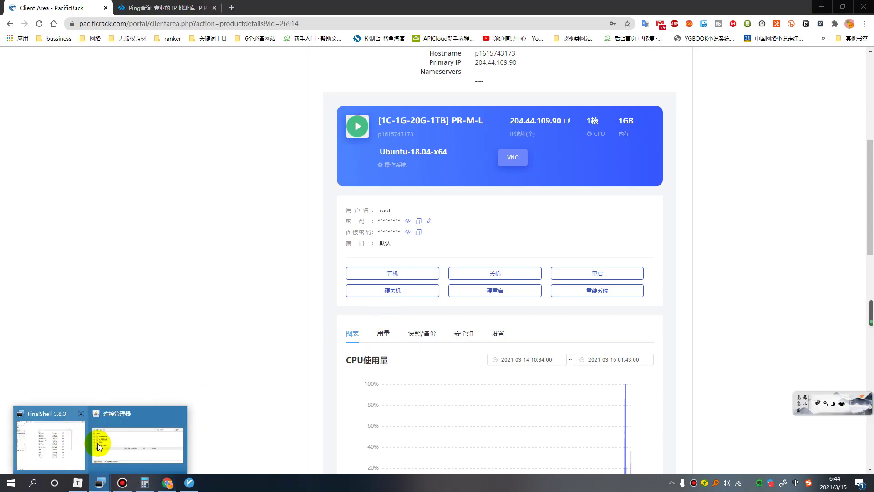
click(110, 442)
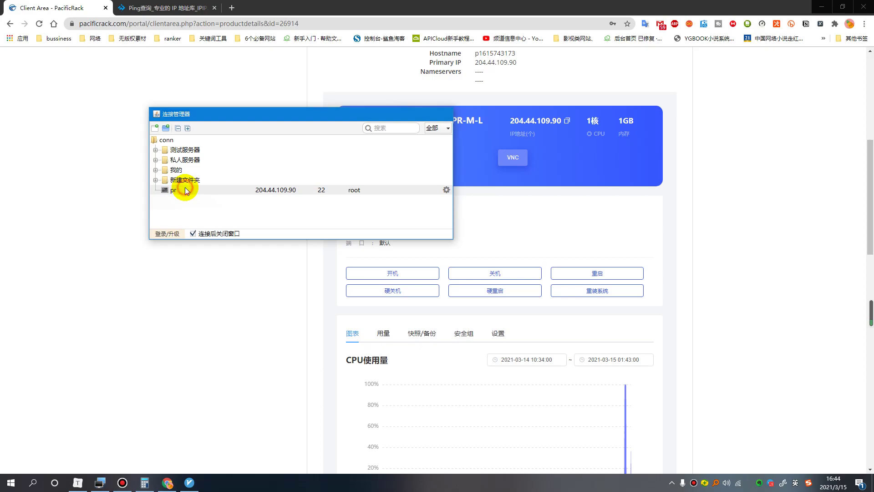
double_click(185, 191)
click(363, 283)
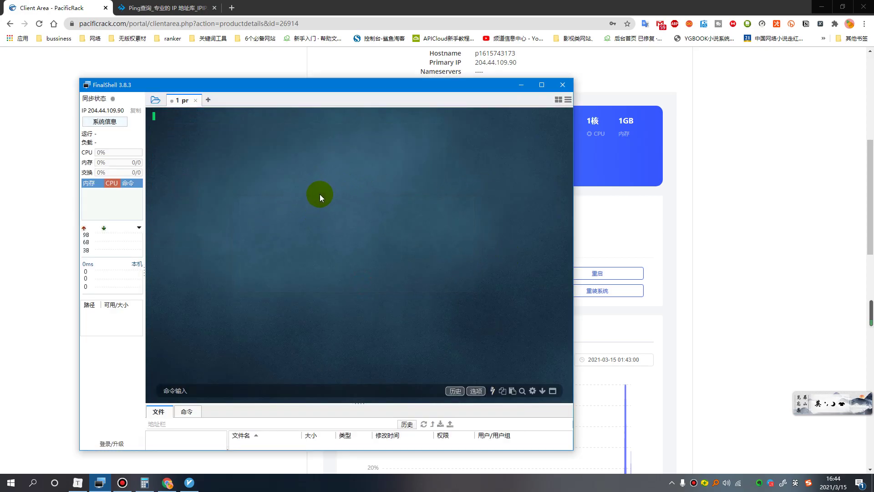
Copy the root password from PacificRack, paste it into the login prompt with 记住密码 ticked, and submit.
click(321, 271)
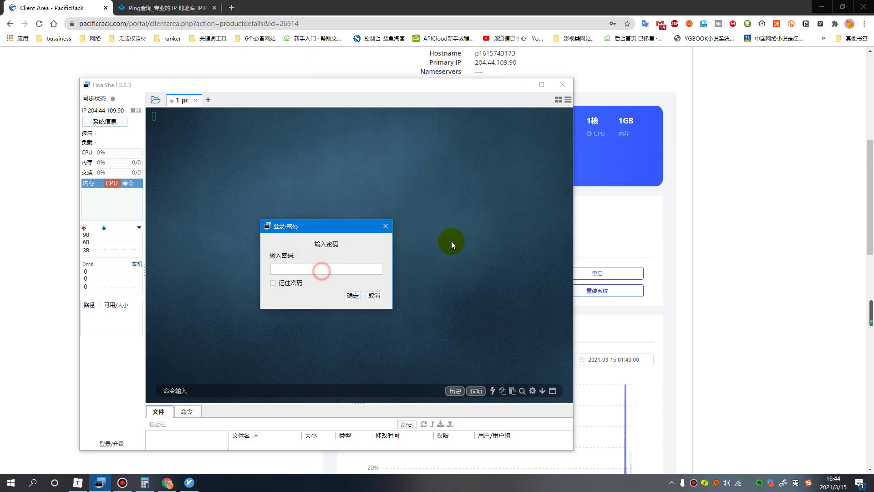
click(636, 244)
click(418, 220)
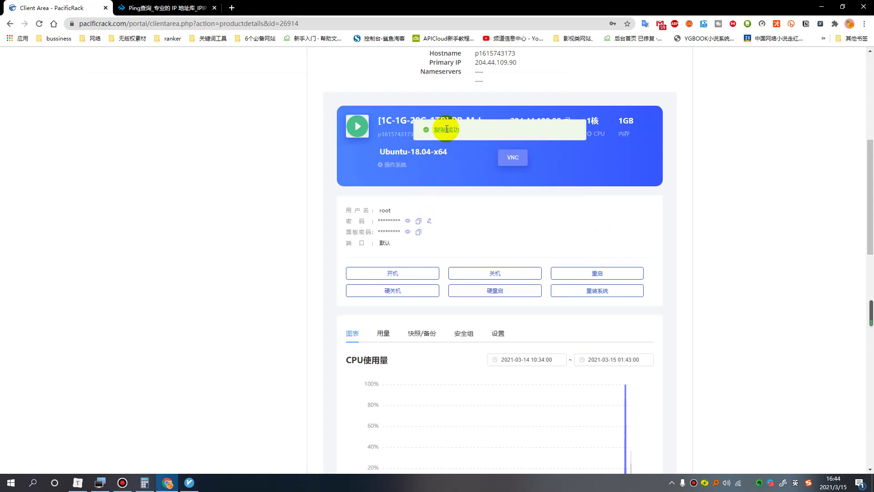
click(100, 482)
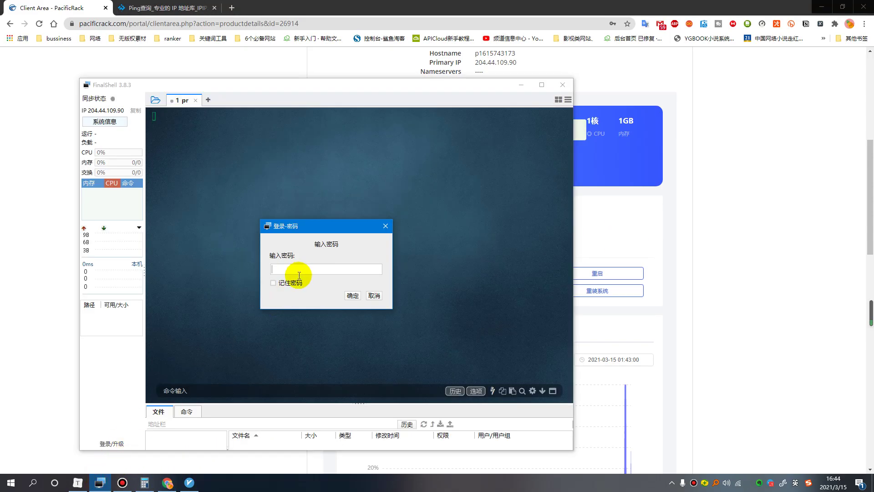
right_click(299, 274)
click(306, 292)
click(273, 282)
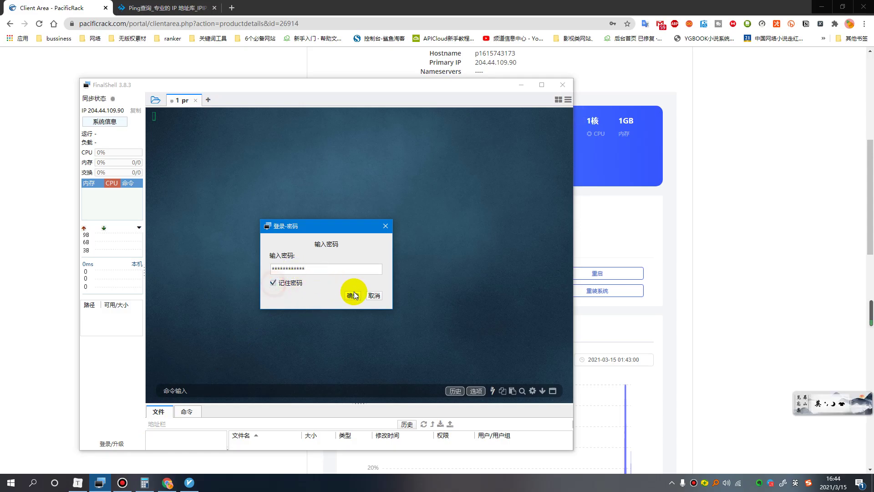
click(354, 295)
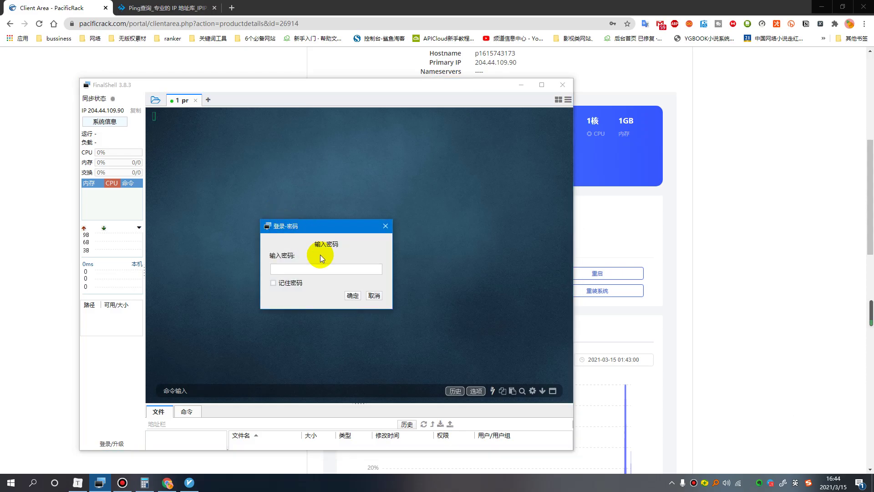
Retry the login by copying and pasting the root password again, then return to PacificRack.
click(685, 215)
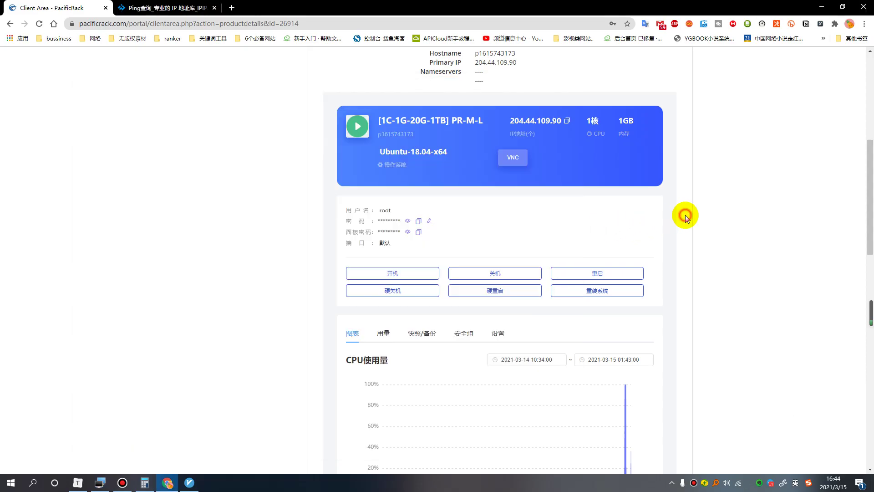
click(418, 221)
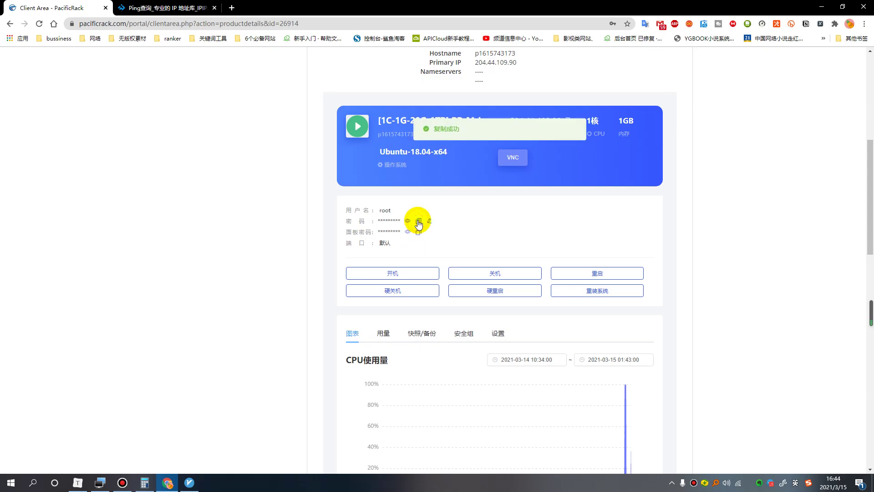
click(100, 482)
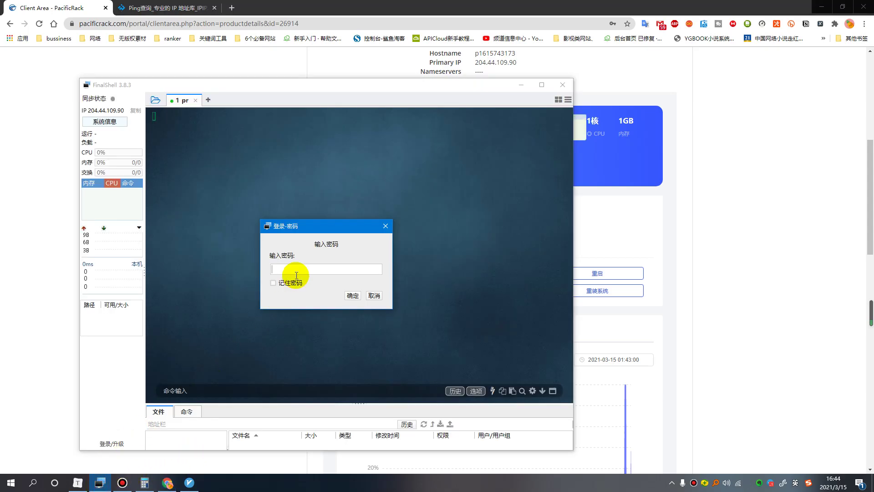
right_click(293, 273)
click(306, 300)
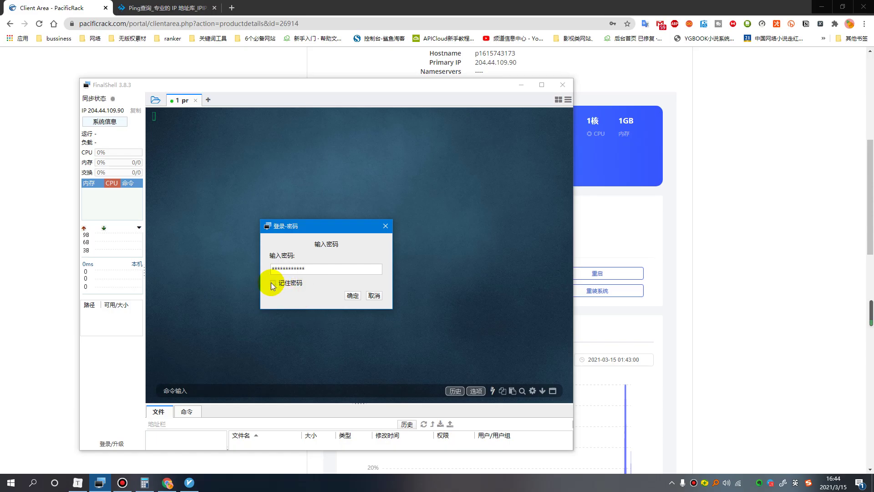
click(273, 282)
click(353, 296)
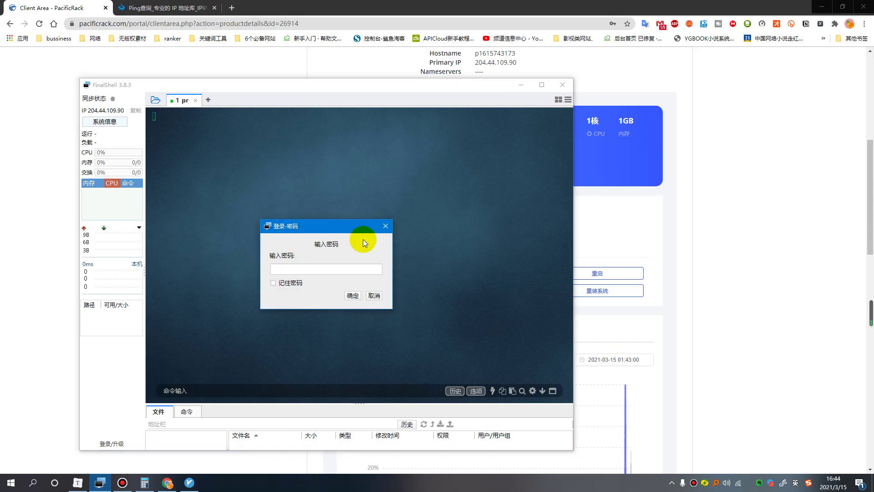
click(579, 149)
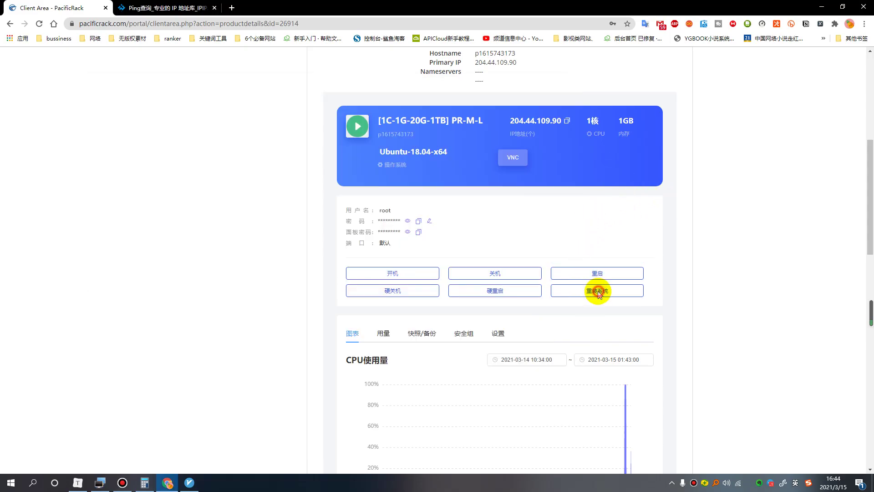
Reinstall the server with Debian-9.12.1-x64, confirming the backup has been made.
click(596, 291)
click(511, 308)
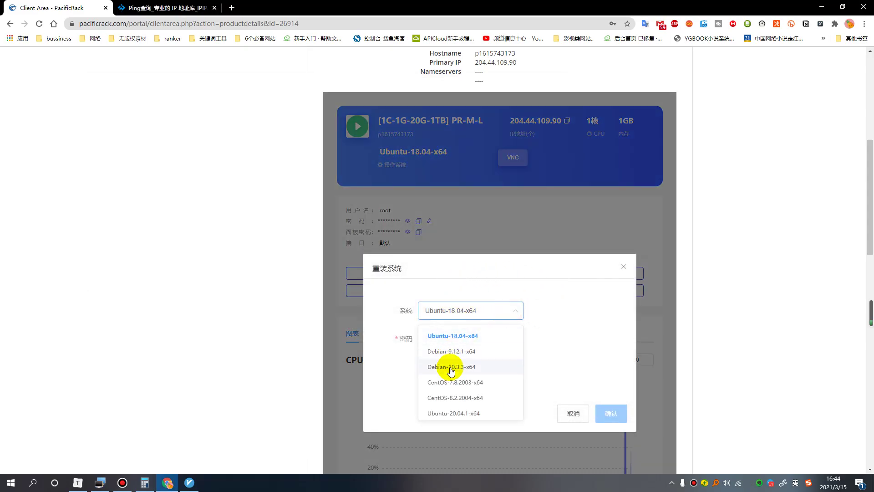
click(454, 367)
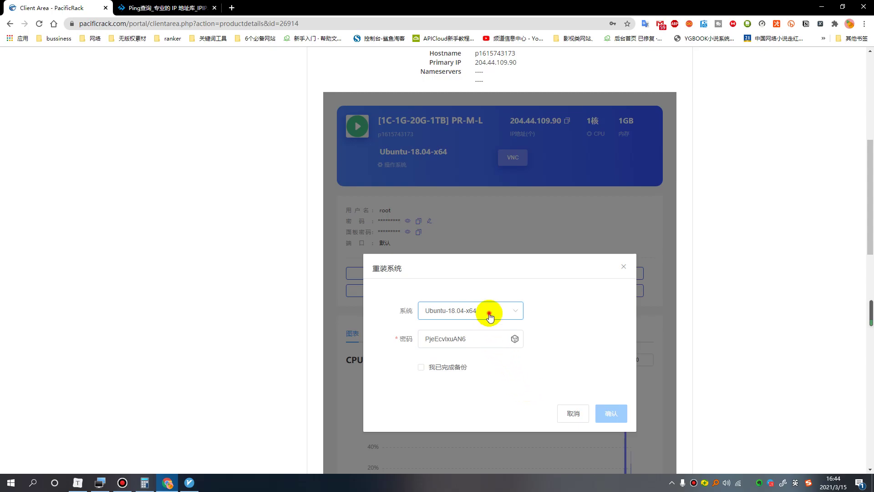
click(490, 312)
click(453, 351)
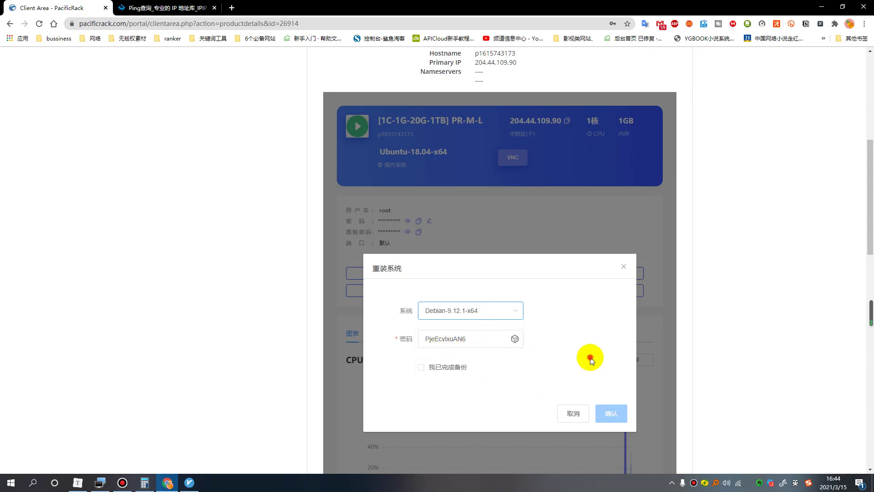
click(421, 367)
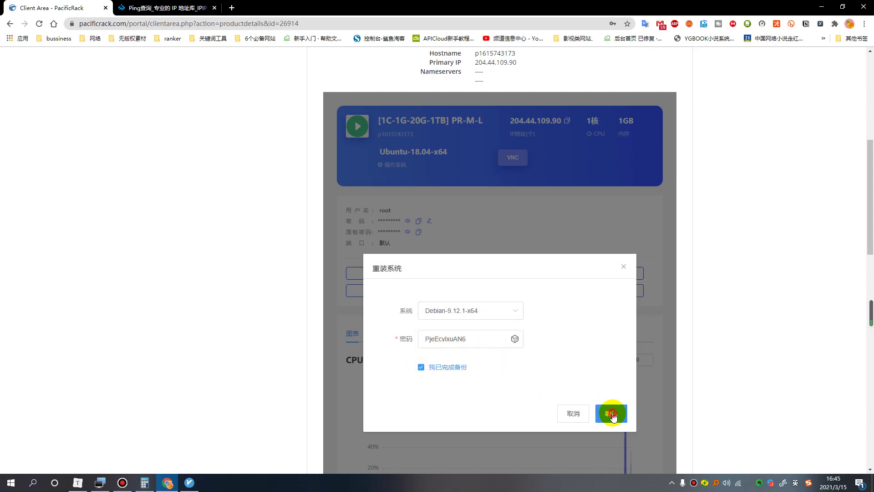
click(611, 413)
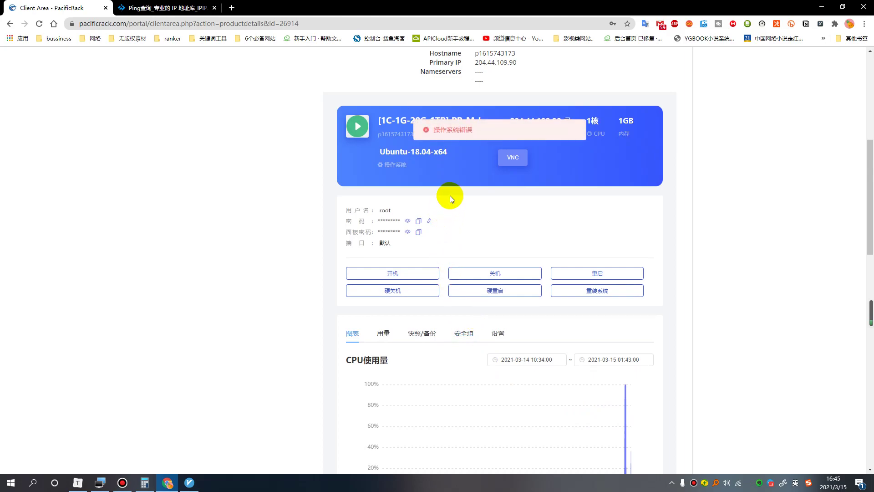
Reload the server page until the card shows Debian-9.12.1-x64.
scroll(481, 225, up, 2)
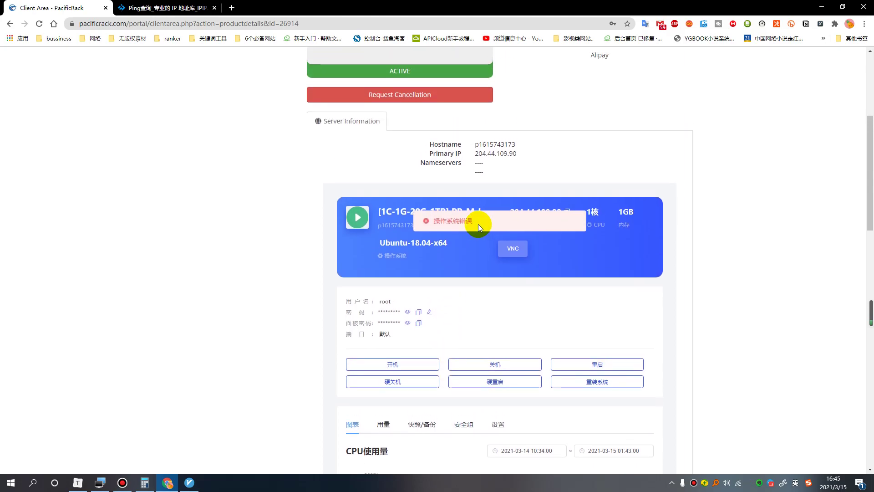
scroll(458, 238, up, 1)
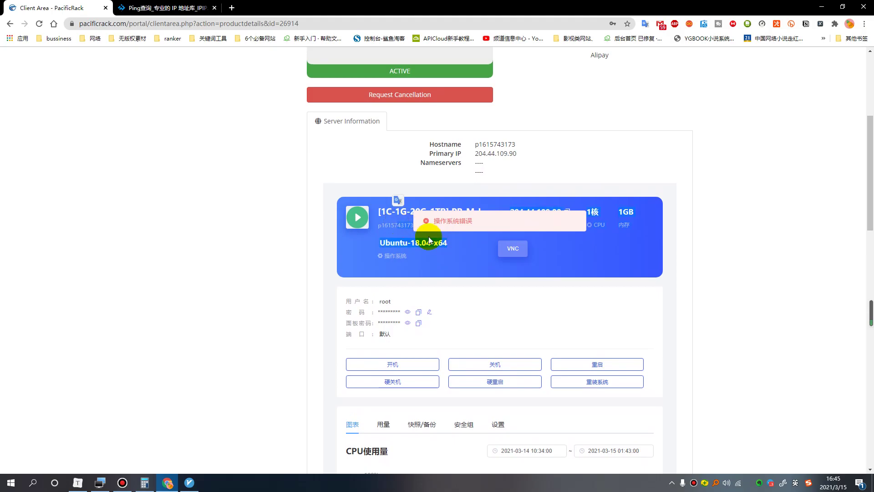
click(40, 23)
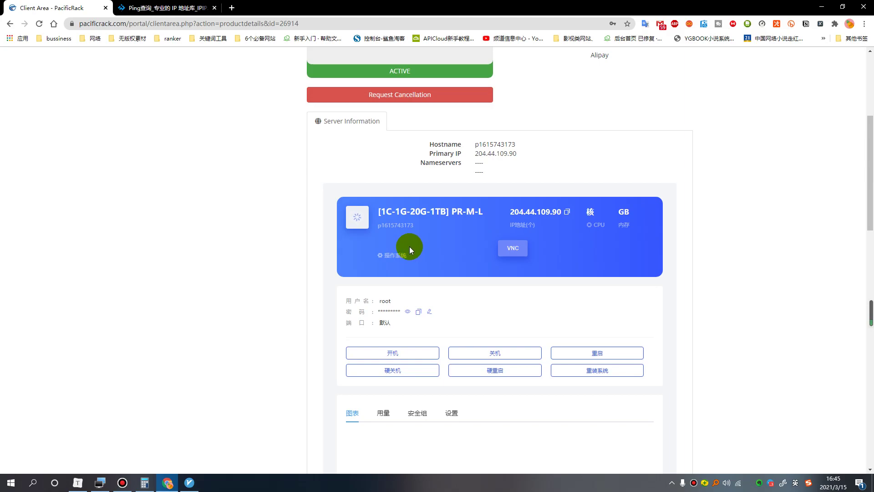
click(40, 24)
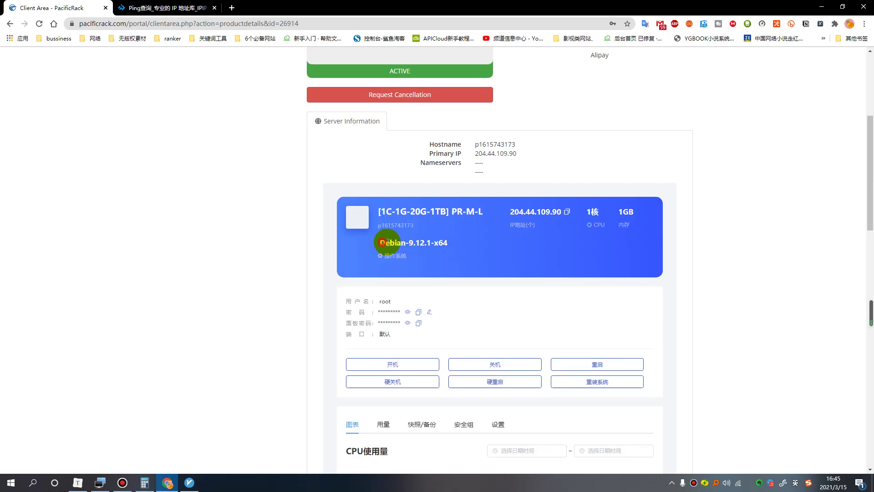
drag(384, 242, 444, 242)
click(444, 244)
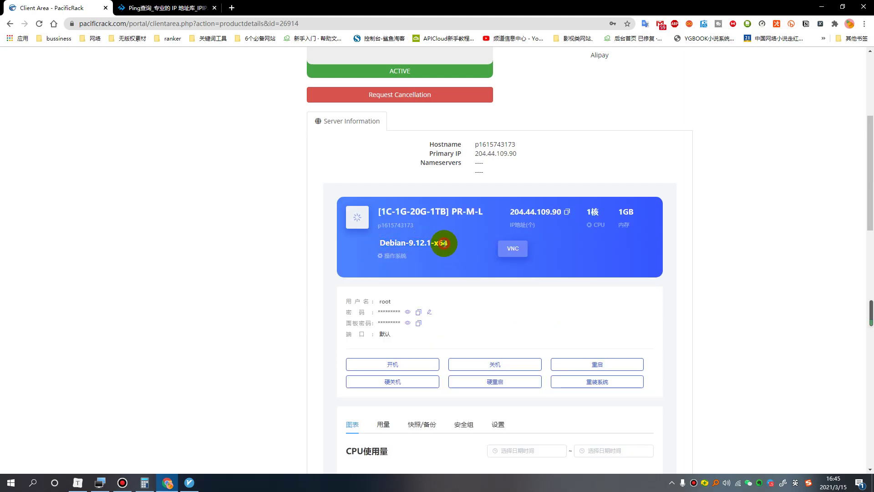
Copy the root password and log in to the Debian server in FinalShell, remembering the password.
click(418, 313)
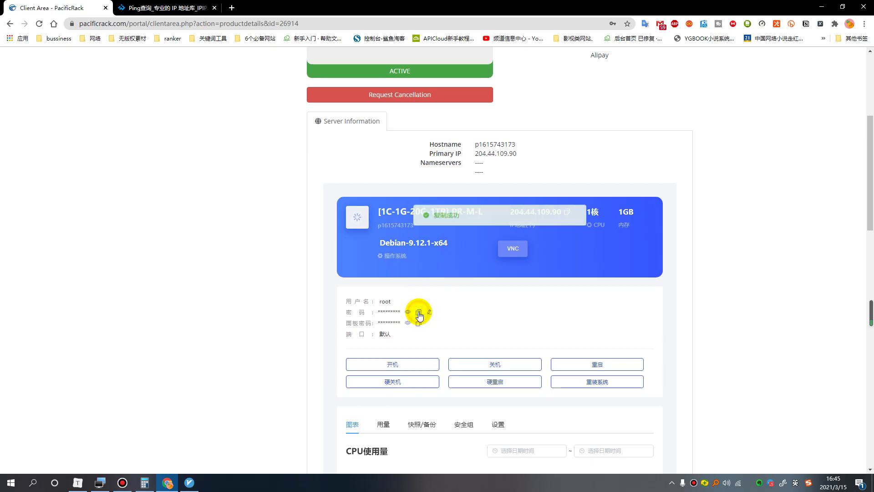
click(100, 483)
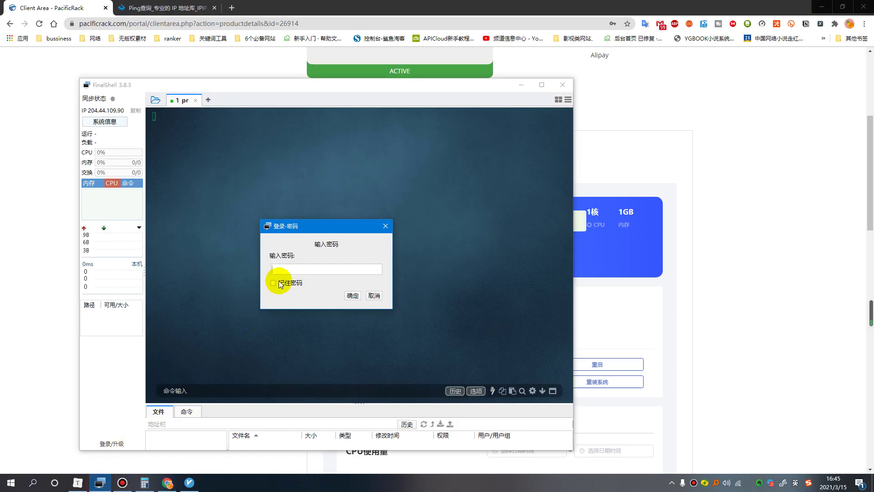
right_click(289, 275)
click(304, 297)
click(273, 283)
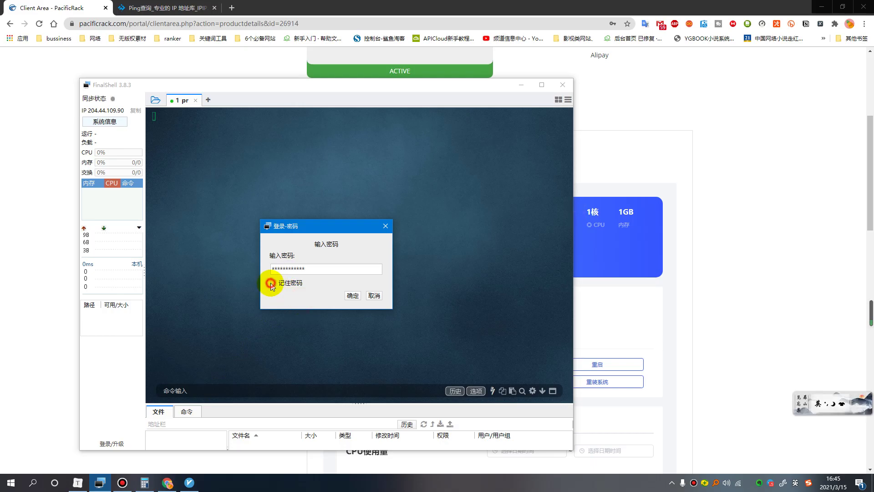
click(353, 295)
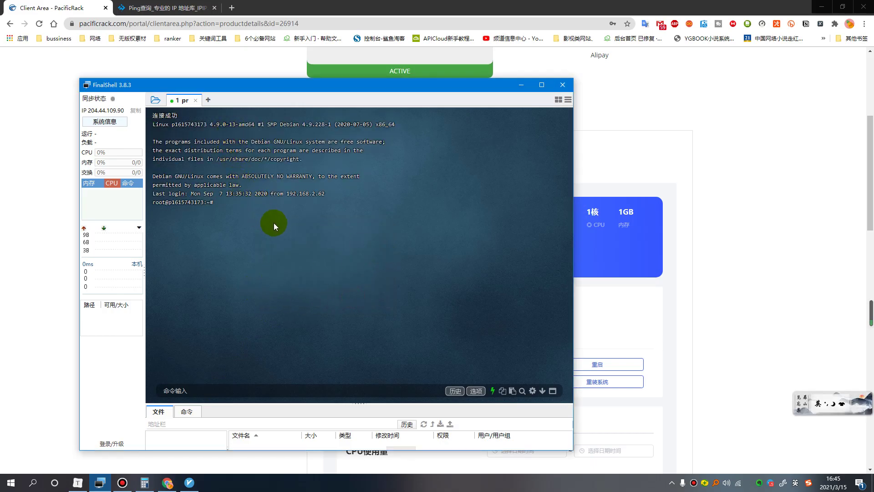
Run date -R to check the server clock, which reports +0000.
text(date)
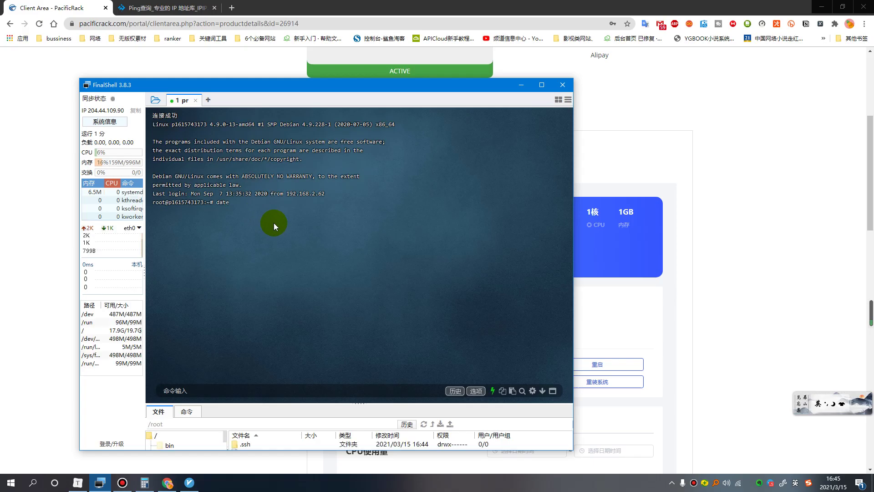
text( -R)
key(Return)
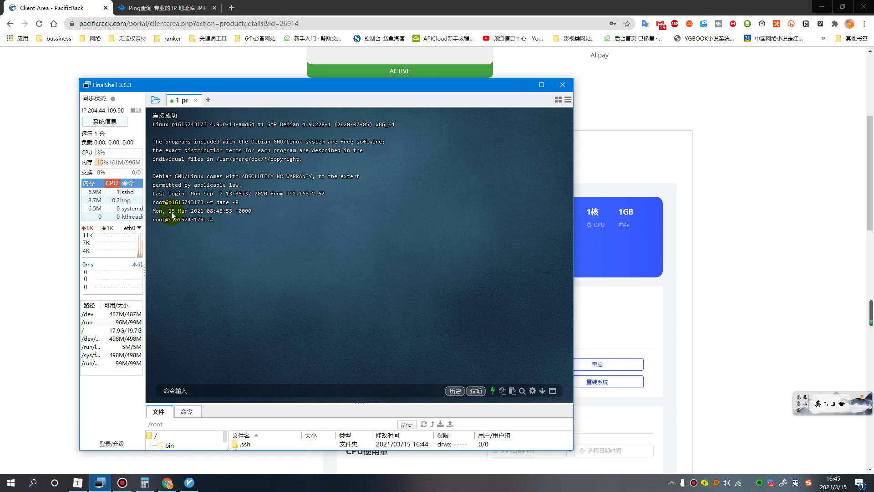
click(209, 212)
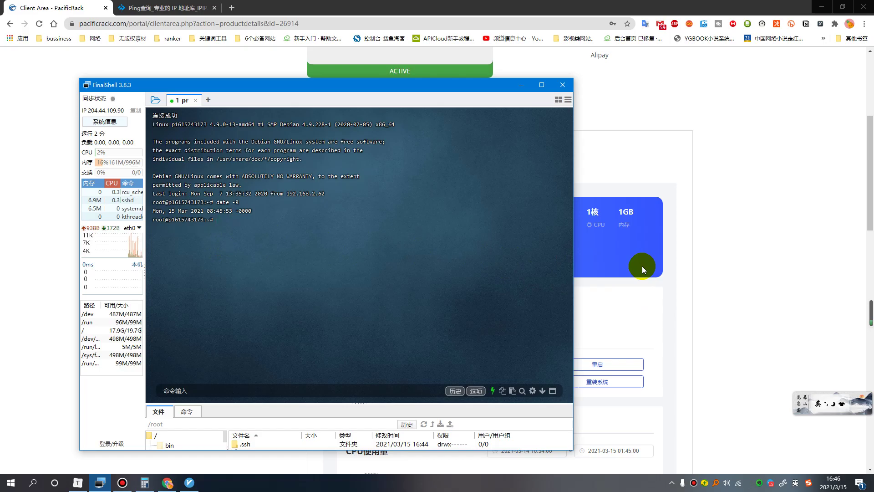
Copy the step 1 cp command linking Asia/Shanghai zoneinfo to /etc/localtime from the Typora notes.
click(710, 286)
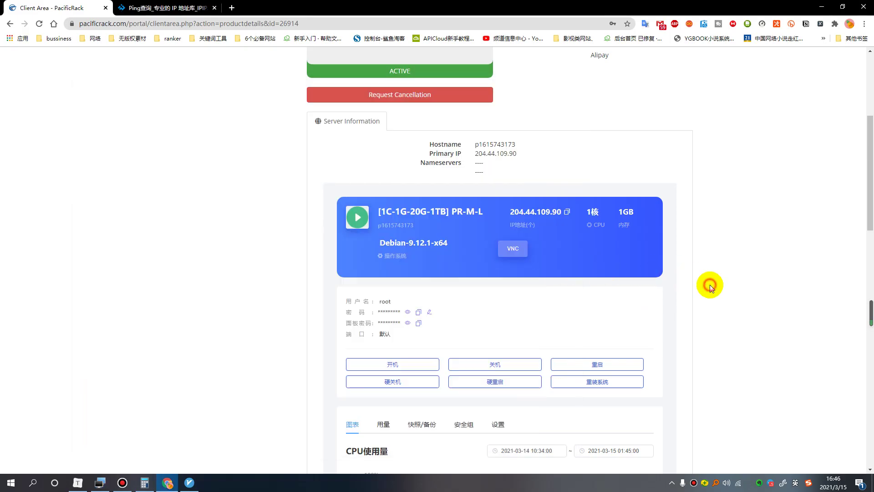
click(168, 483)
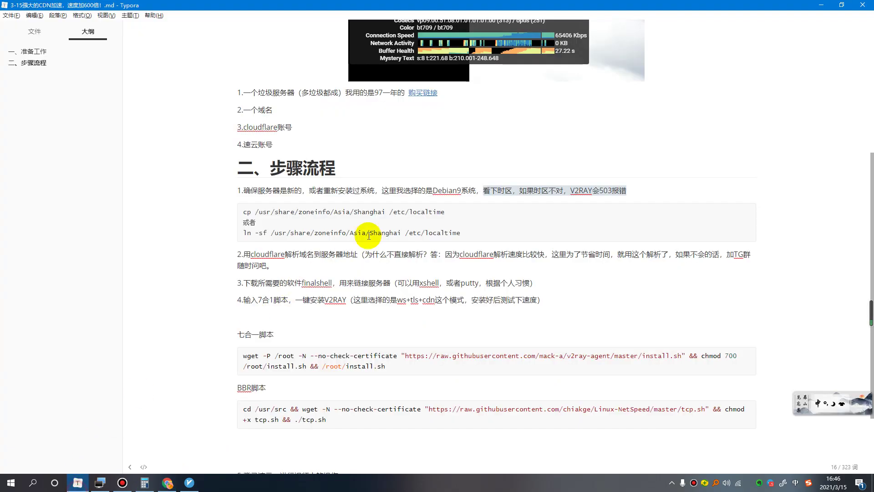
drag(244, 211, 445, 211)
right_click(427, 208)
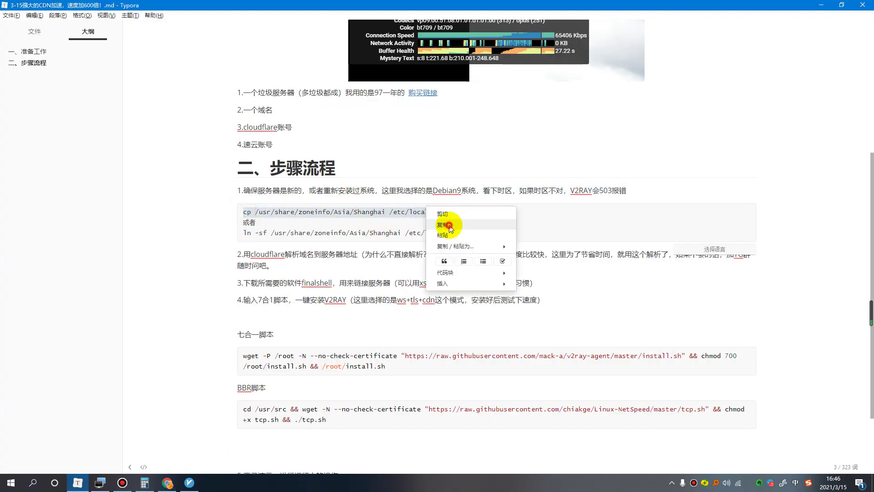
click(449, 224)
Paste and run the Asia/Shanghai cp zoneinfo command in the server terminal.
click(100, 487)
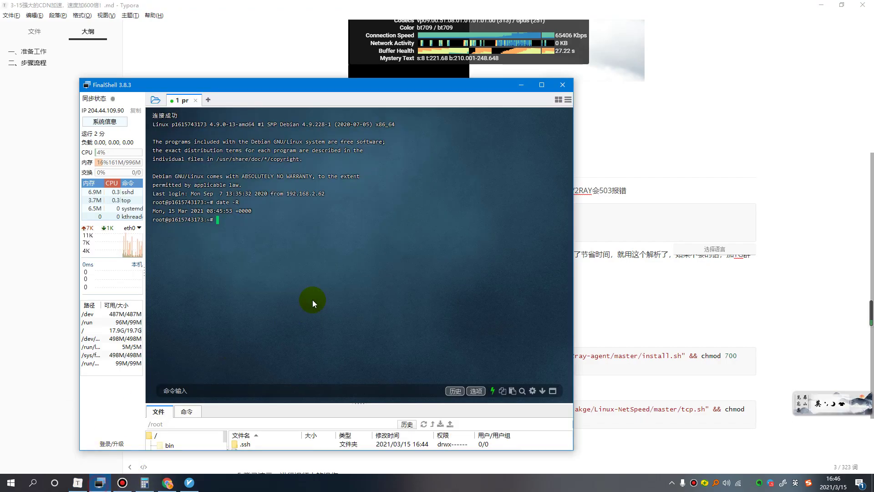
right_click(220, 218)
click(235, 235)
key(Return)
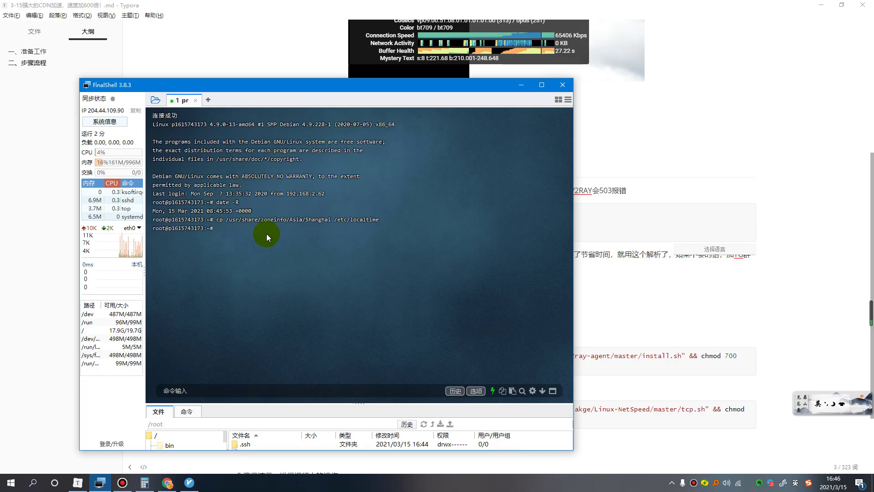
Verify with date -R that the clock now reads 16:46:29 +0800.
text(date -R)
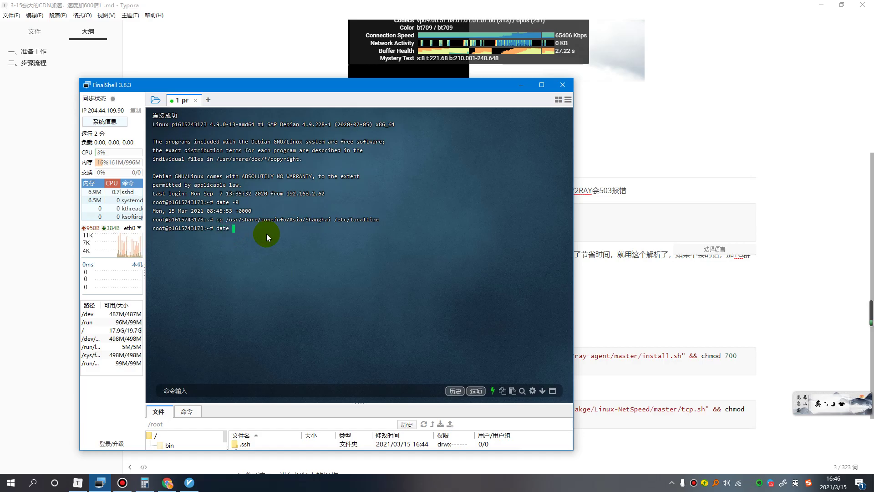
key(Return)
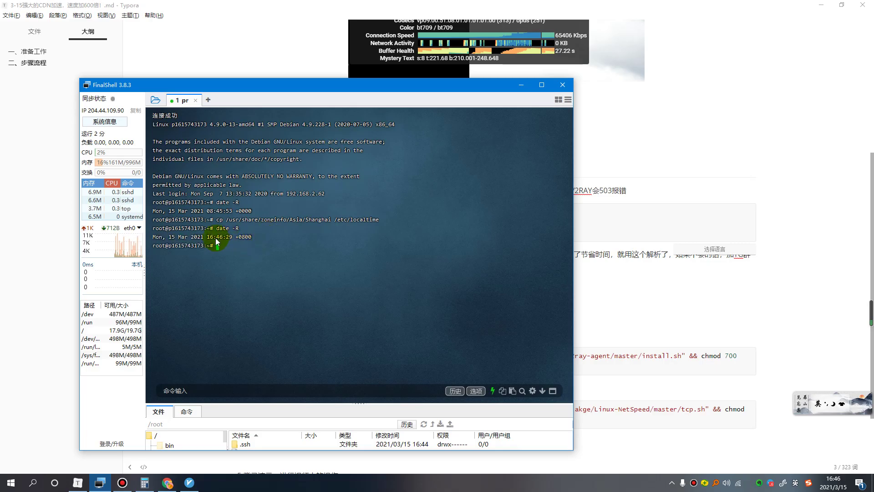
drag(209, 239, 251, 239)
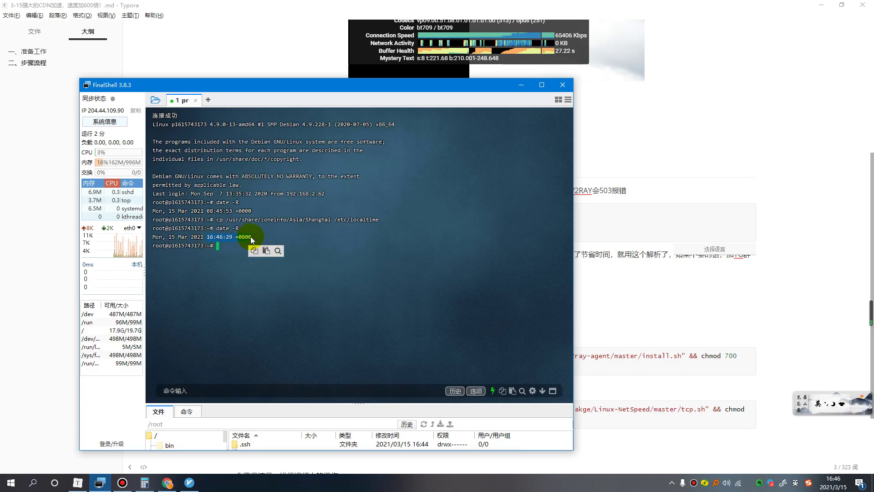
click(248, 238)
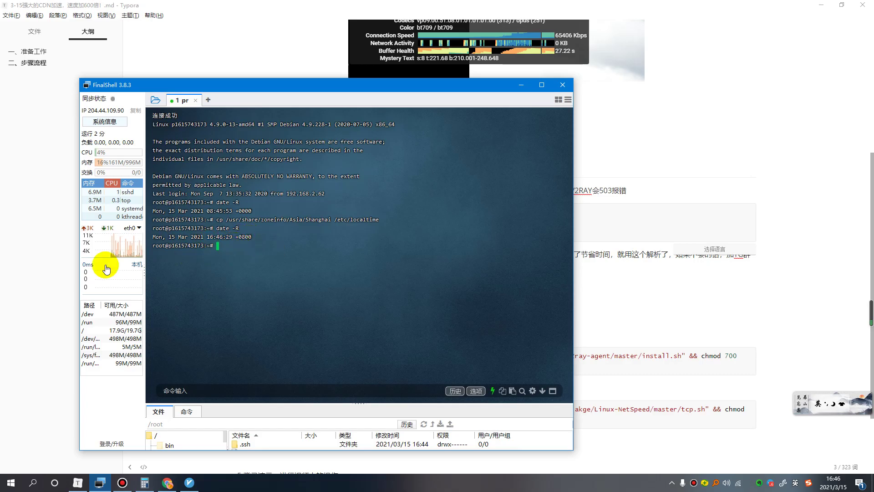
click(58, 268)
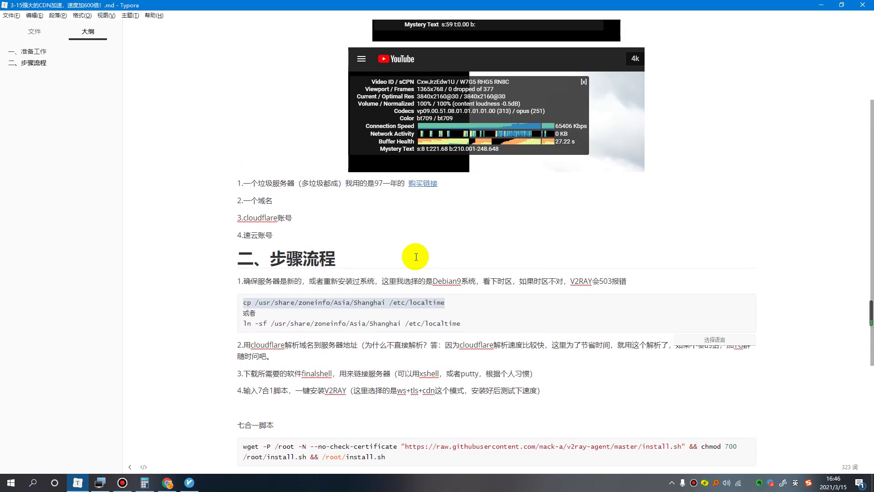
scroll(409, 255, down, 1)
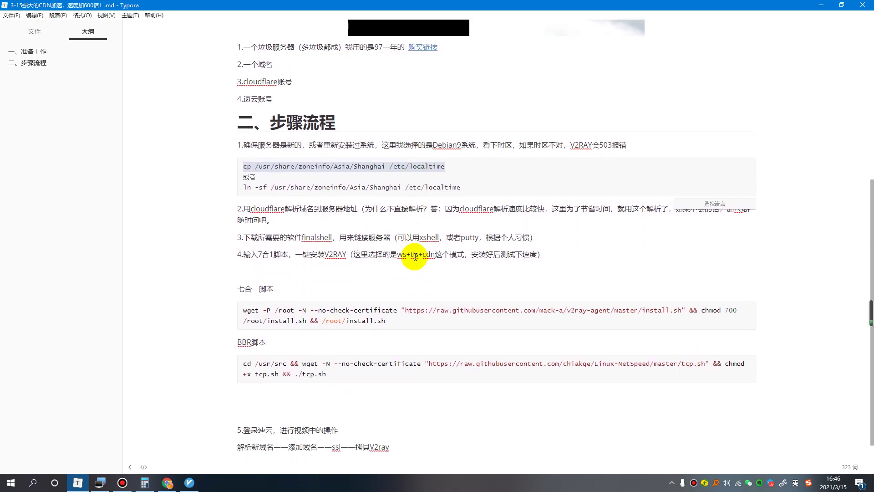
click(244, 208)
drag(243, 209, 426, 210)
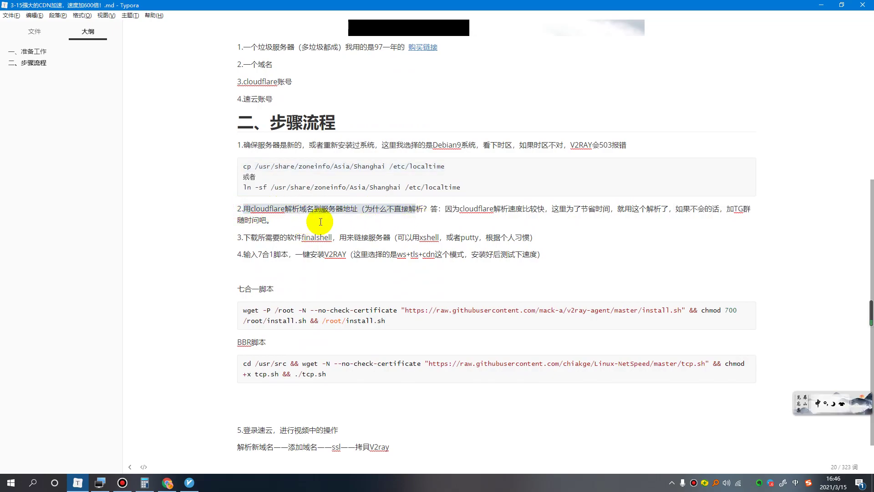
click(278, 223)
drag(260, 214, 236, 208)
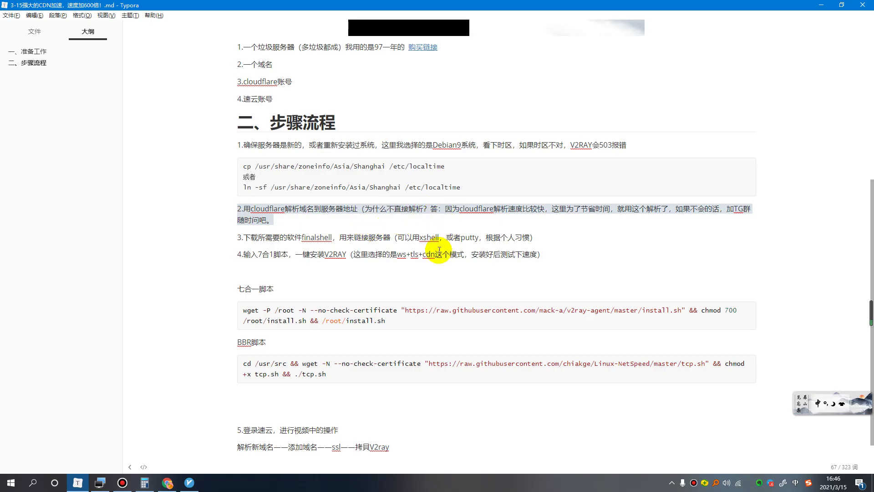
click(303, 220)
shift+click(237, 208)
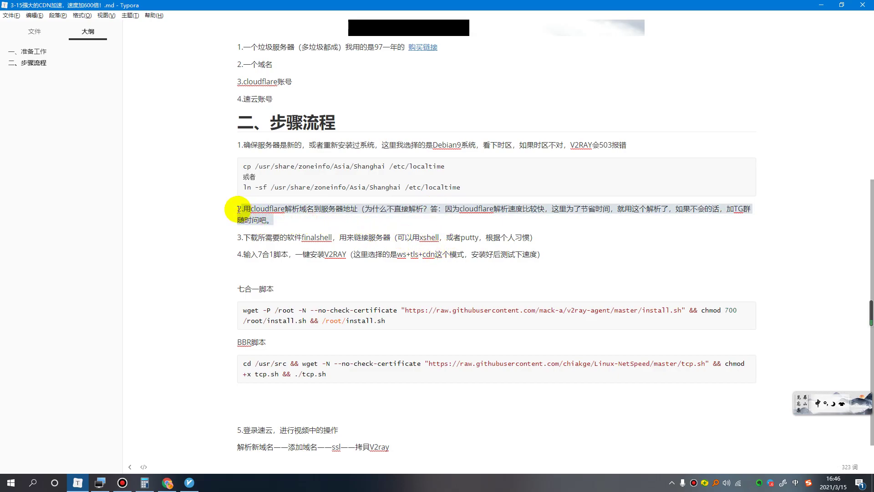
drag(363, 210, 569, 225)
click(569, 226)
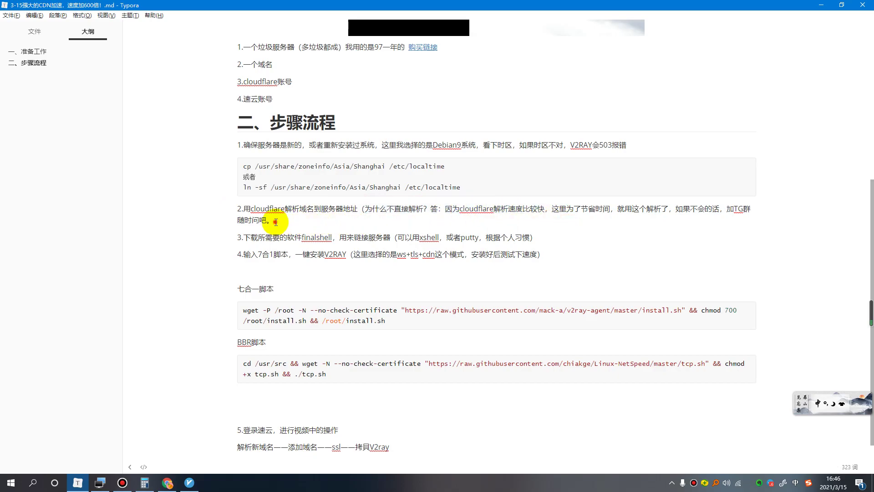
shift+click(239, 209)
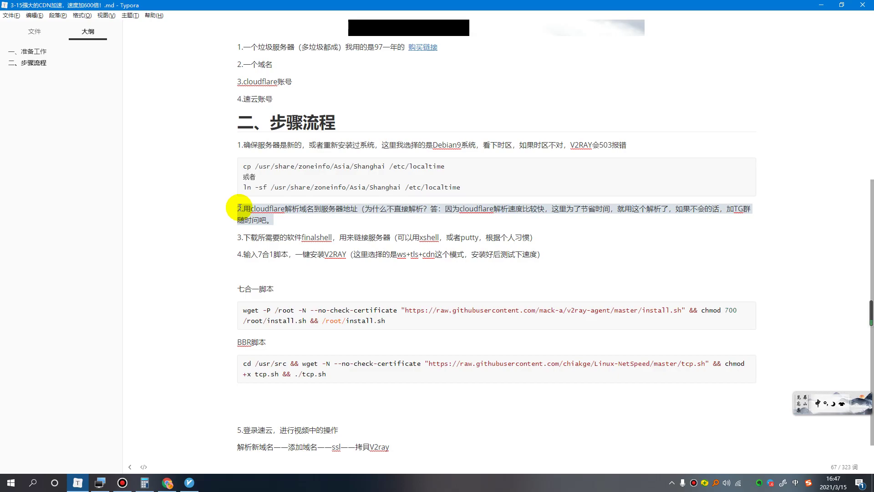
click(267, 221)
shift+click(233, 207)
Go to the Cloudflare website in a new Chrome tab.
click(190, 427)
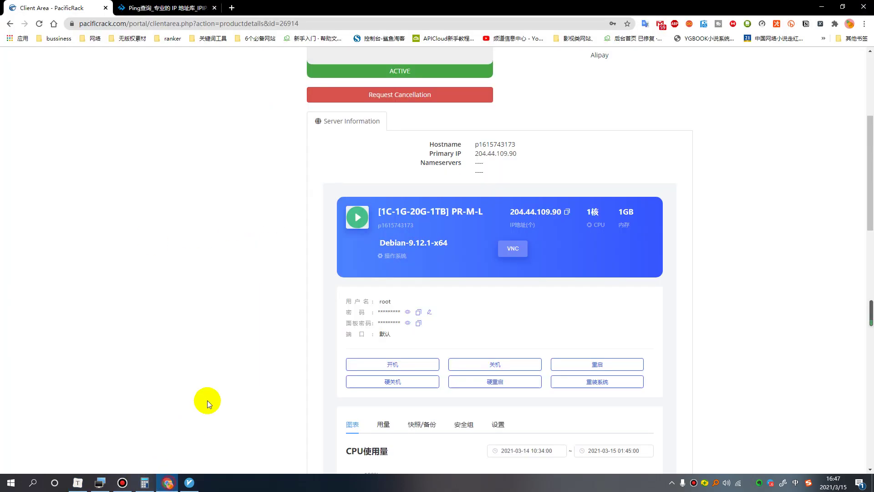
click(232, 8)
click(307, 21)
text(cloud)
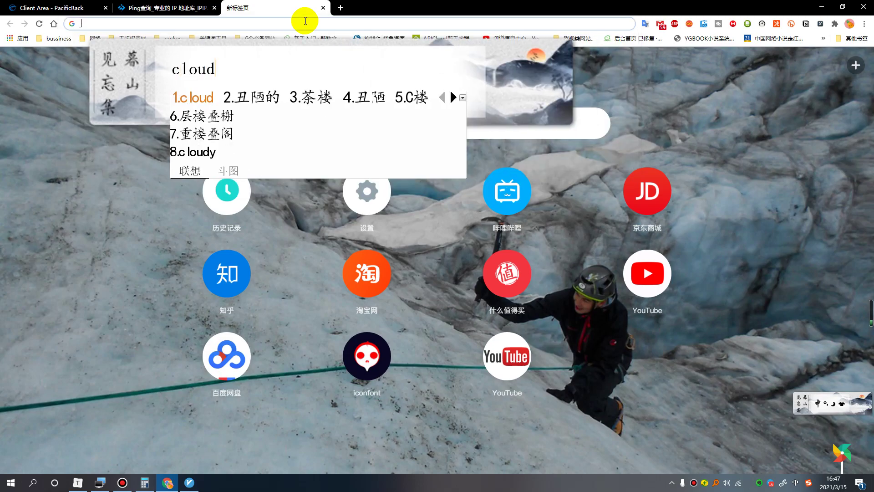
text(f)
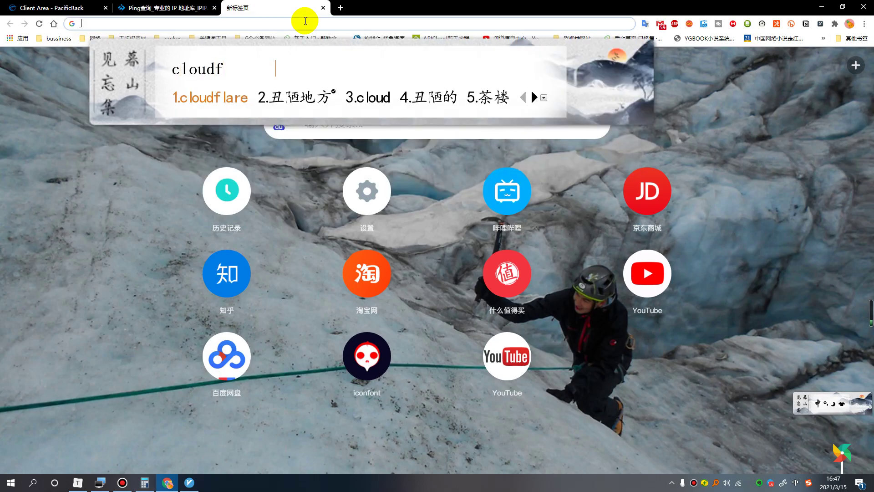
key(space)
key(Return)
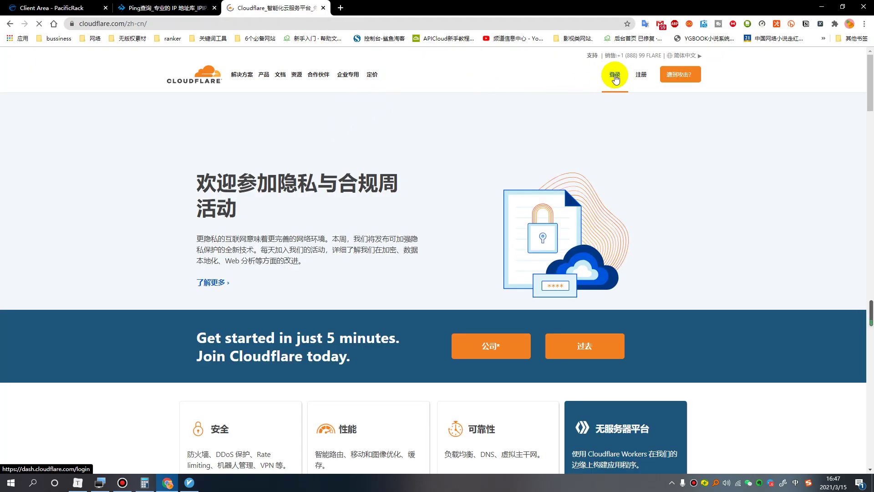
Log in to Cloudflare with the account e-mail and password.
click(615, 78)
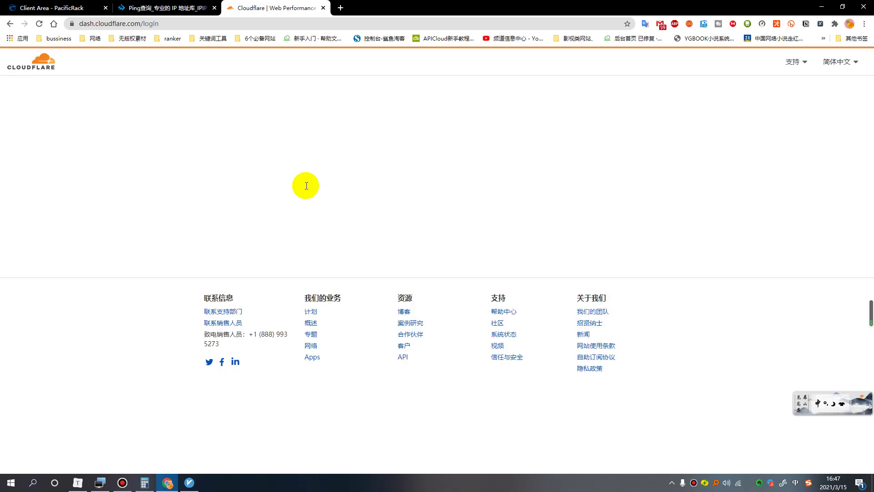
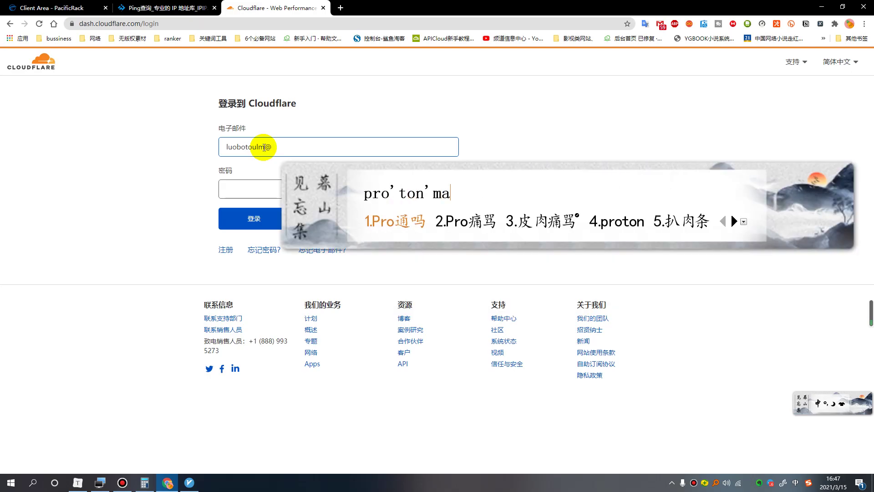
key(Return)
key(Tab)
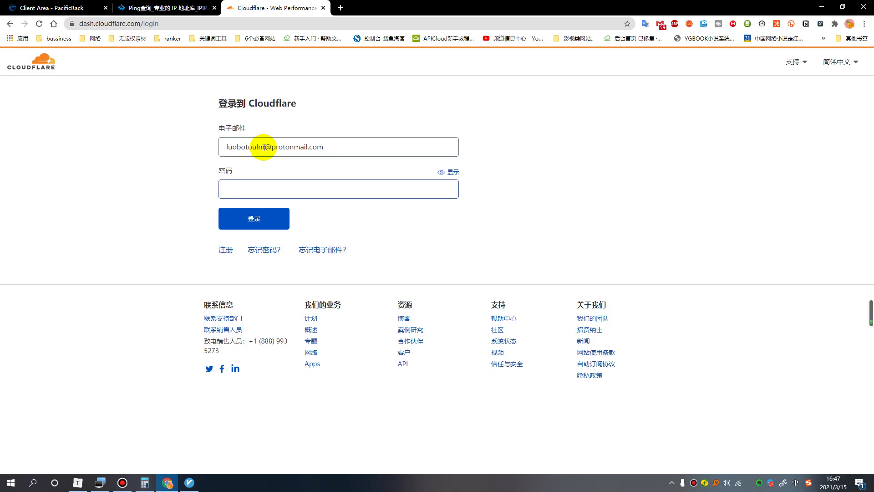
text(••••••)
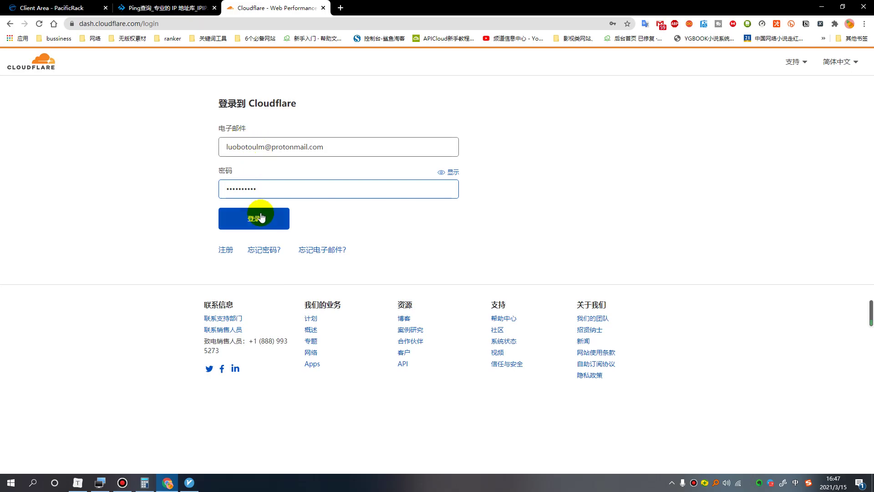
click(254, 218)
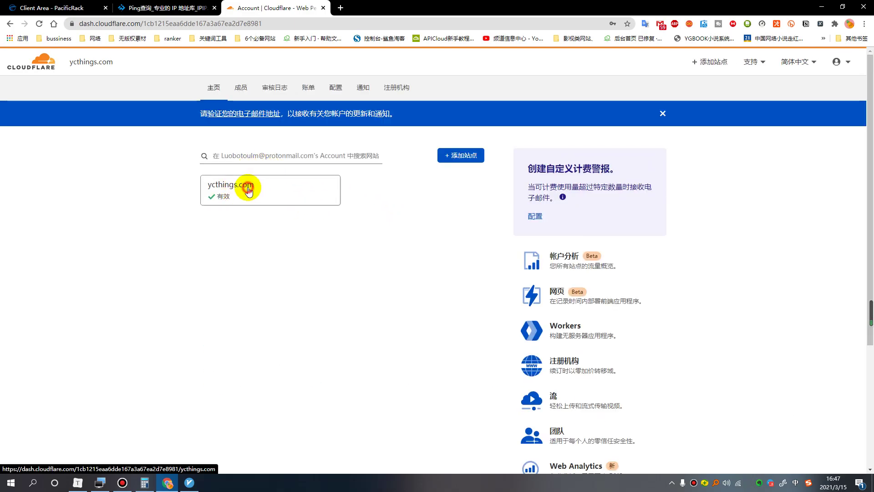
Open the ycthings.com DNS settings and start a new record, keeping type A.
click(253, 192)
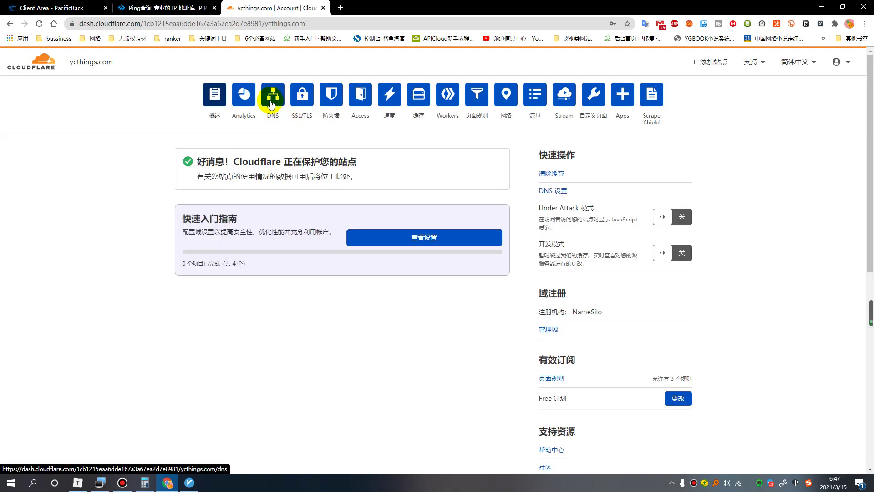
click(278, 100)
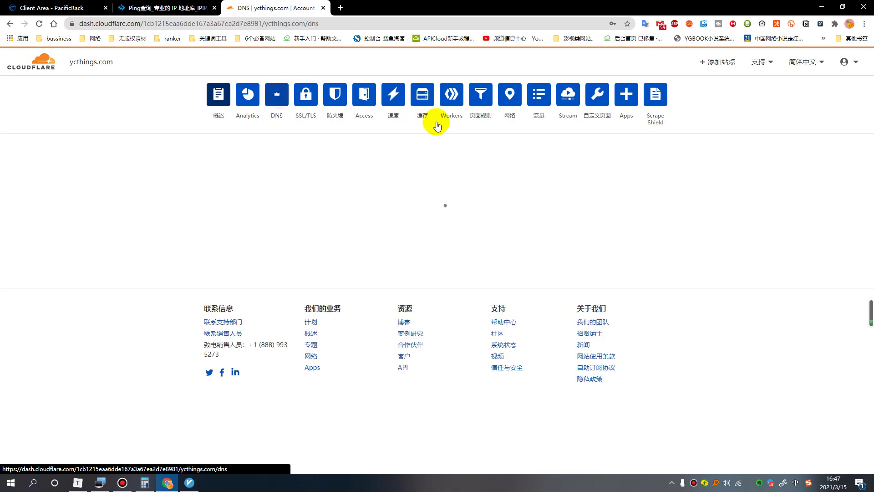
scroll(323, 272, down, 2)
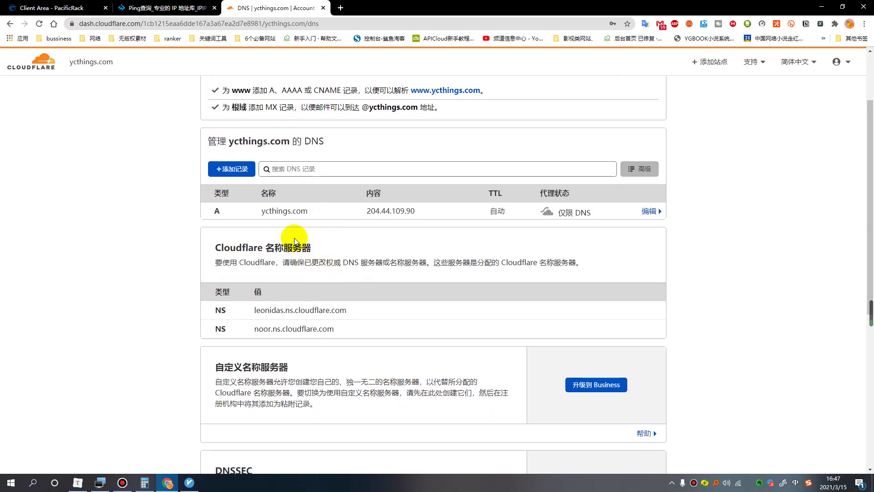
click(234, 168)
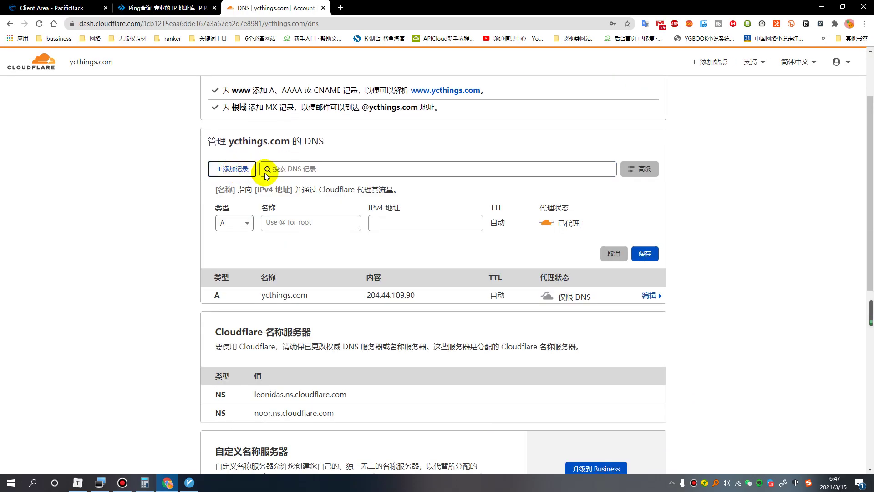
click(248, 227)
click(248, 226)
Save record V2 with IPv4 204.44.109.90, copied from the existing record, as DNS only.
click(306, 224)
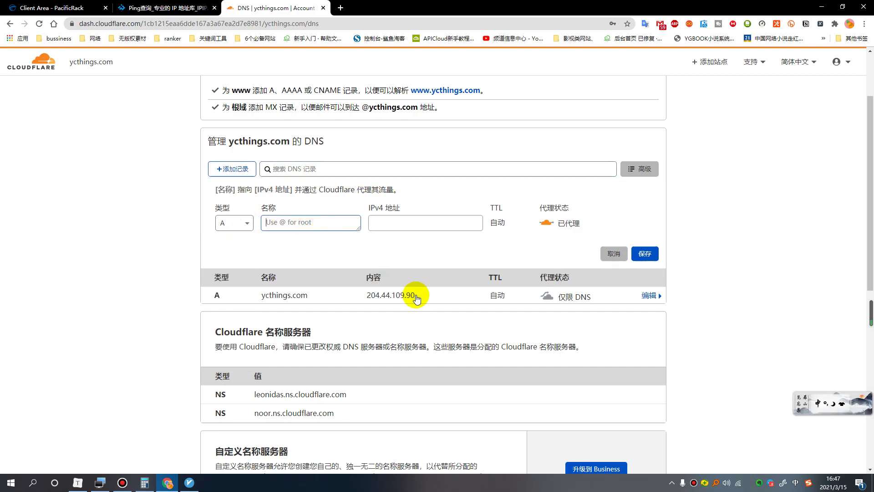
drag(416, 295, 367, 295)
key(ctrl+c)
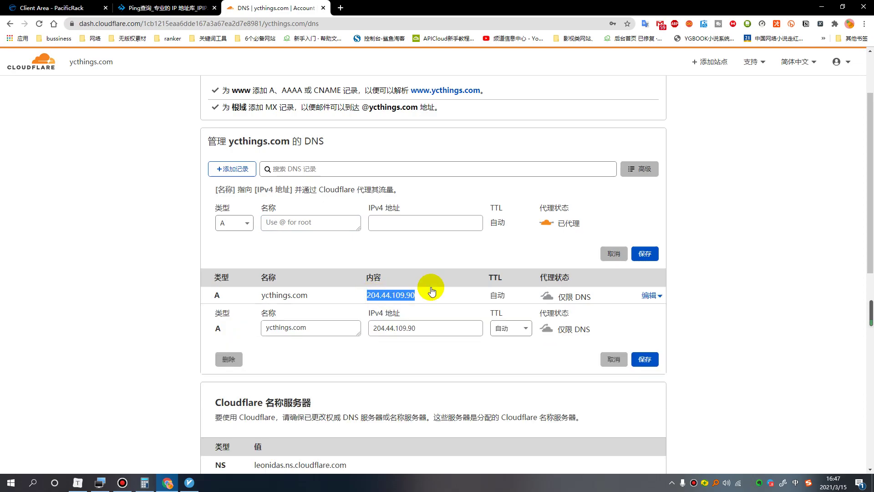
click(396, 222)
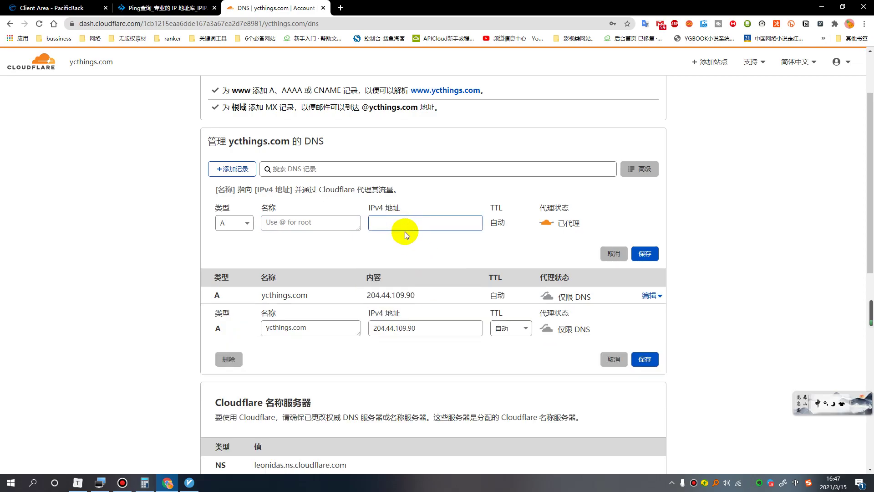
key(ctrl+v)
click(292, 224)
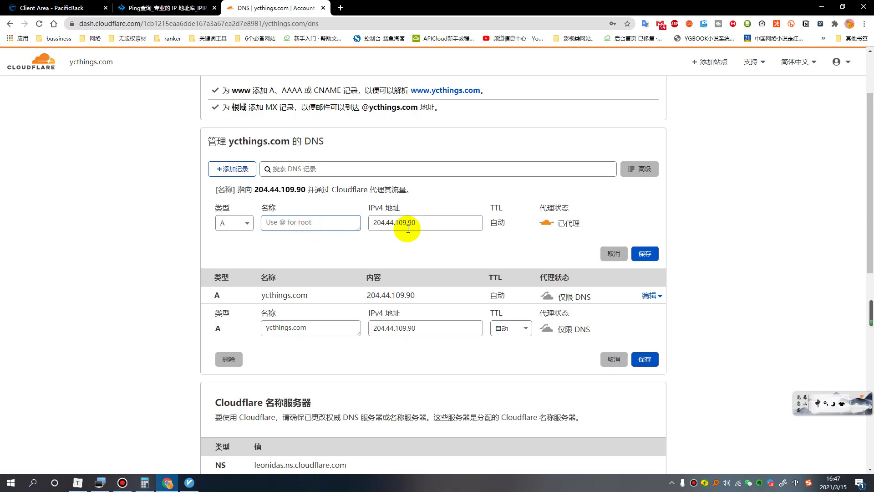
text(V2)
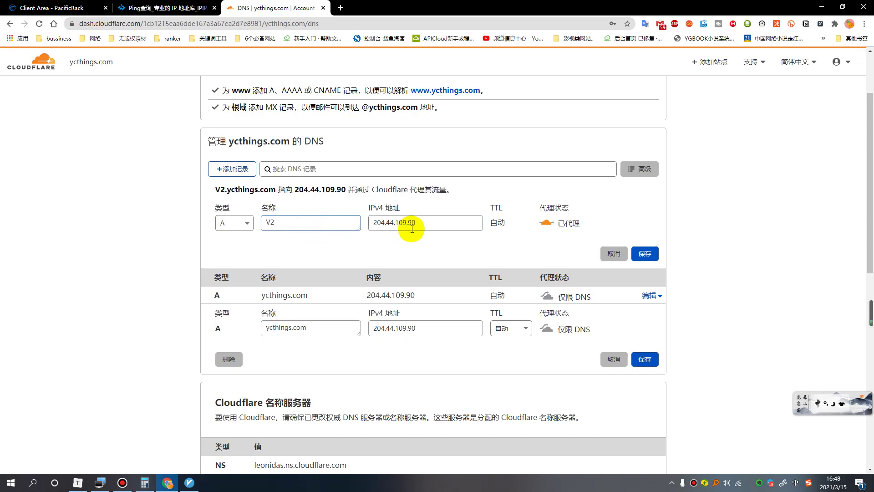
click(546, 223)
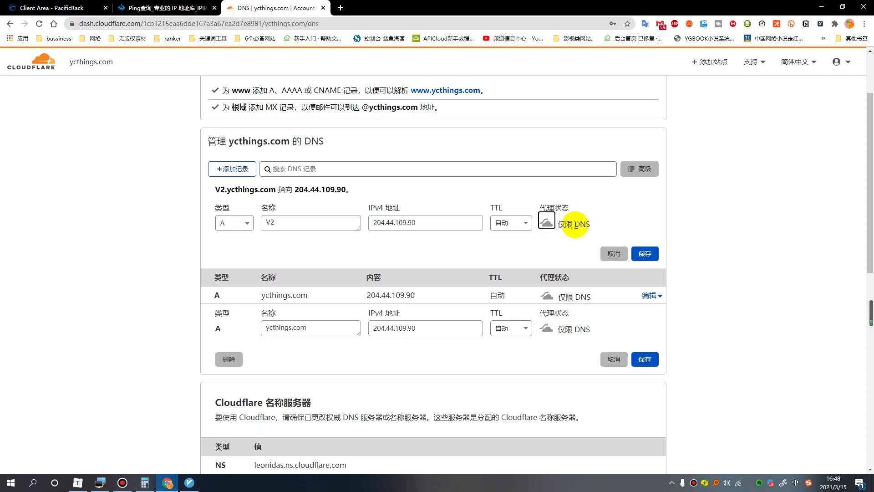
click(647, 254)
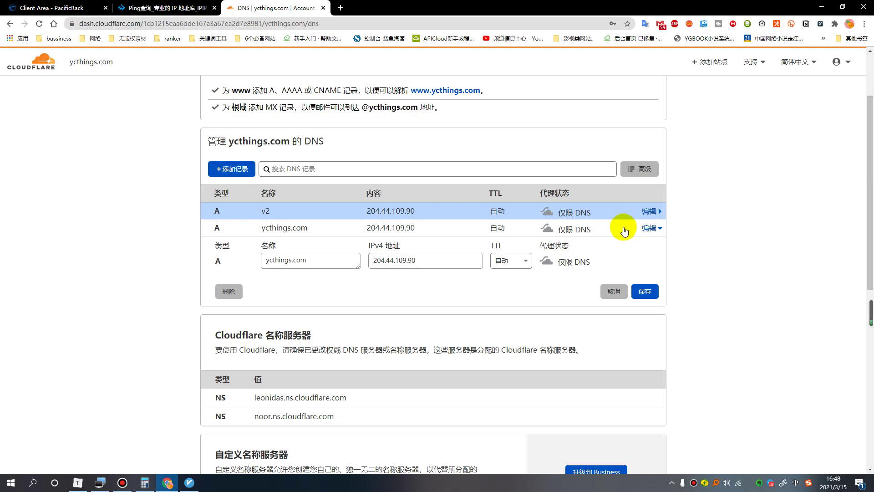
Close the record editor and briefly inspect the new v2 record's details.
click(646, 292)
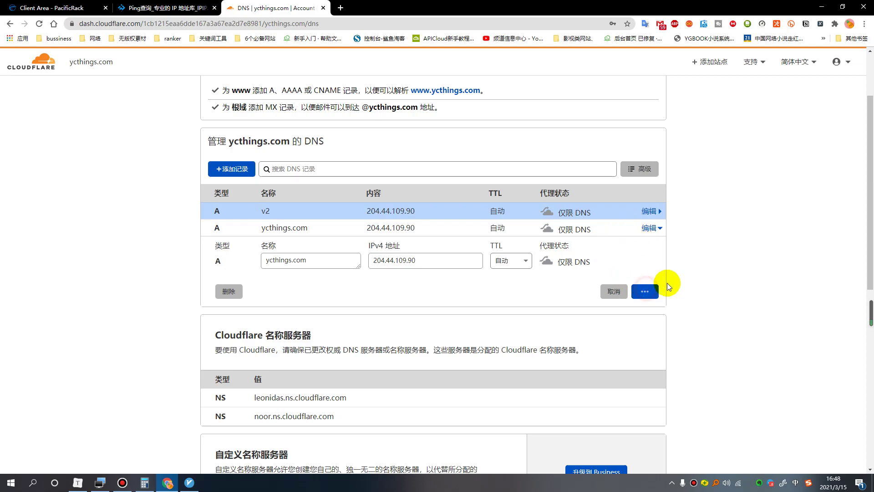
click(272, 215)
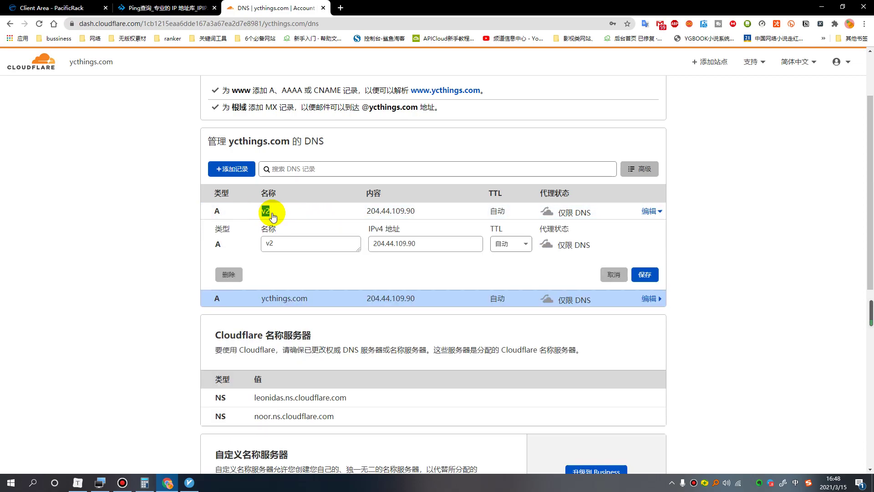
click(291, 213)
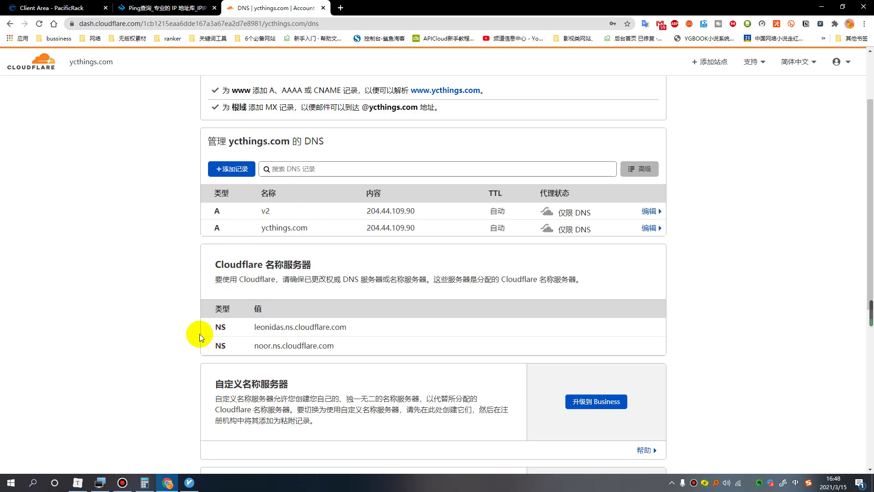
Ping v2.ycthings.com from a new Command Prompt and confirm it resolves to 204.44.109.90.
key(super+r)
text(cmd)
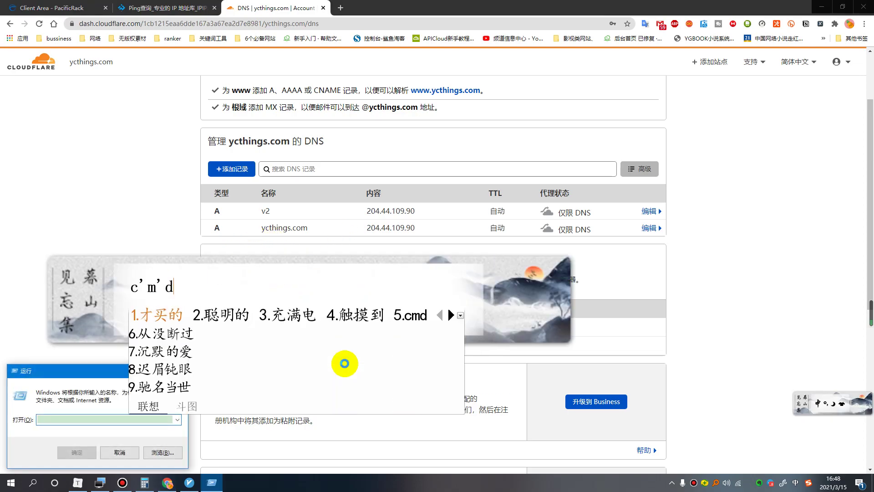
key(Return)
key(Return)
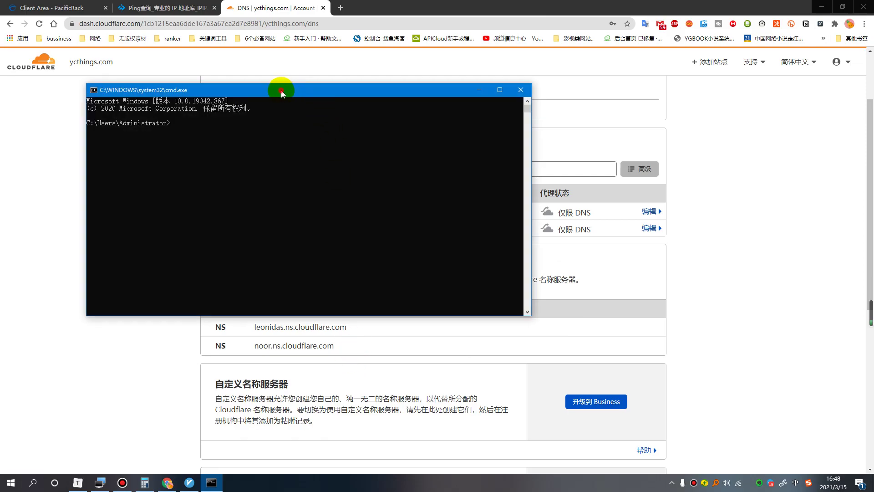
drag(281, 91, 498, 86)
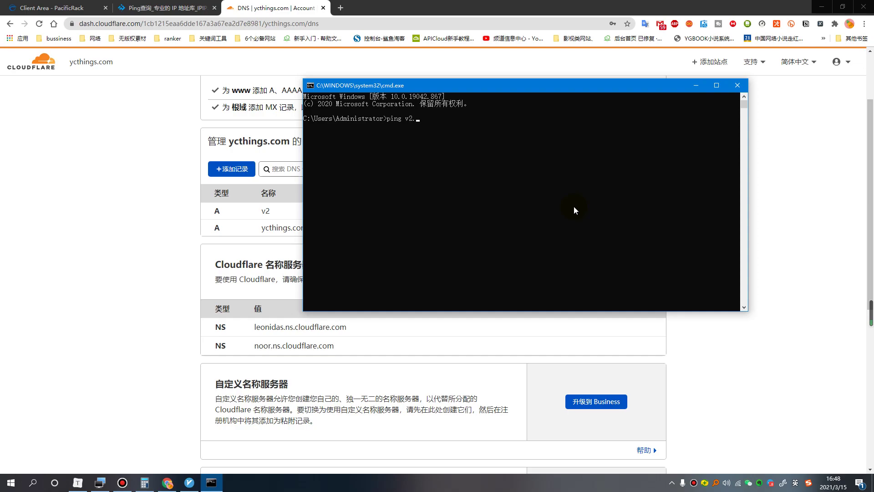
text(ycthings.com)
key(Return)
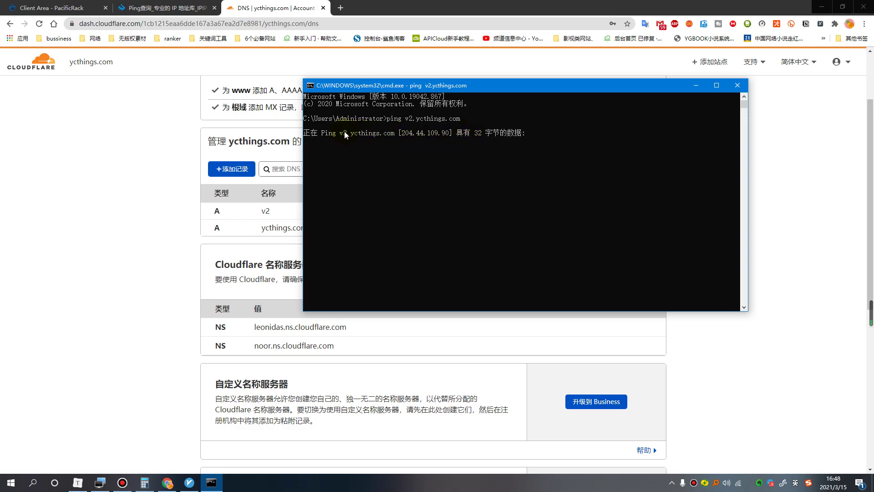
drag(322, 134, 526, 136)
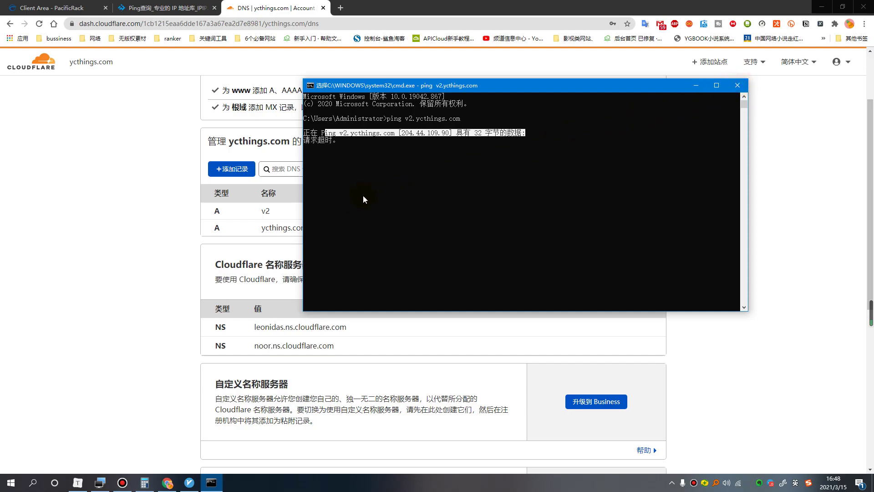
Save a new A record V3 with pasted IPv4 204.44.109.90, set to DNS only.
click(132, 224)
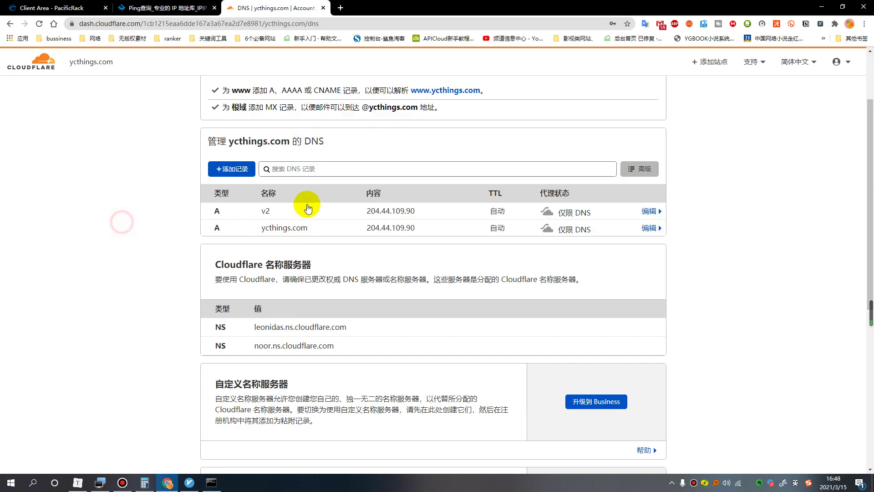
click(231, 169)
click(298, 222)
text(V3)
click(369, 223)
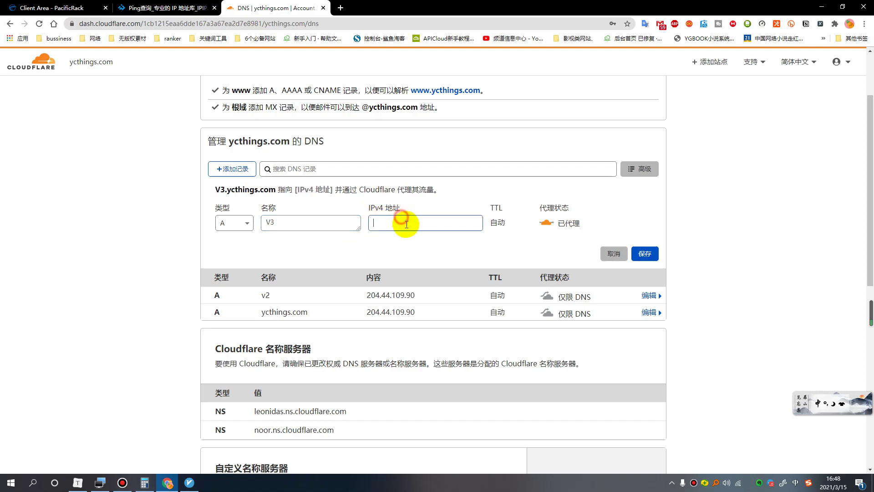
text(204.44.109.90)
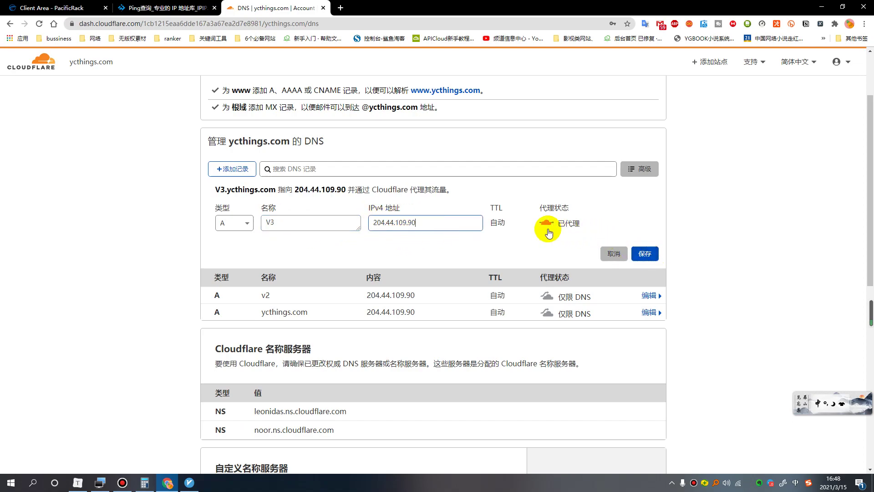
click(547, 223)
click(644, 253)
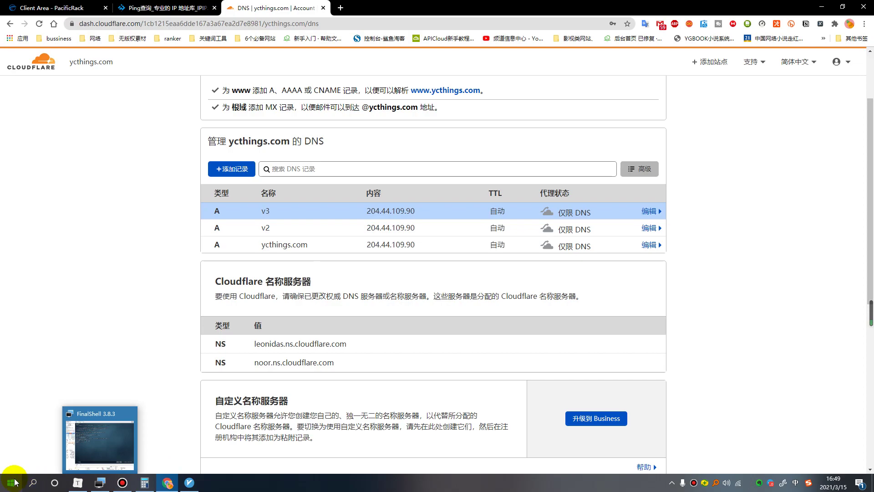
Ping v3.ycthings.com from Command Prompt, confirm replies from 204.44.109.90, then return to Cloudflare.
key(super+r)
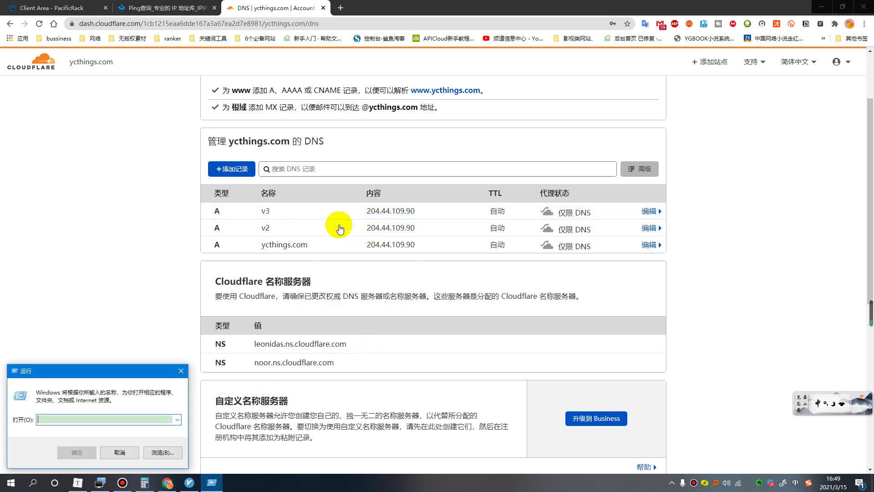
text(cmd)
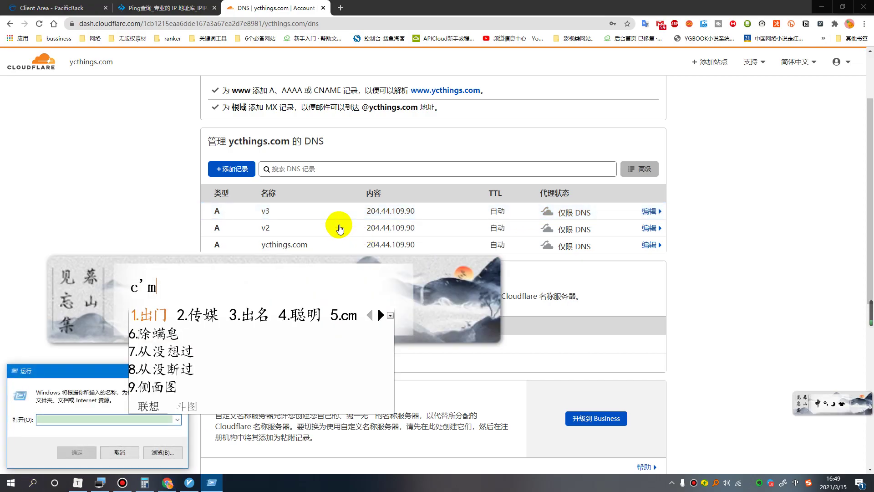
key(Return)
key(Return)
key(shift)
text(ping v3.)
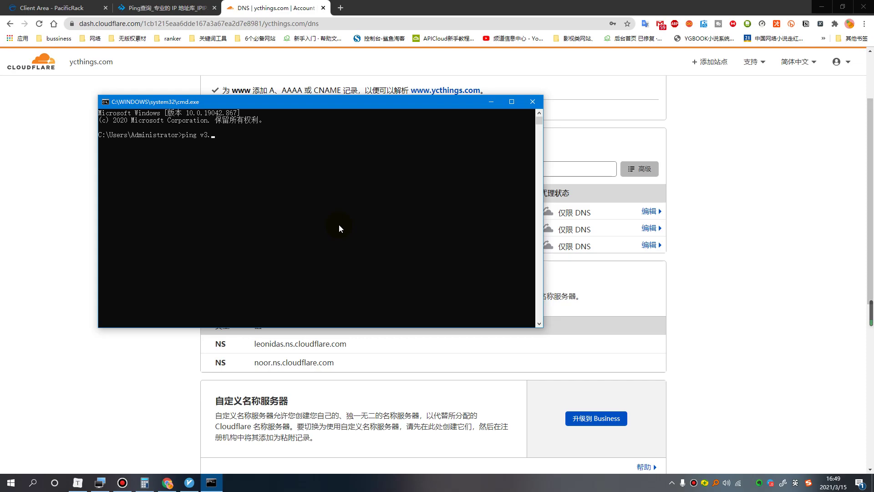
text(ycthings.com)
key(Return)
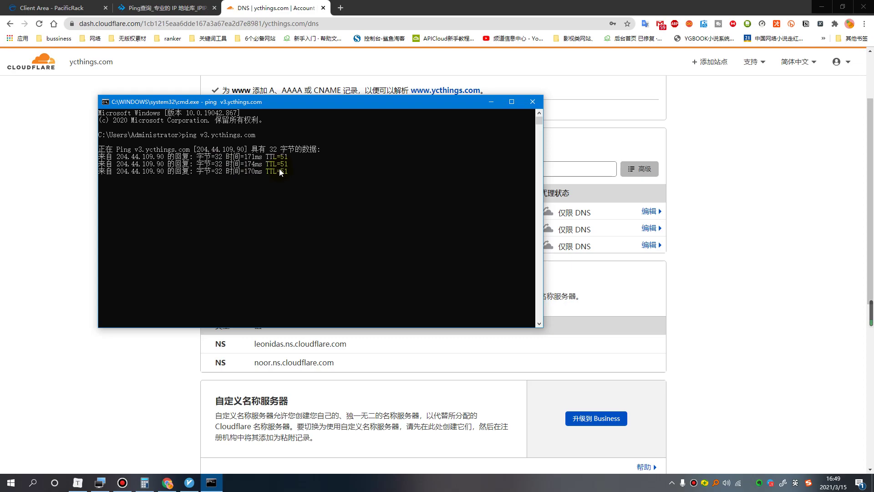
drag(266, 202, 101, 153)
right_click(359, 196)
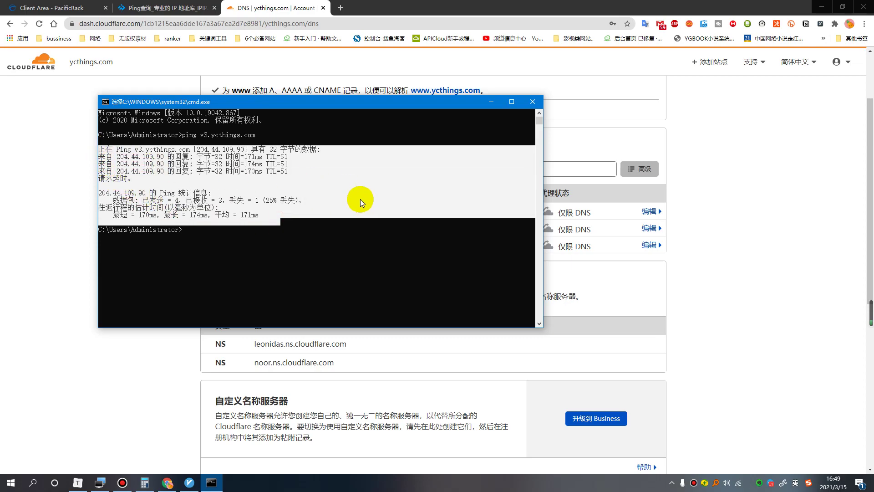
click(737, 273)
click(559, 227)
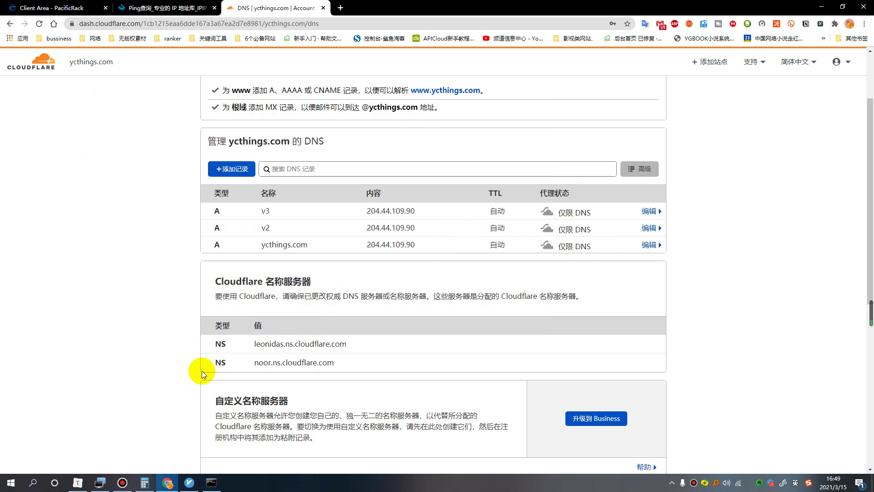
Bring up the Typora notes and highlight step 3 about downloading finalshell.
click(80, 484)
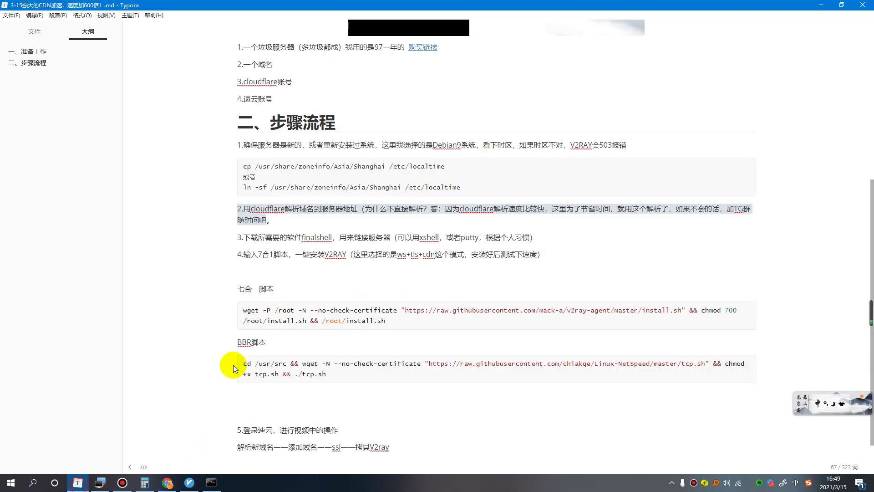
click(252, 236)
drag(245, 238, 486, 237)
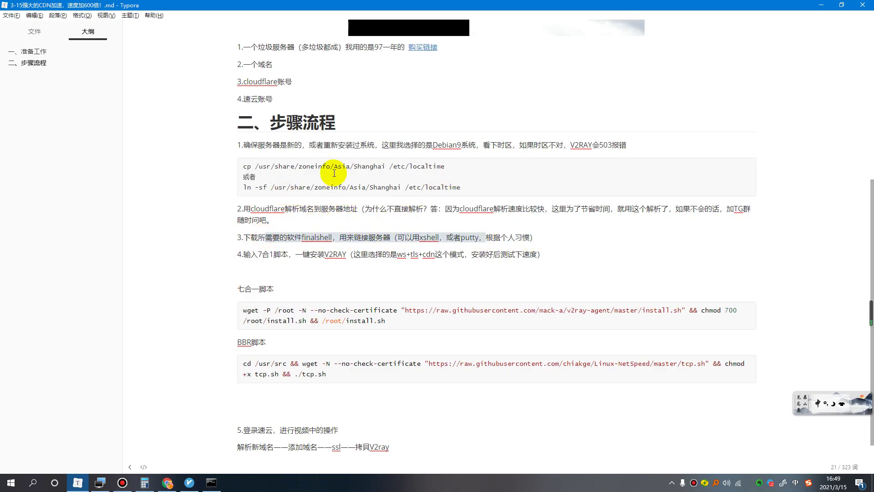
click(365, 240)
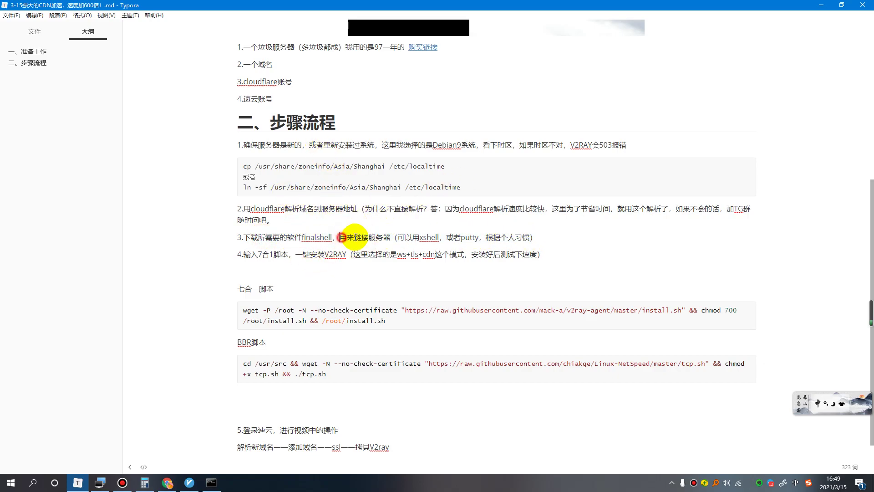
Highlight steps 3 and 4 of the notes, down to the wget install command.
drag(340, 238, 537, 237)
drag(243, 254, 549, 251)
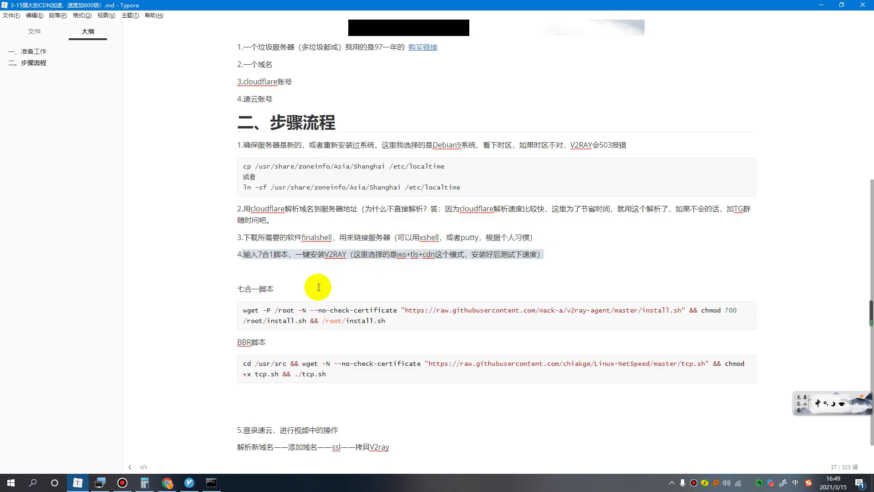
drag(386, 321, 278, 314)
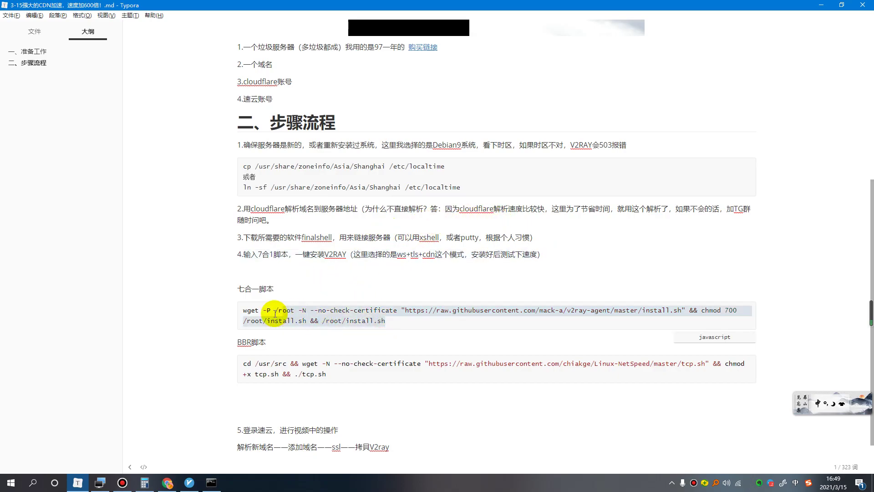
click(610, 319)
Copy the whole wget seven-in-one install command line, then return to Chrome.
triple_click(385, 321)
click(384, 321)
triple_click(382, 321)
click(381, 321)
triple_click(382, 321)
right_click(347, 310)
click(371, 317)
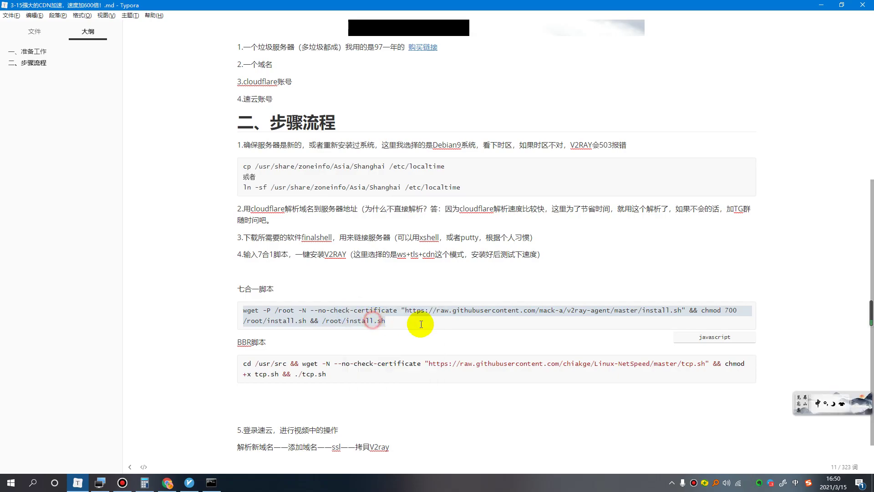
click(168, 483)
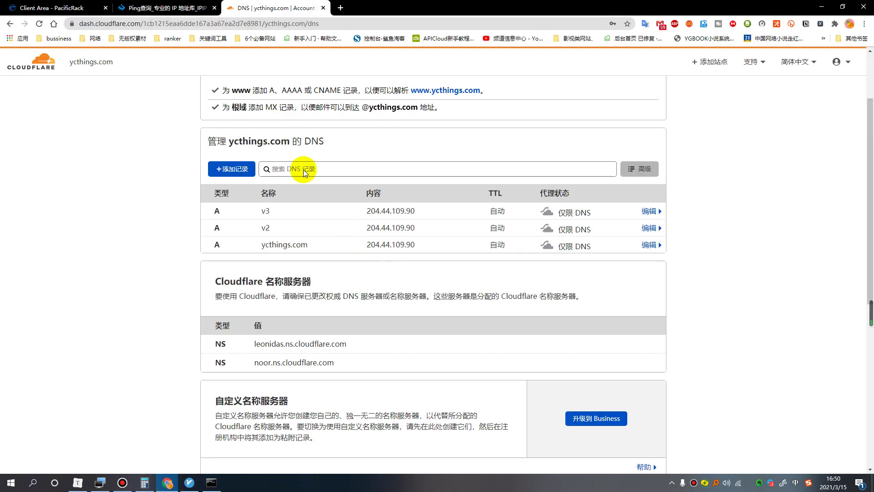
Paste and run the wget install script, choosing 1 (install) and then 1 (Xray-core).
click(100, 483)
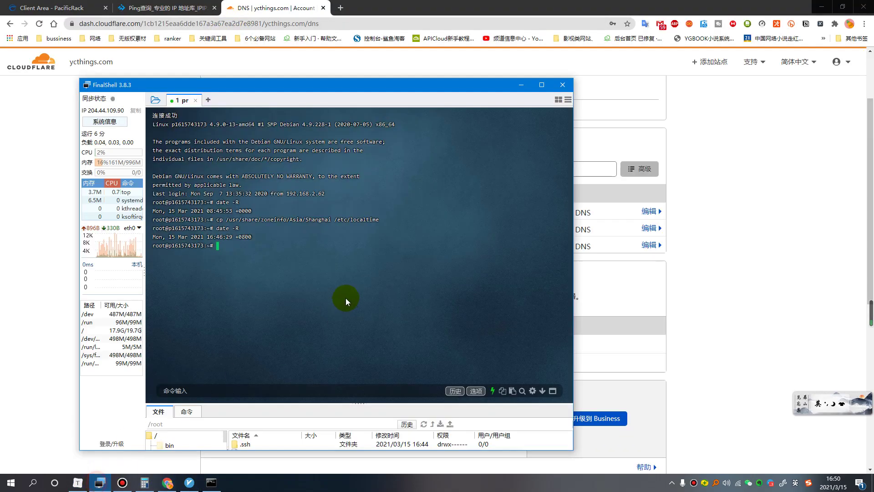
right_click(223, 249)
click(233, 264)
key(Return)
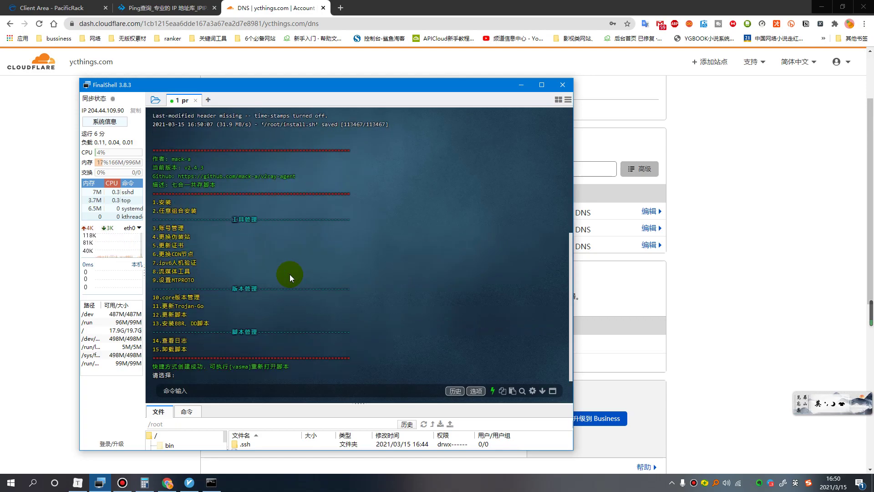
text(1)
key(Return)
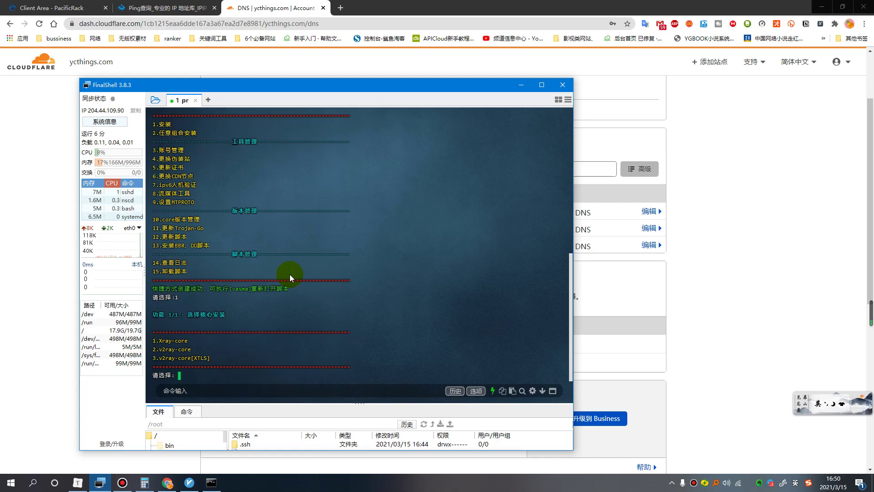
text(1)
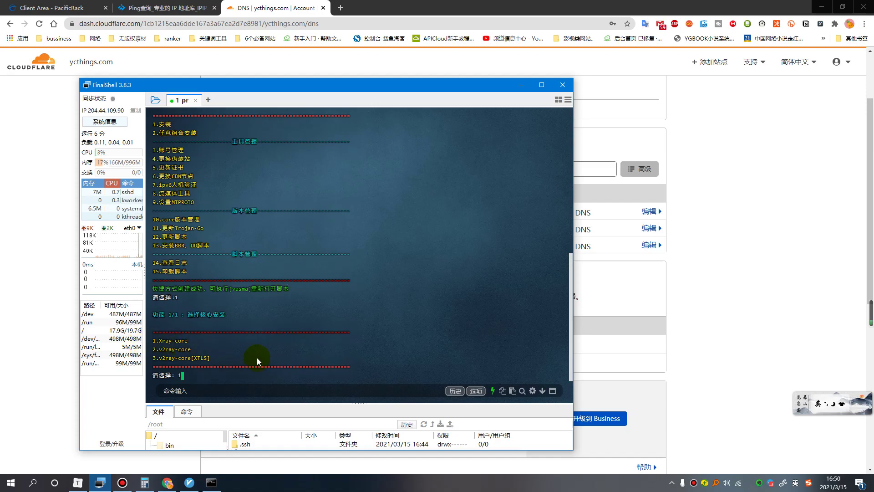
key(Return)
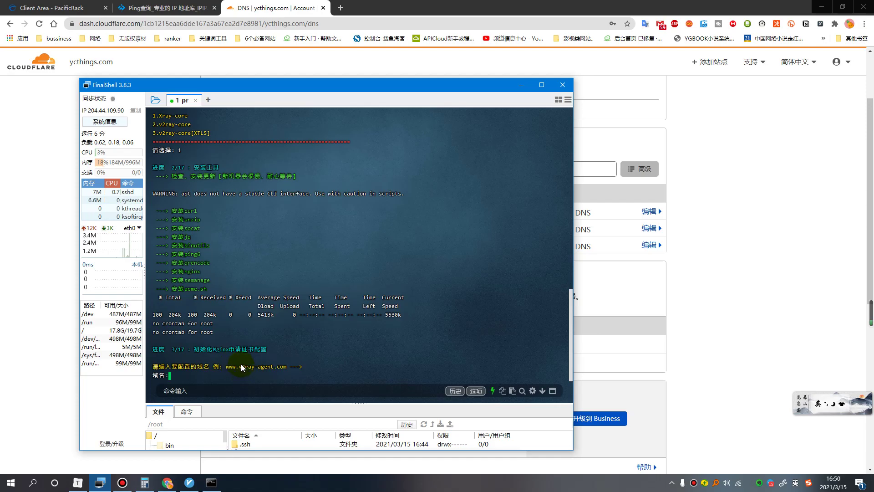
Enter domain v3.ycthings.com, confirm the IP, accept a random path, and answer y to DNS resolution.
text(3)
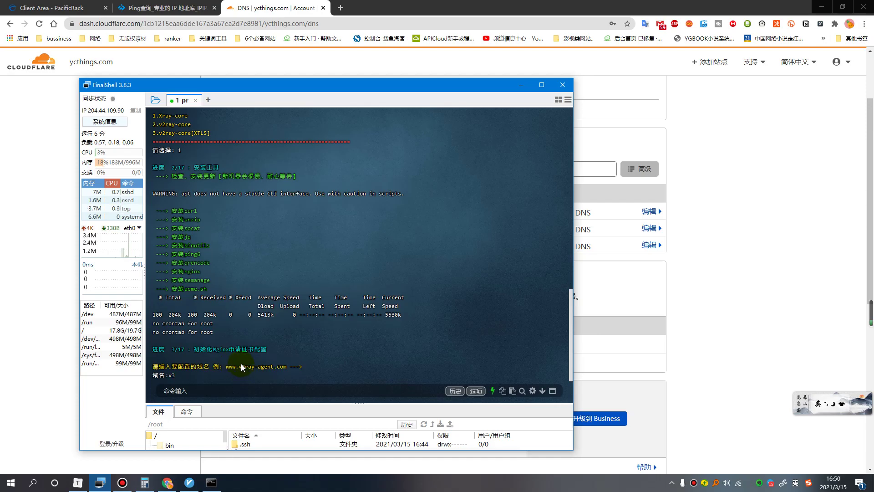
text(.ycthings.com)
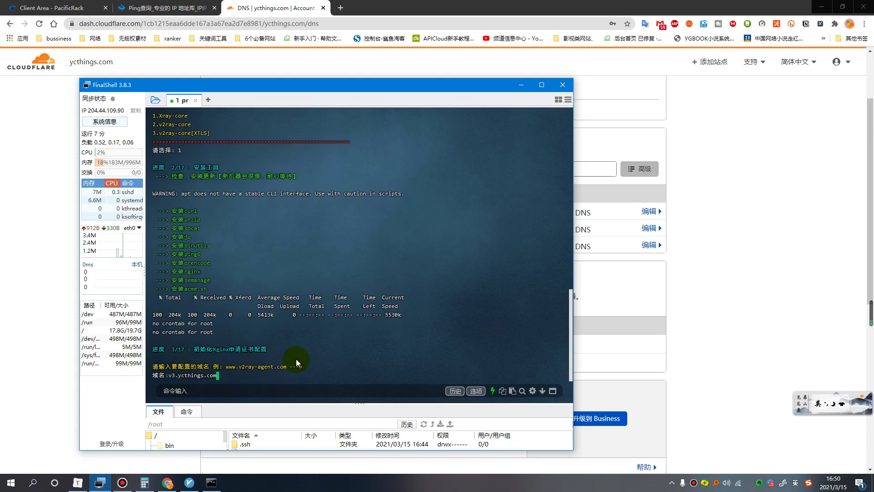
key(Return)
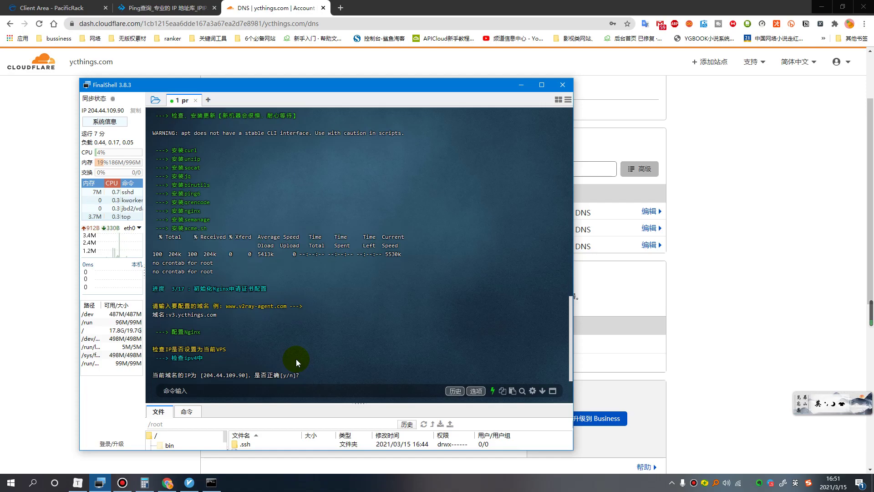
key(Return)
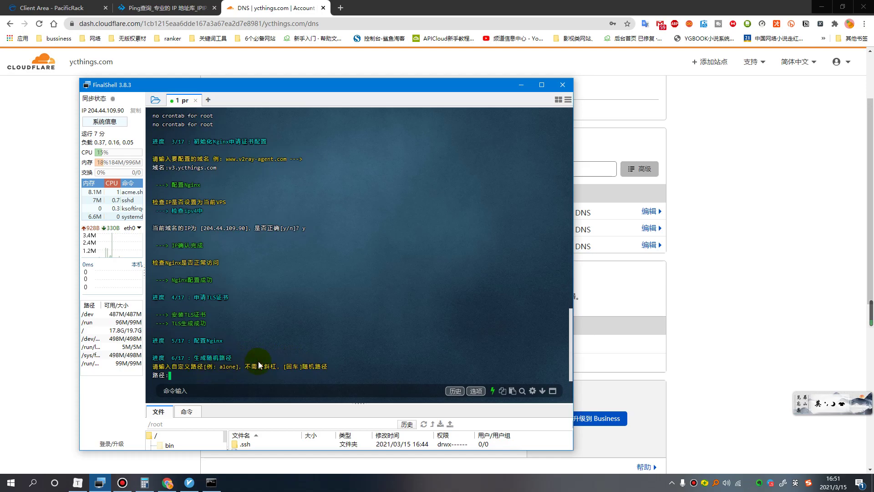
key(Return)
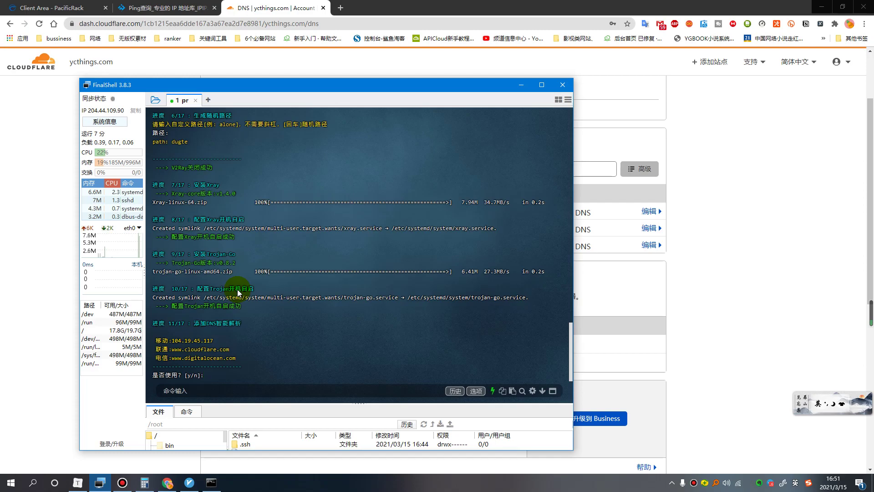
text(y)
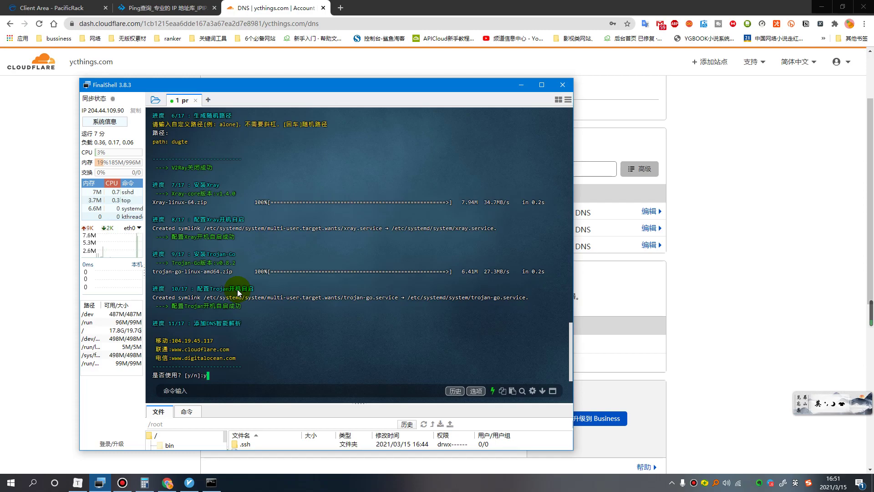
key(Return)
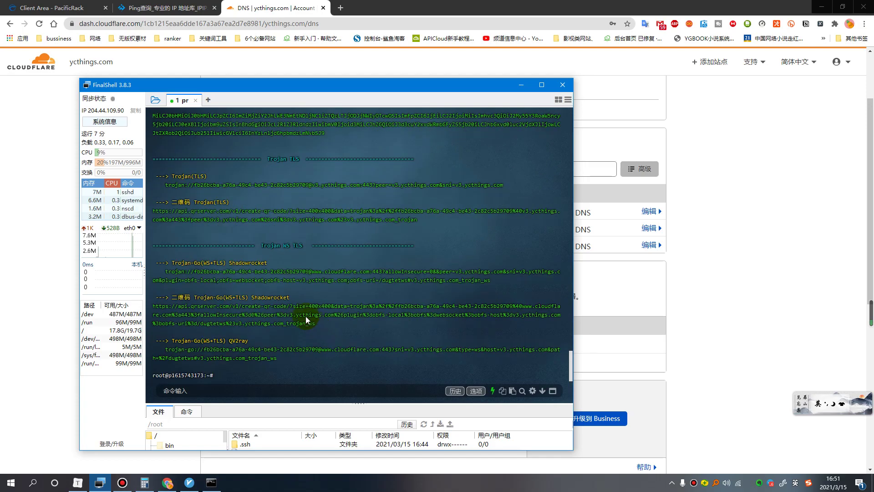
Scroll the install output up to the VMess WS TLS CDN section.
scroll(315, 261, up, 2)
scroll(316, 261, down, 2)
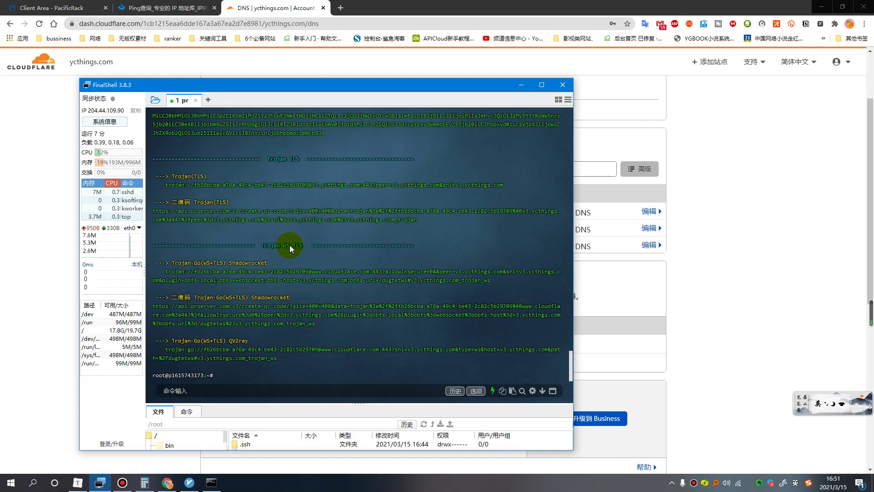
scroll(313, 266, up, 3)
scroll(297, 237, up, 4)
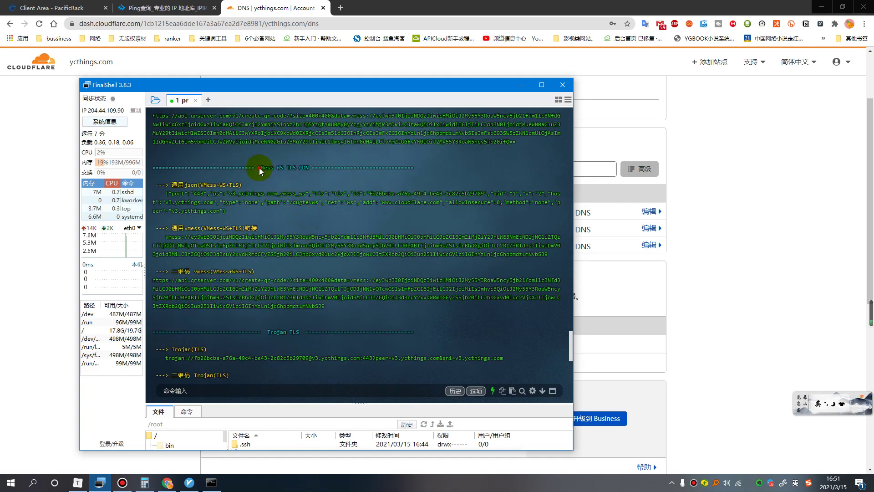
drag(300, 167, 309, 168)
click(269, 169)
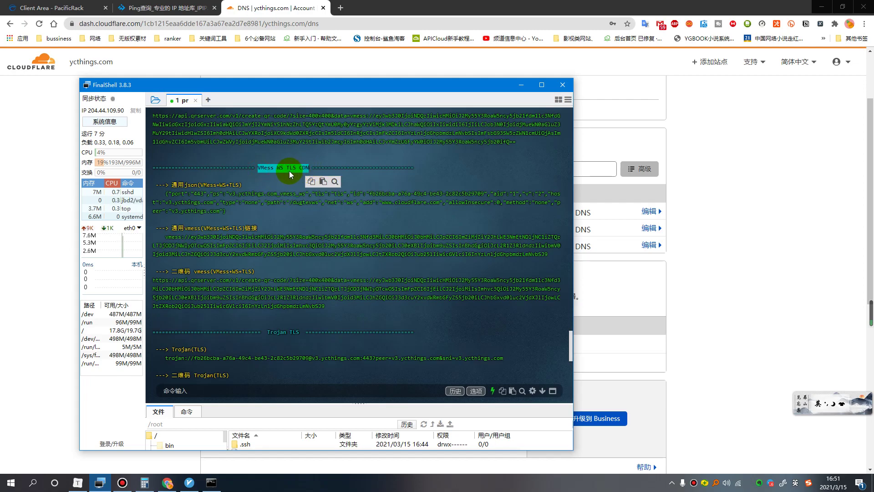
click(288, 170)
drag(311, 167, 253, 167)
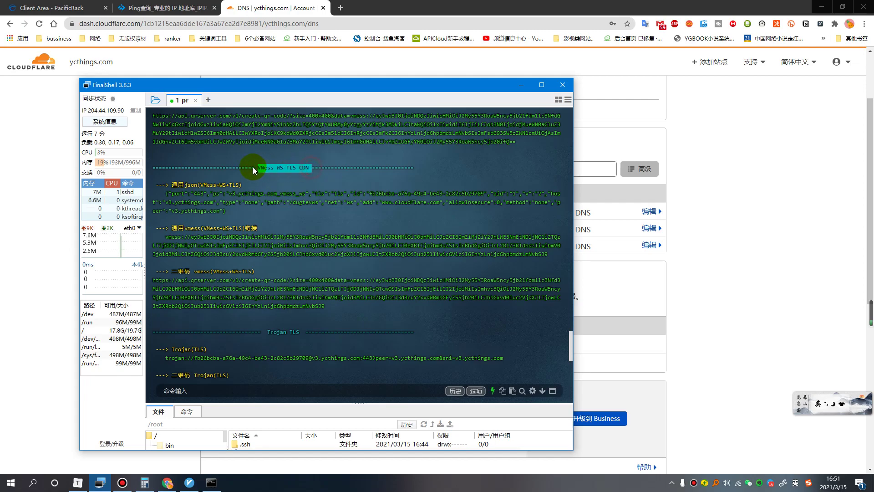
click(275, 224)
Select and copy the full vmess:// share link.
drag(165, 236, 308, 247)
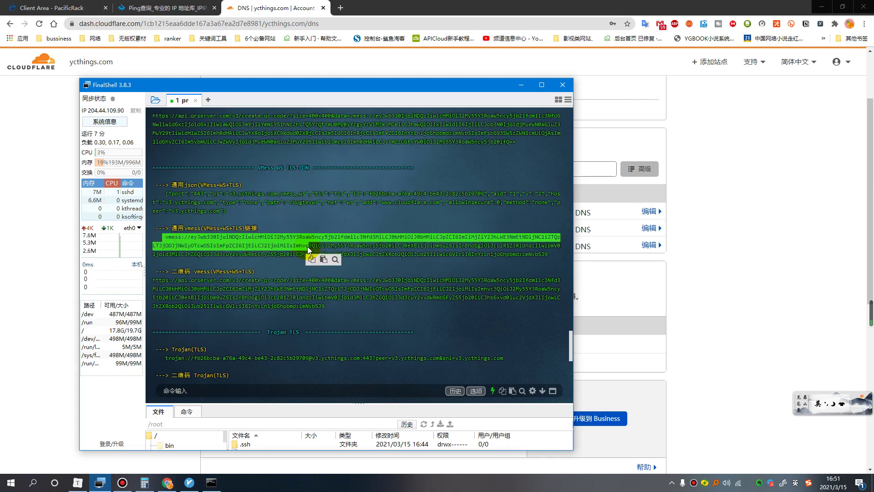
click(539, 255)
drag(548, 254, 167, 237)
right_click(168, 237)
click(211, 245)
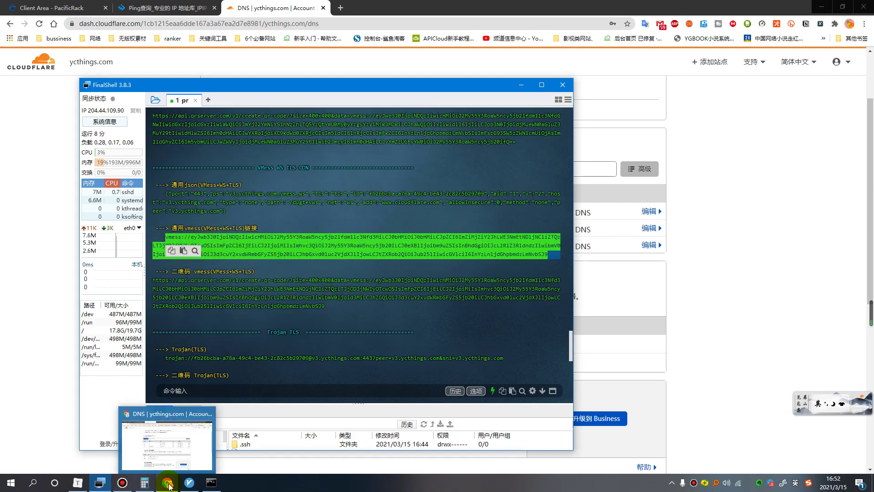
Remove both failing old servers, showing 0%, from the v2rayN server list.
click(190, 482)
click(278, 182)
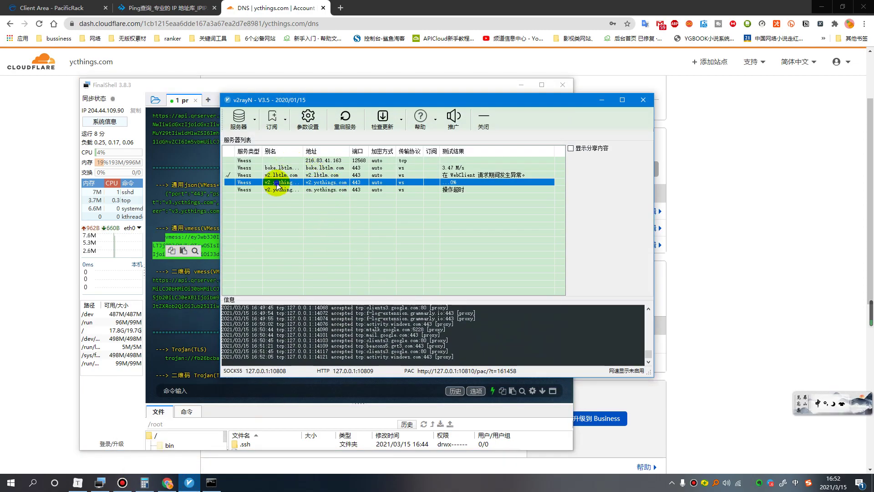
right_click(277, 183)
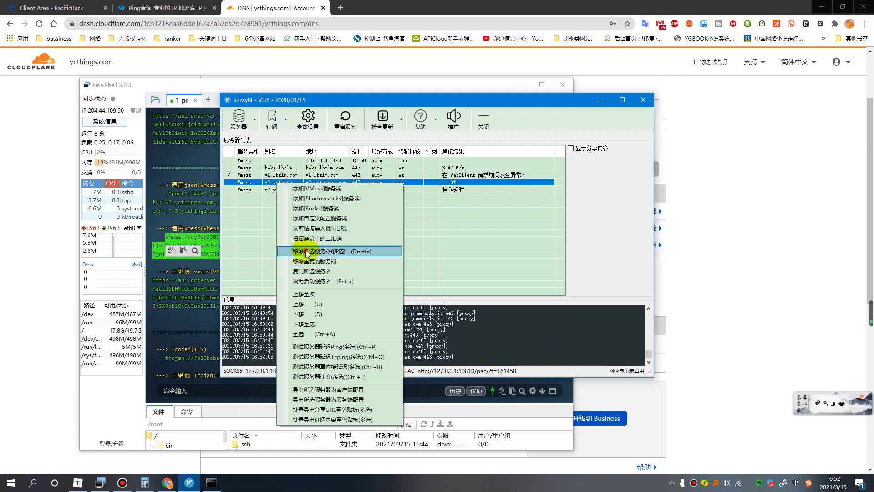
click(306, 252)
click(409, 272)
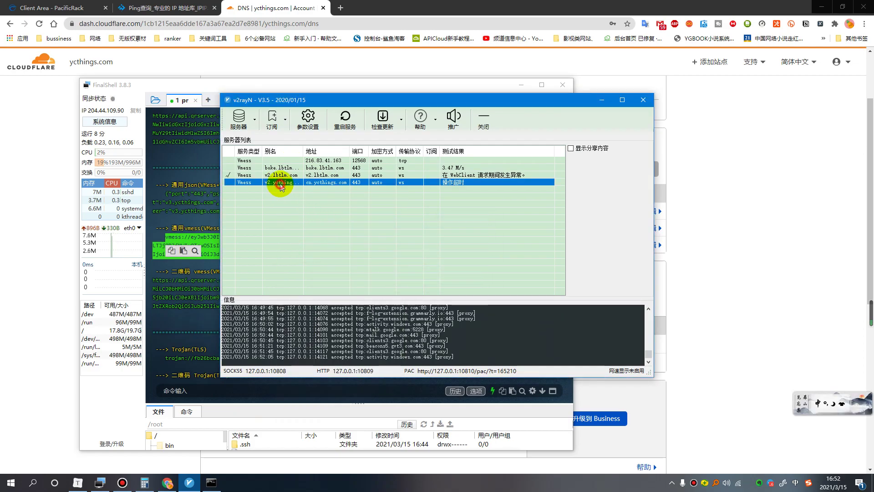
right_click(281, 187)
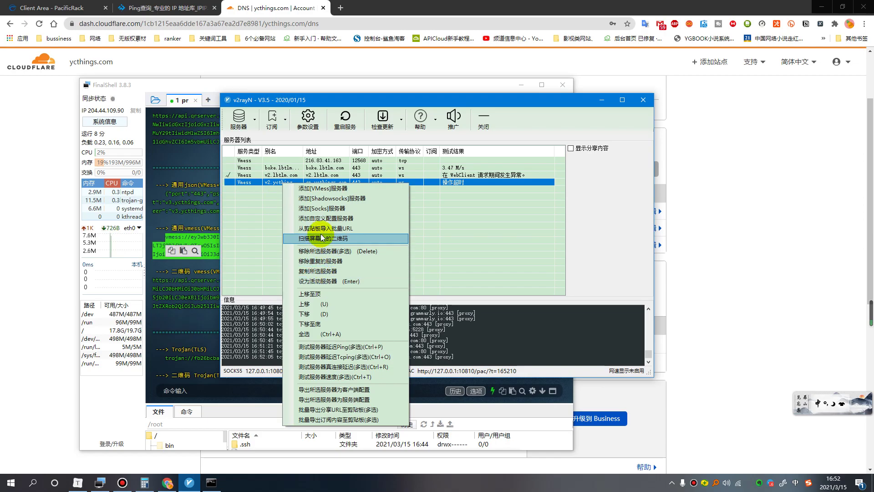
click(321, 251)
click(423, 273)
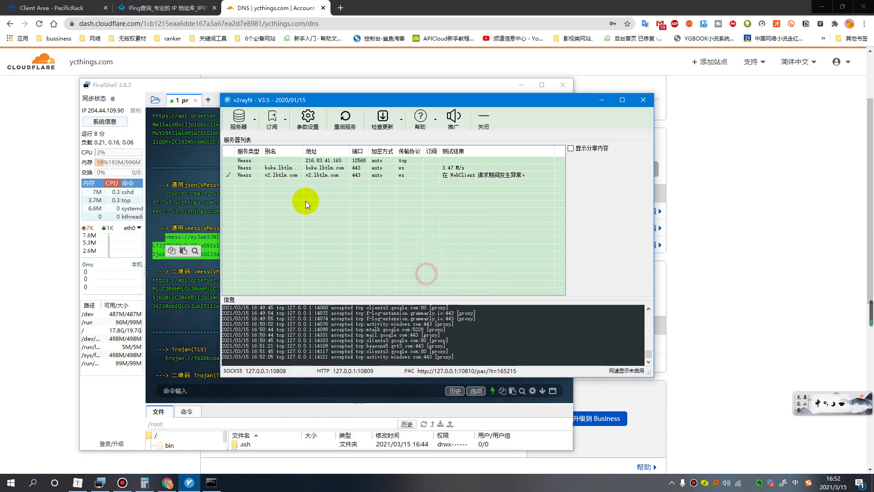
Import the copied V3 server link from clipboard and copy its v3.ycthings.com host value.
click(239, 119)
click(273, 178)
click(454, 272)
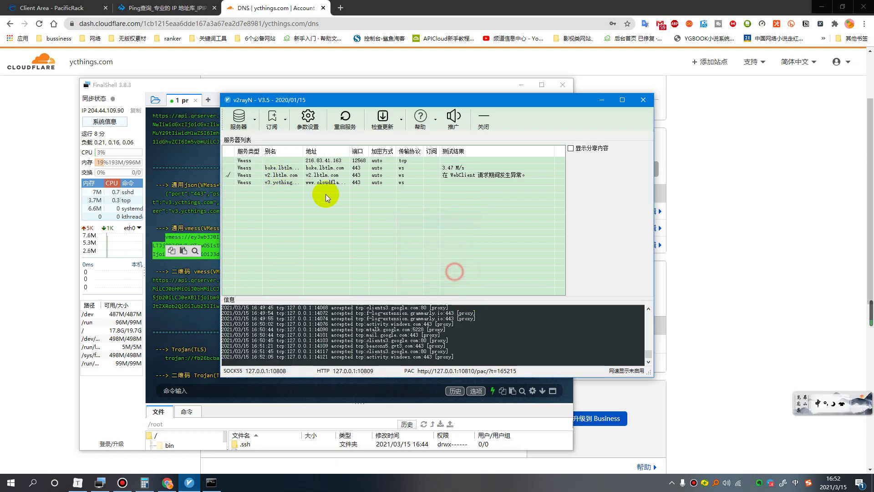
double_click(287, 182)
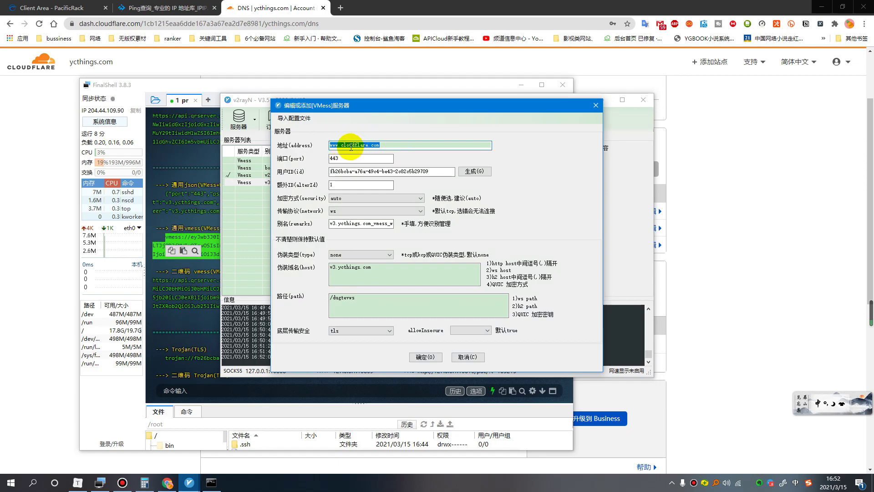
double_click(370, 268)
right_click(348, 270)
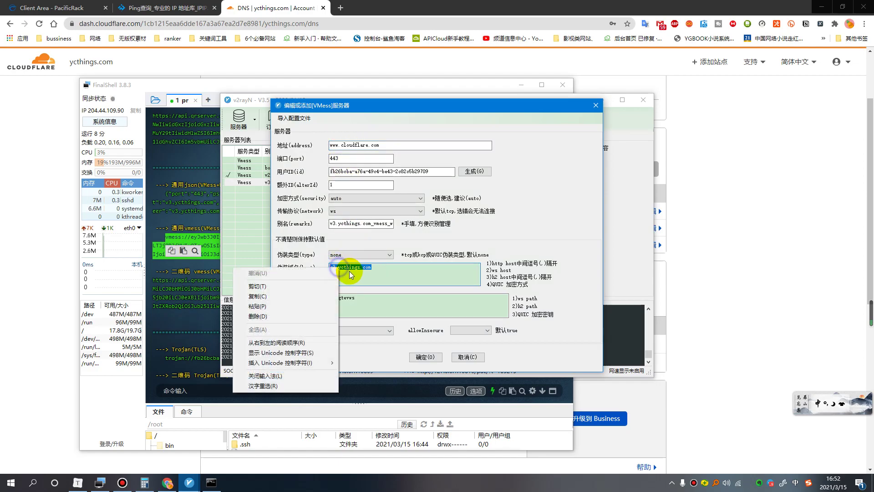
click(289, 295)
double_click(343, 145)
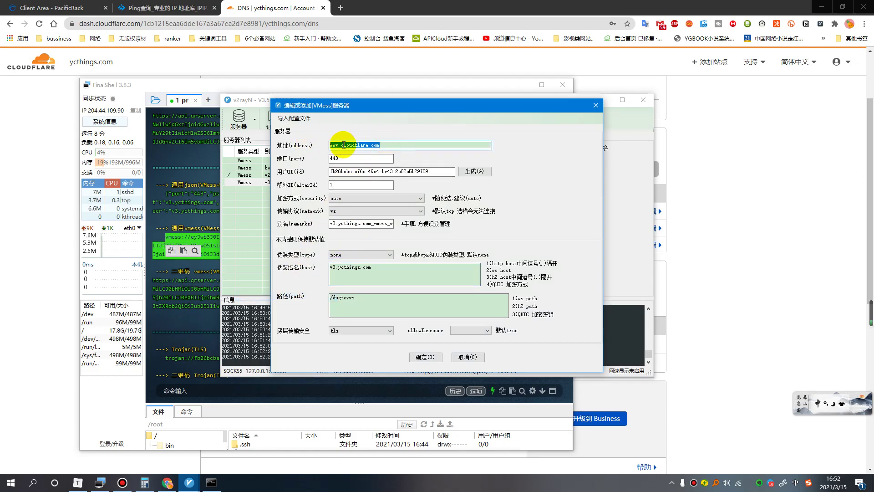
right_click(344, 145)
click(297, 179)
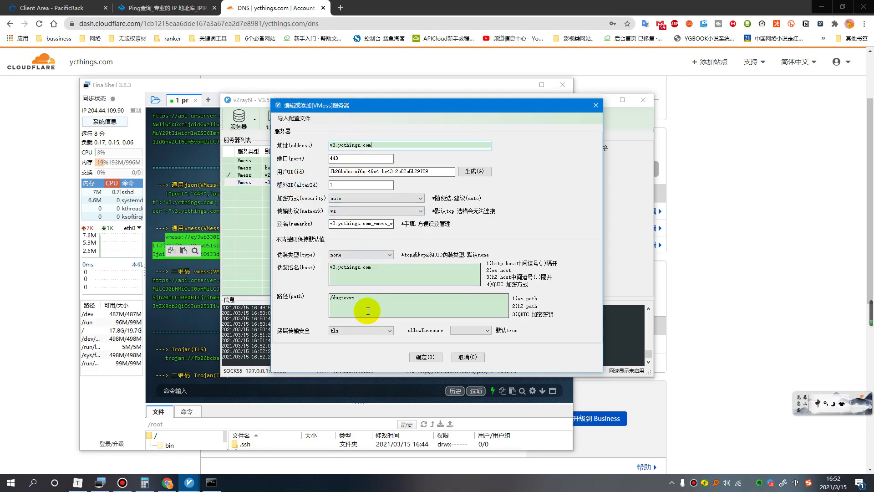
click(425, 357)
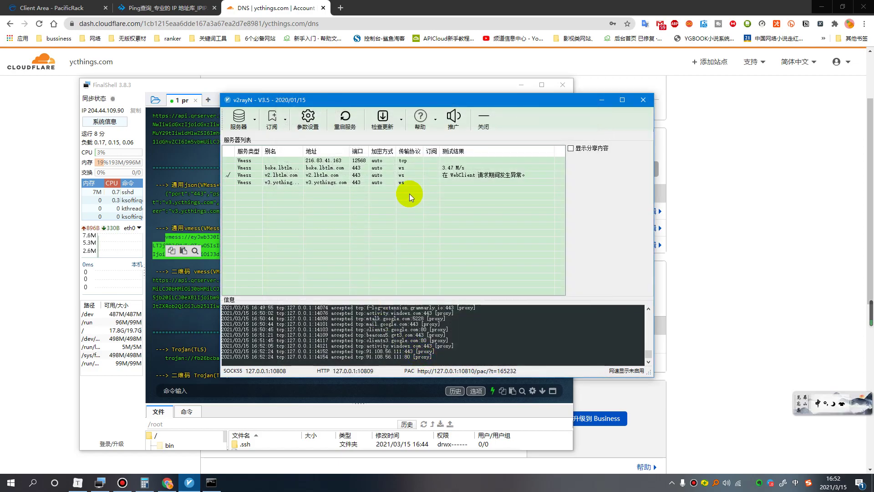
right_click(296, 182)
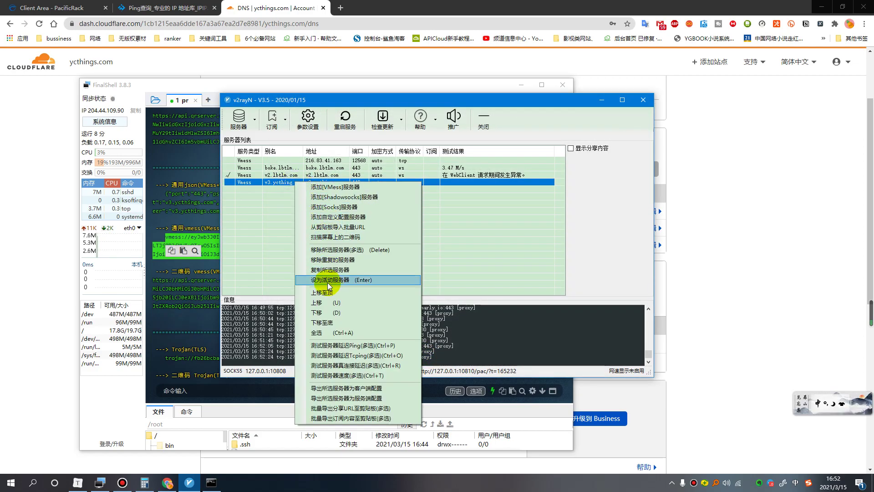
click(328, 280)
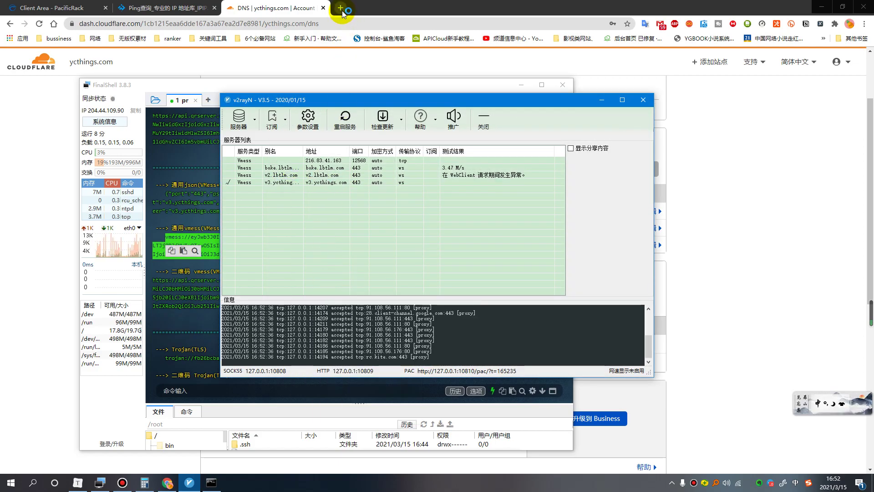
In a new tab, open the Switzerland 4K Scenic Relaxation Film video on YouTube.
click(340, 8)
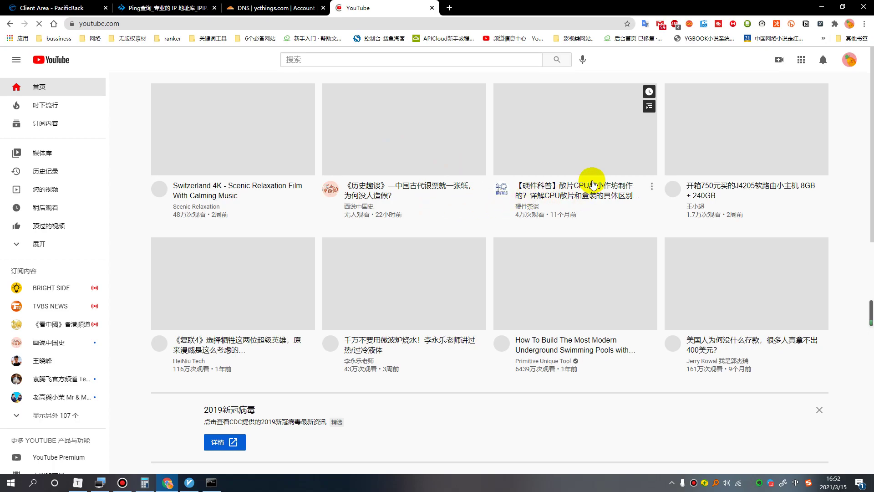
scroll(592, 218, down, 6)
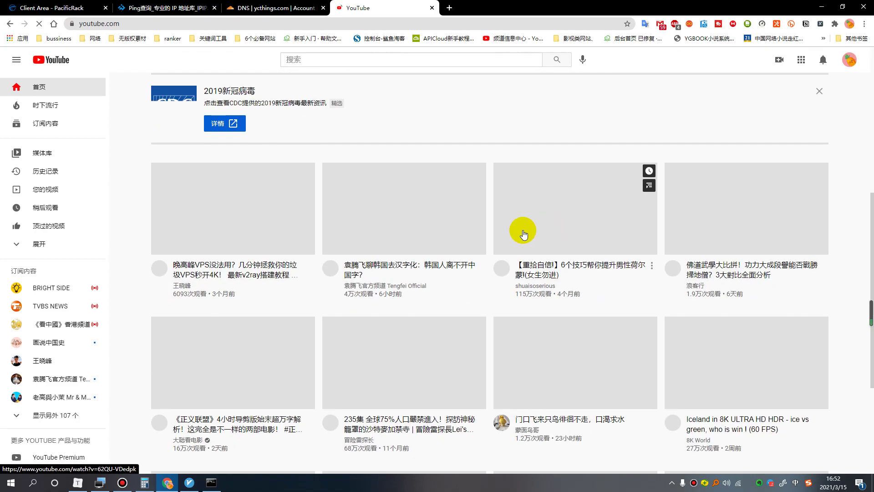
scroll(255, 187, up, 6)
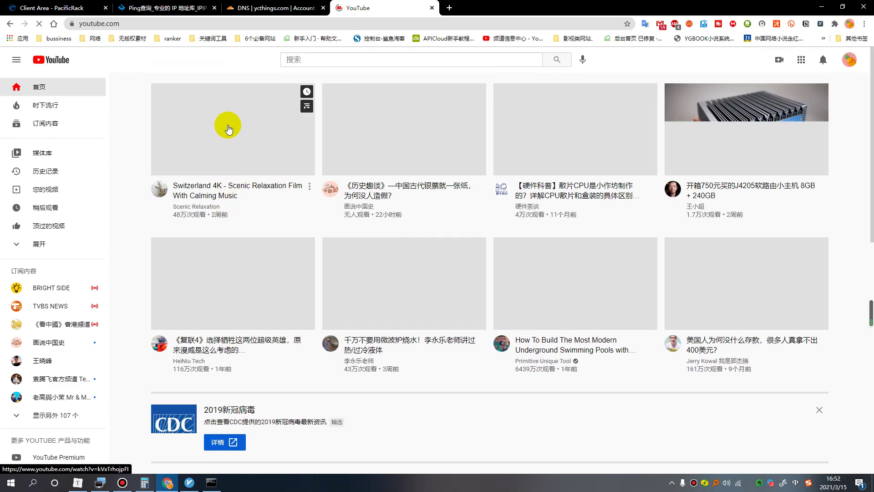
click(241, 132)
Inspect the video player element in DevTools, then close the developer tools.
right_click(241, 175)
click(283, 364)
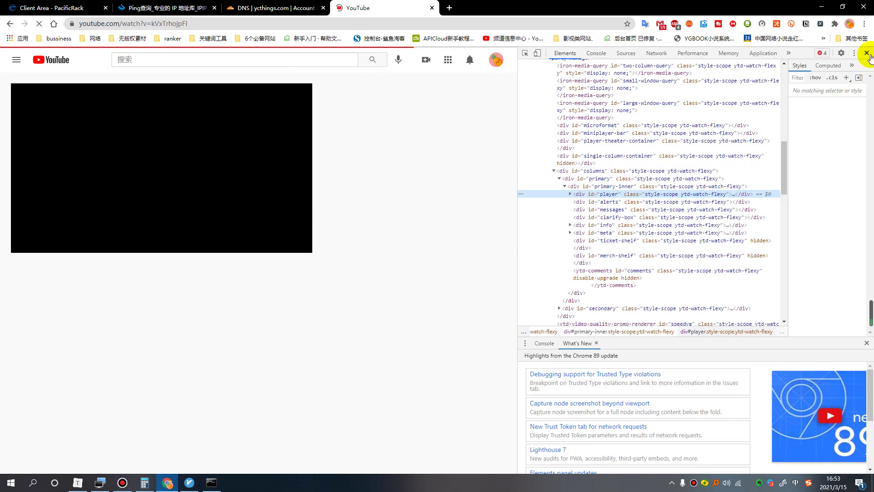
click(867, 52)
right_click(306, 190)
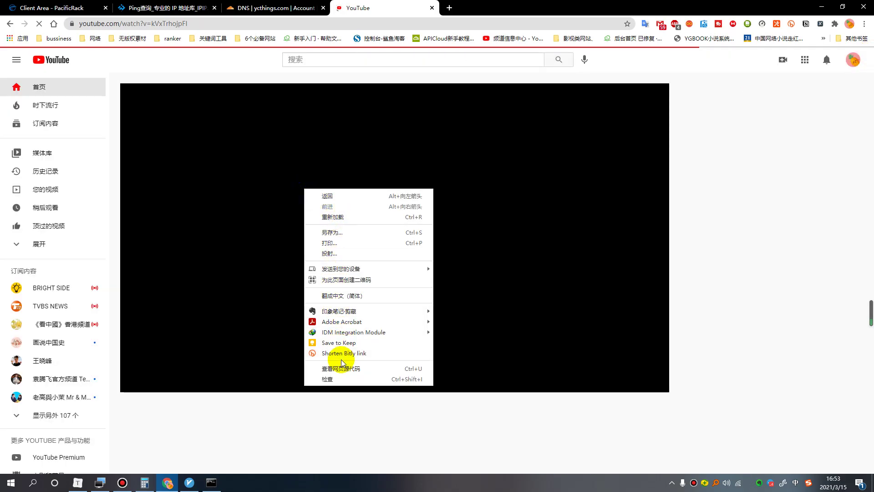
click(226, 188)
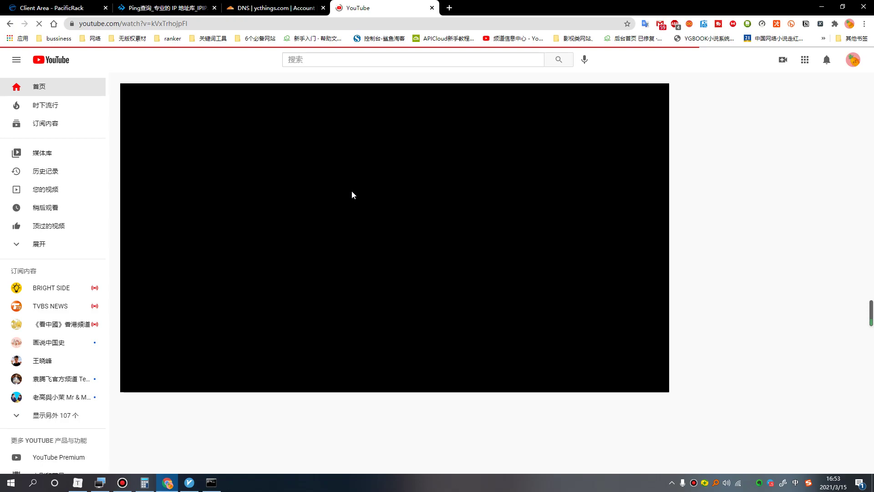
Go back from the video to the YouTube home page.
click(9, 23)
right_click(338, 212)
mouse_move(374, 355)
click(275, 205)
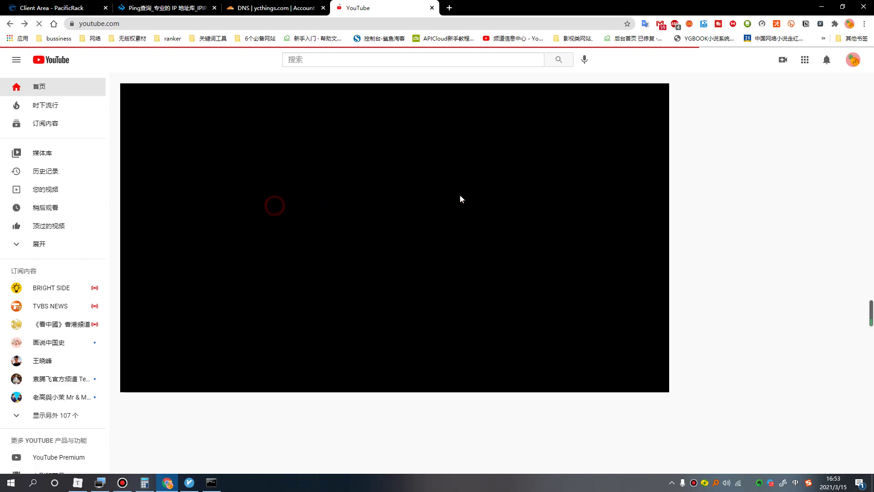
Return to the start page, stop it loading, and replace that tab with a fresh new tab.
click(10, 26)
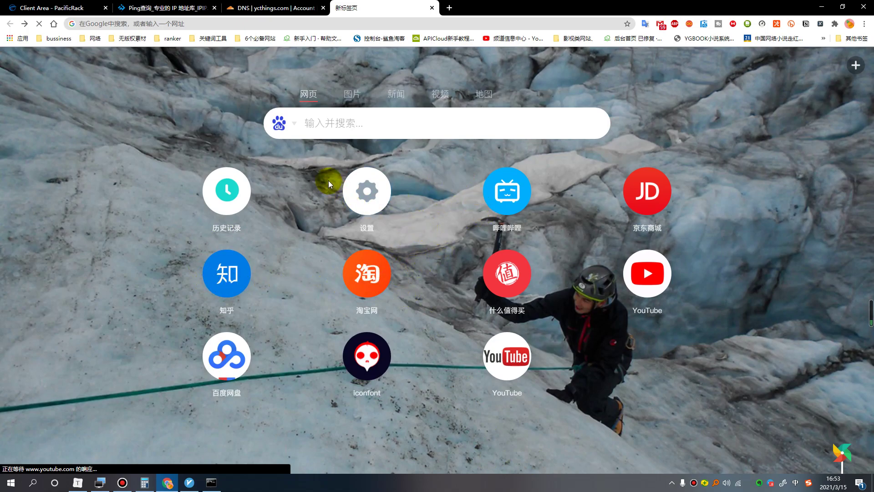
click(40, 26)
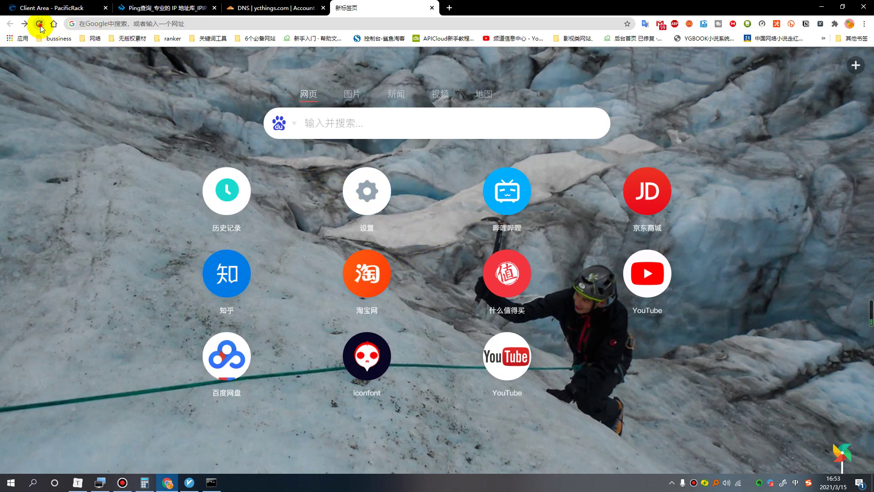
click(433, 8)
click(341, 7)
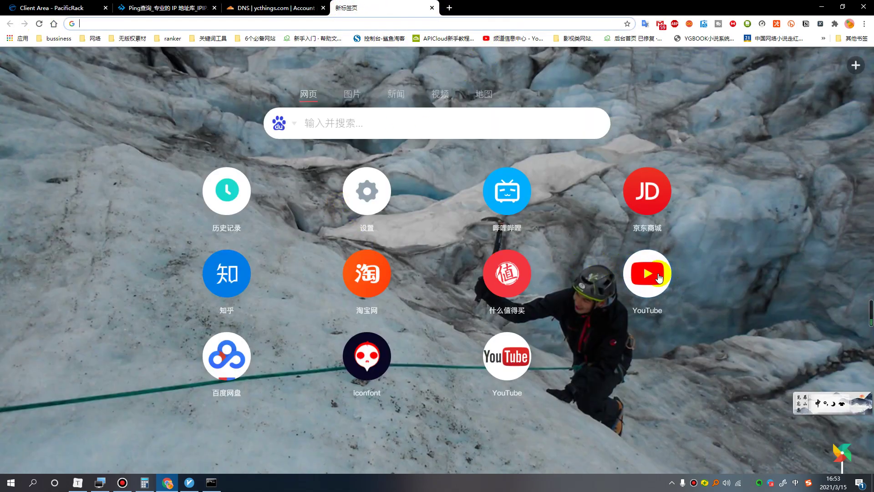
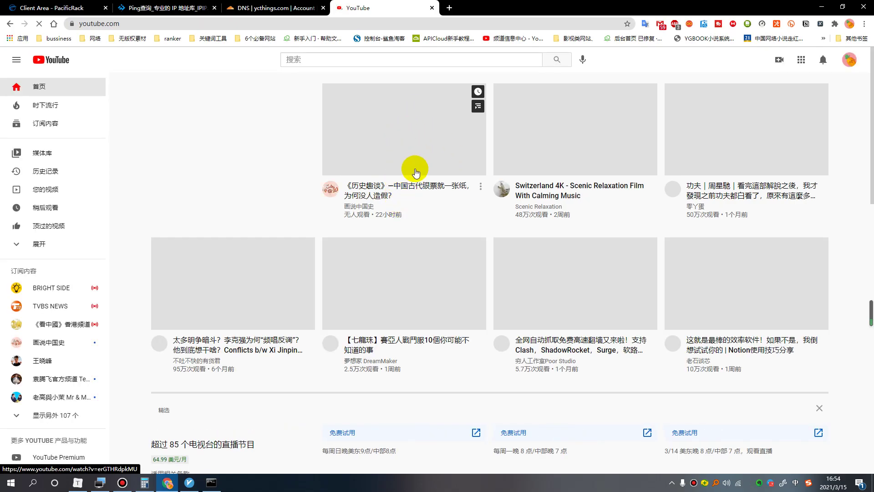
Open the history video's watch page on YouTube.
click(416, 141)
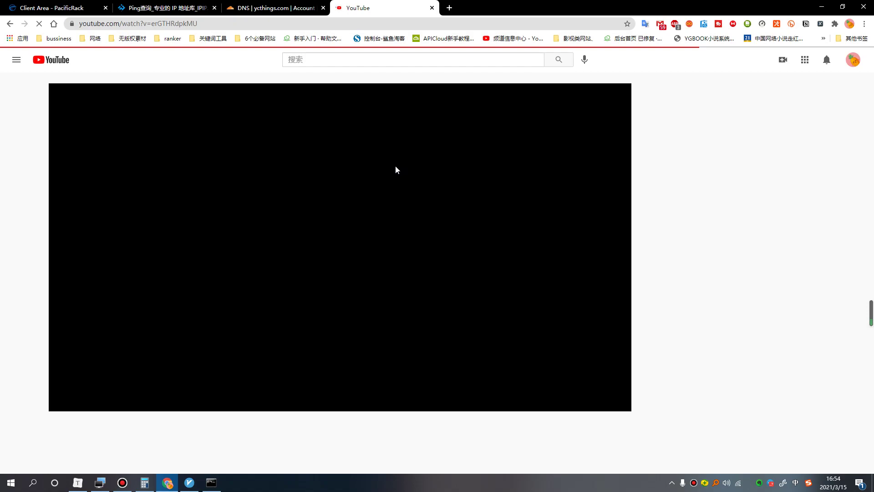
right_click(281, 179)
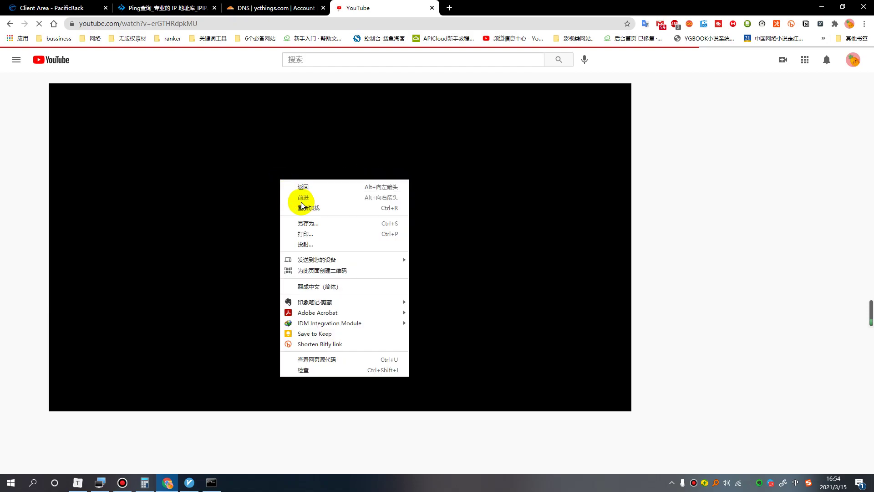
click(237, 176)
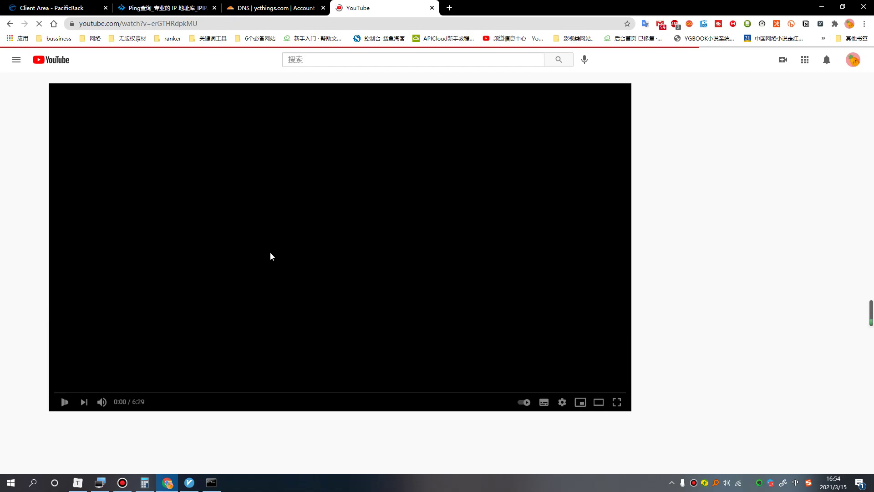
Show the video's 详细统计信息 playback statistics, like it, and close the YouTube tab.
right_click(234, 240)
click(275, 362)
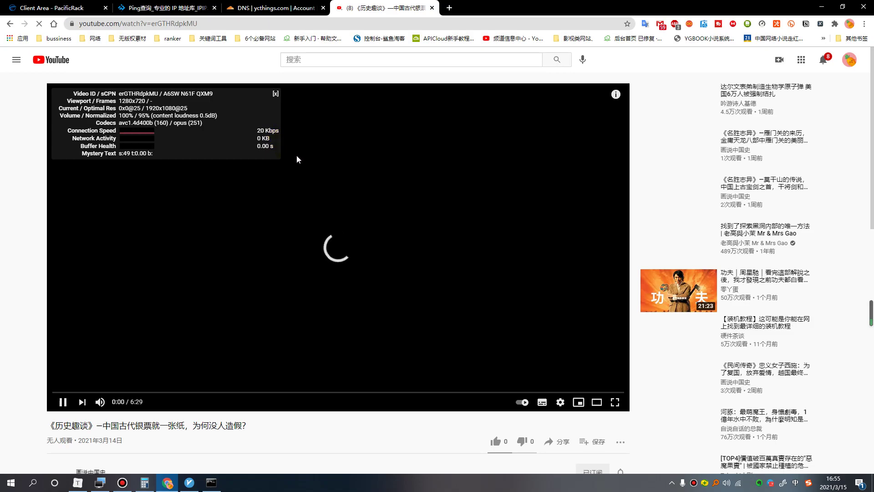
click(495, 441)
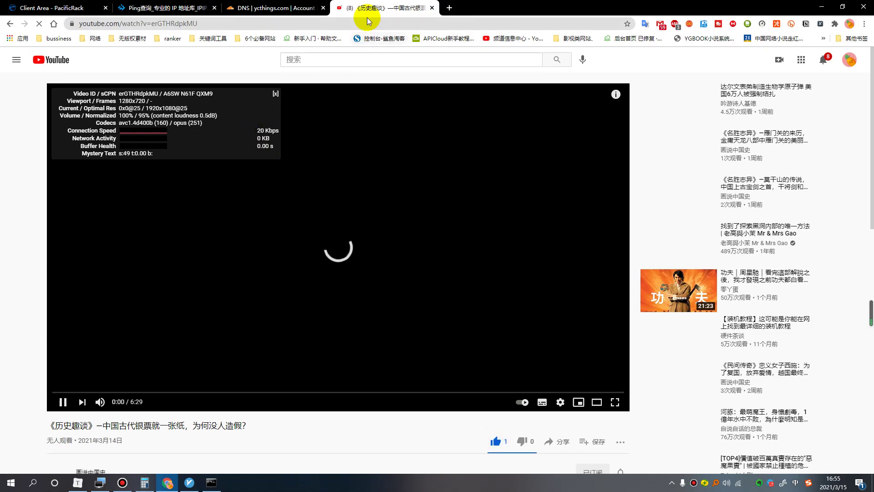
click(433, 8)
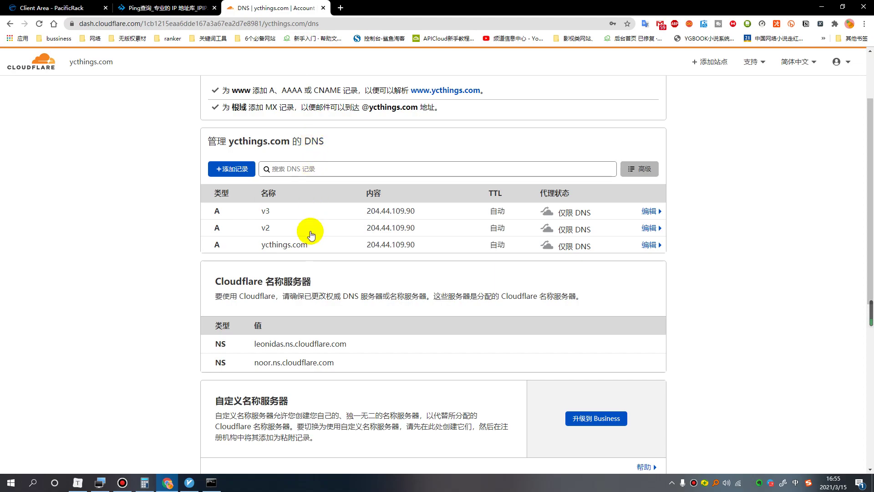
Select and copy the BBR脚本 command block in the Typora setup notes.
scroll(319, 235, up, 3)
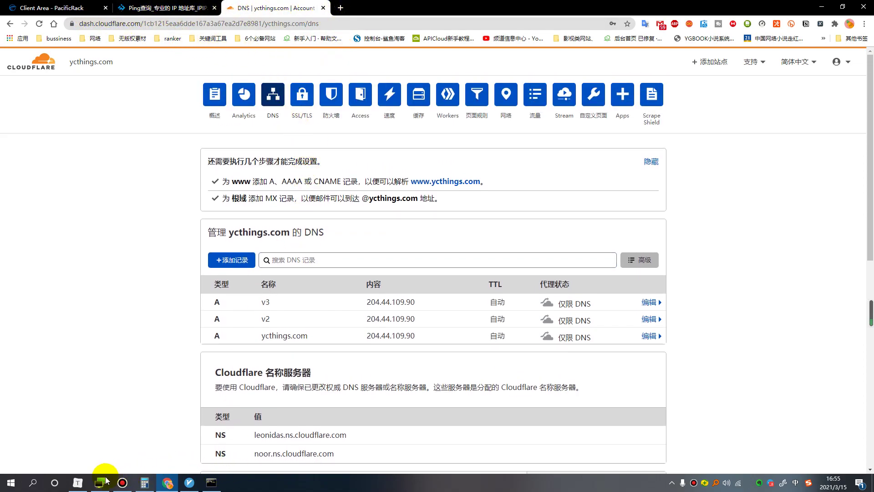
click(78, 481)
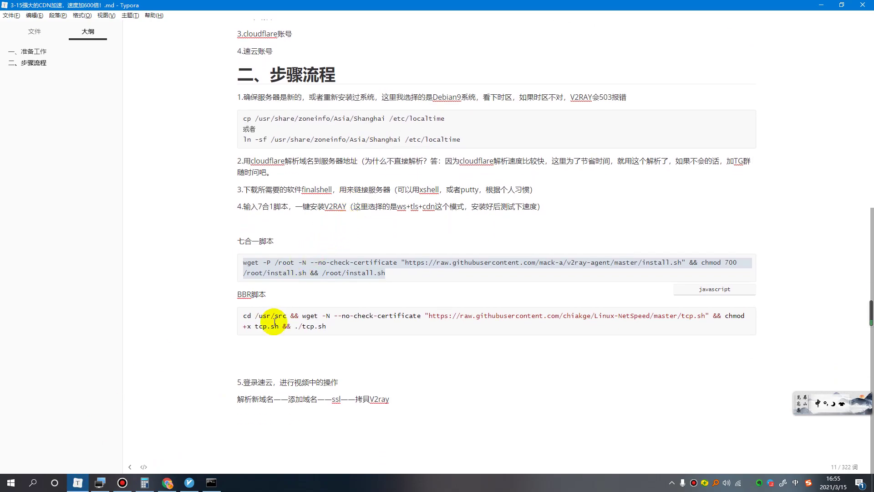
drag(268, 293, 239, 293)
drag(331, 327, 235, 313)
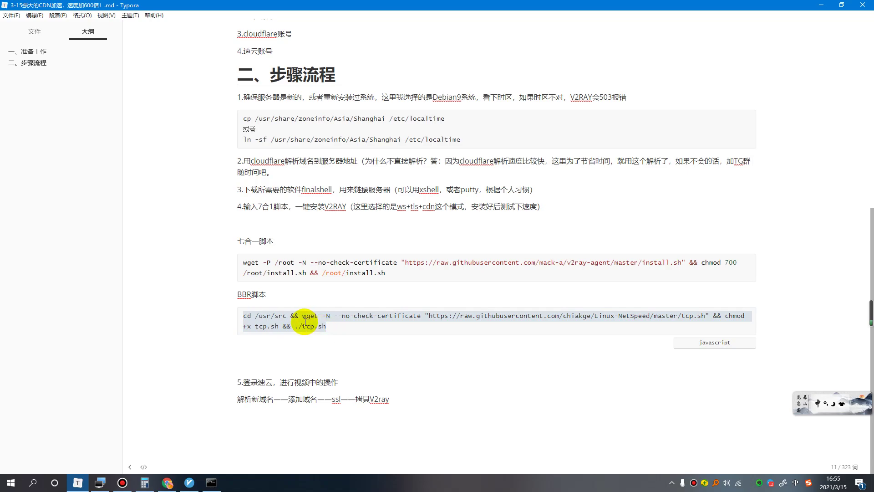
right_click(291, 313)
click(312, 328)
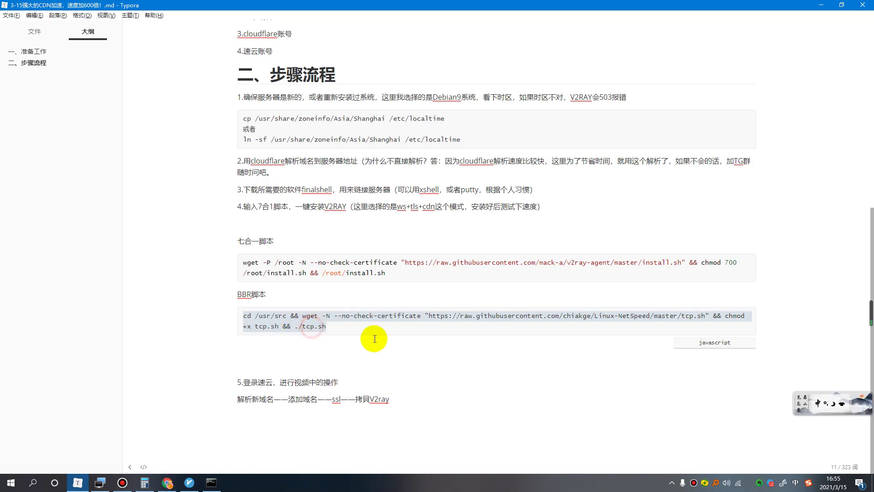
Paste and run the tcp.sh script on the server, choosing option 2 to install BBRplus.
click(101, 483)
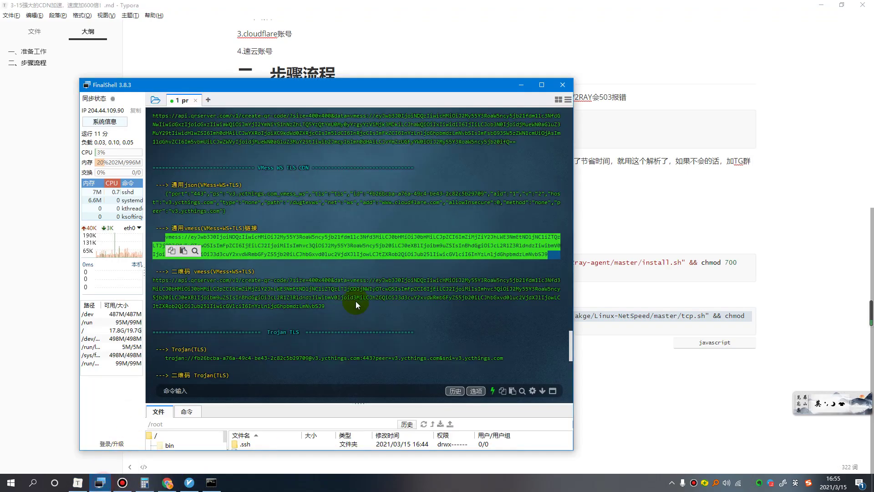
scroll(227, 330, down, 7)
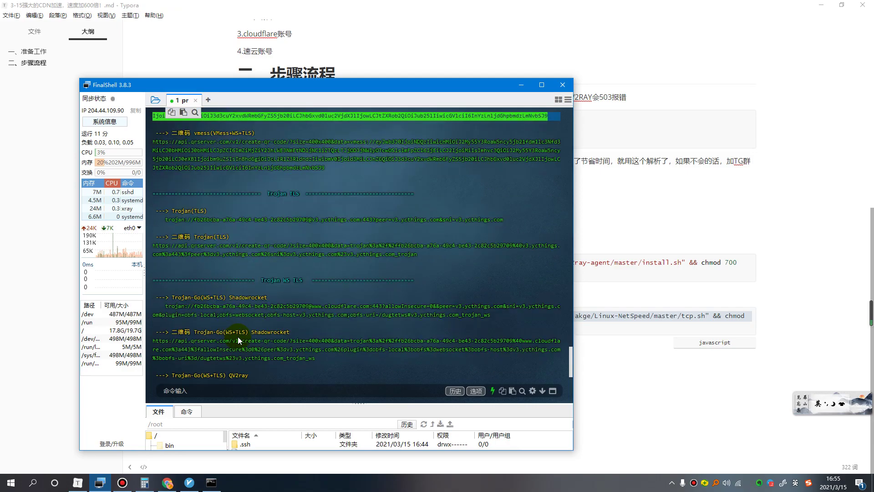
right_click(222, 376)
click(244, 392)
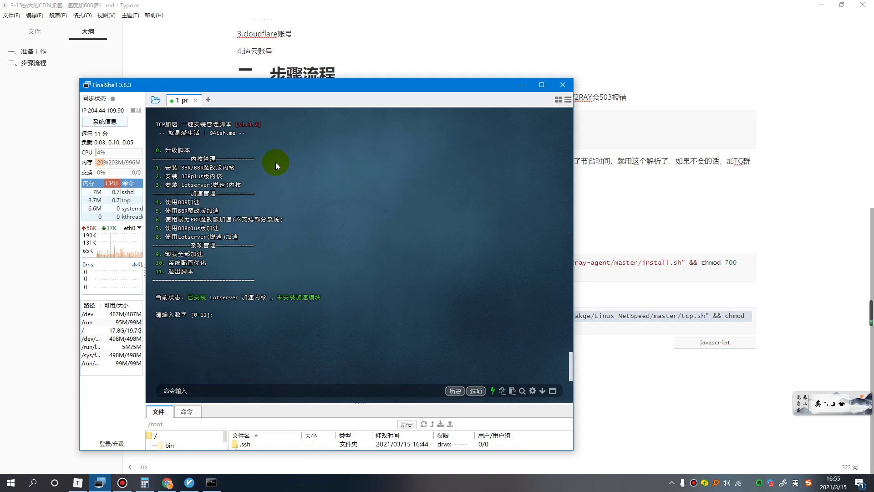
text(2)
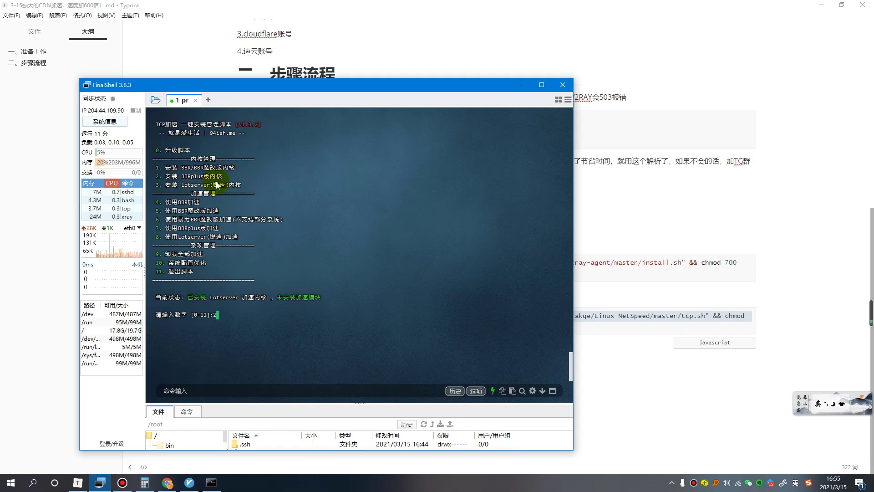
key(Return)
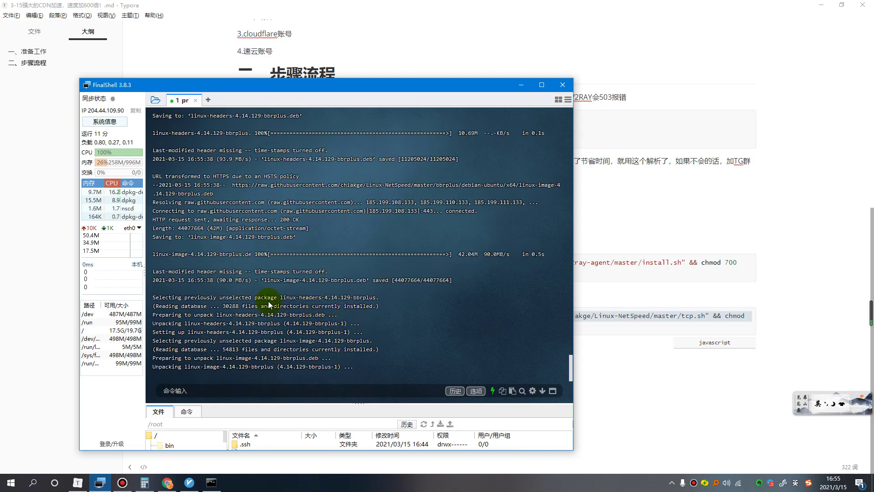
Keep the running kernel in both Abort kernel removal dialogs, then answer y to reboot.
click(123, 483)
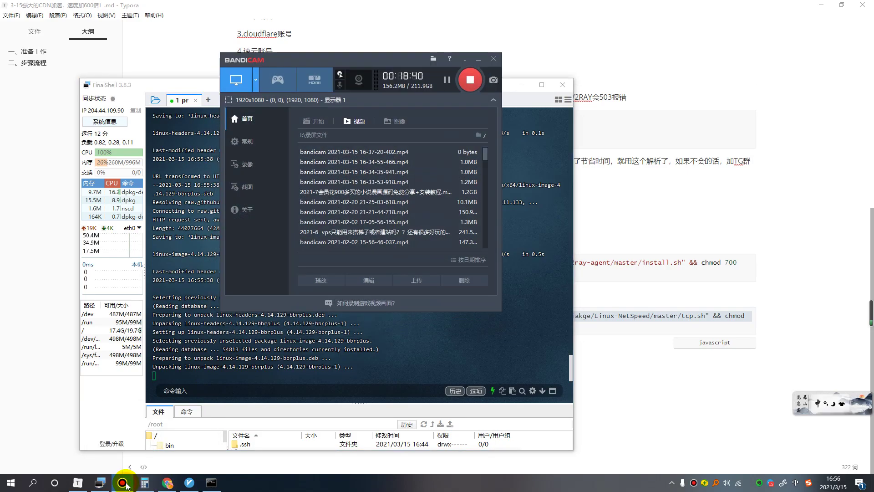
click(123, 484)
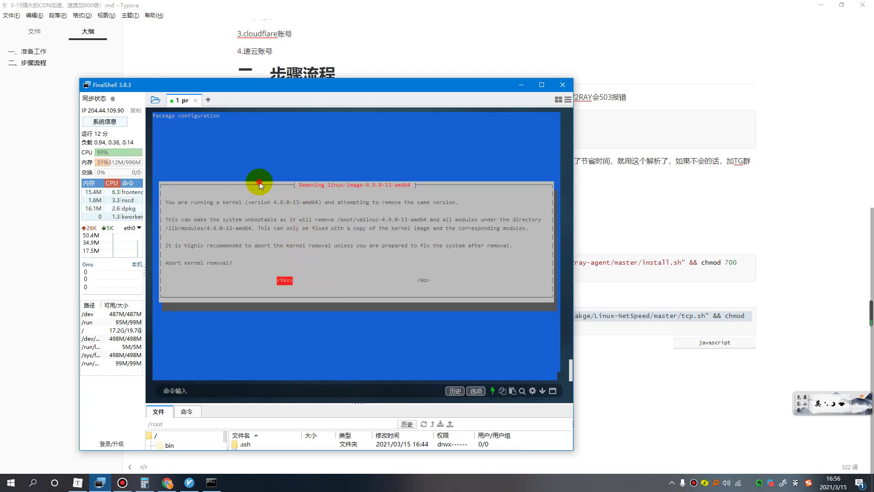
key(Return)
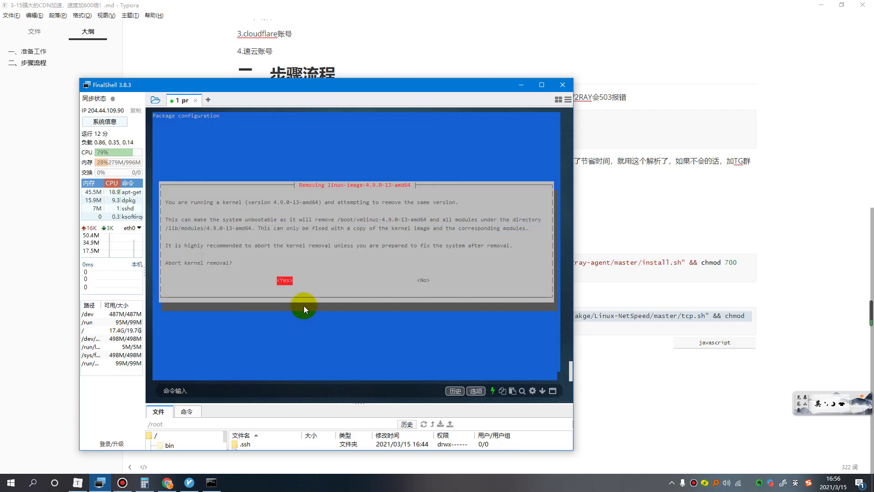
key(Return)
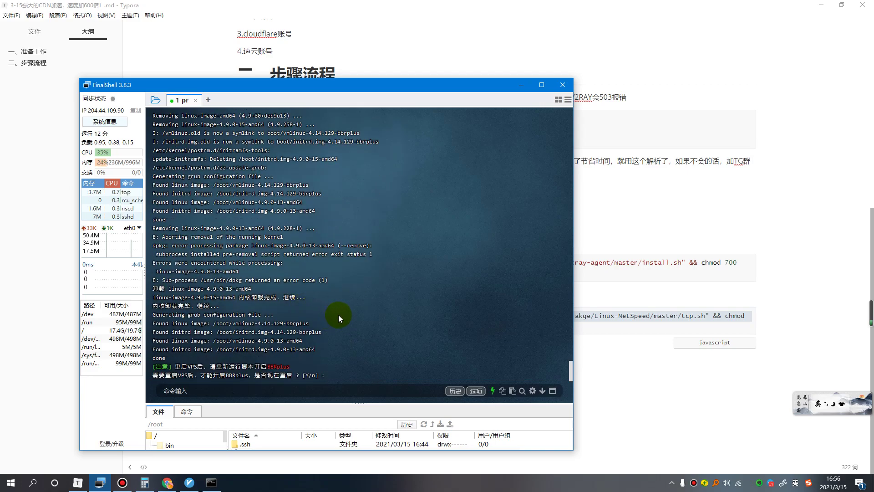
text(y)
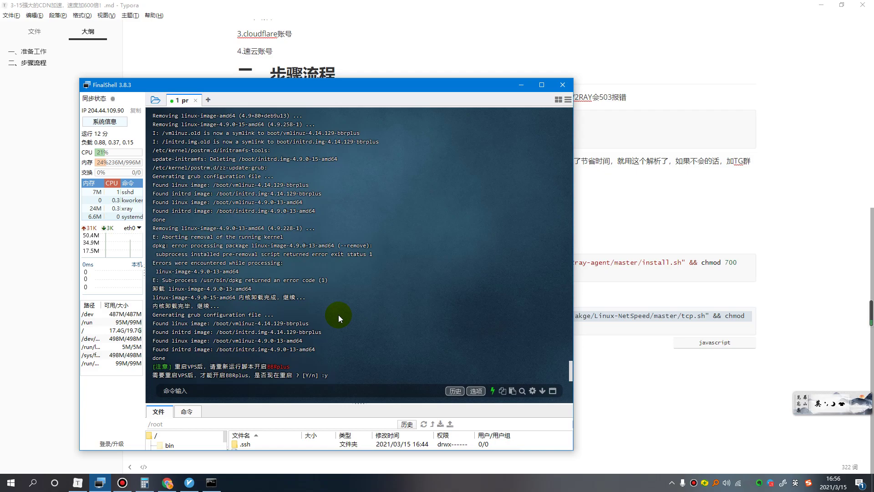
key(Return)
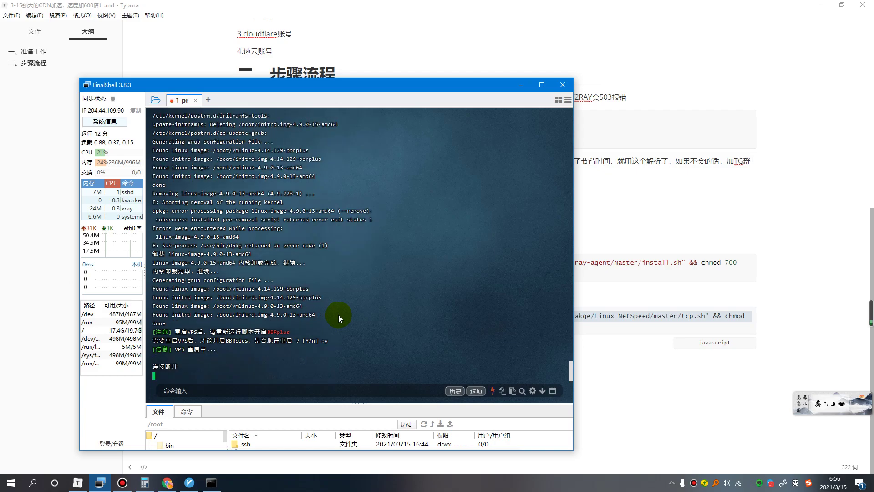
Close the disconnected session and reconnect to the pr server.
click(197, 100)
click(155, 100)
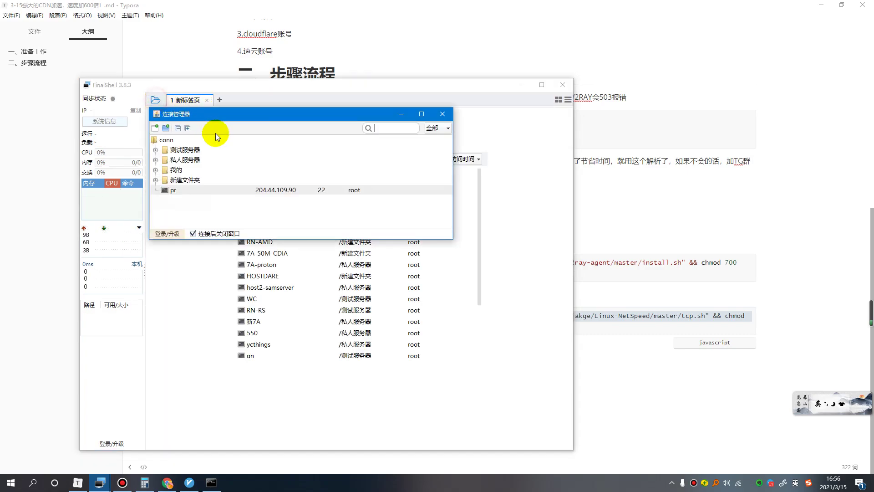
double_click(182, 192)
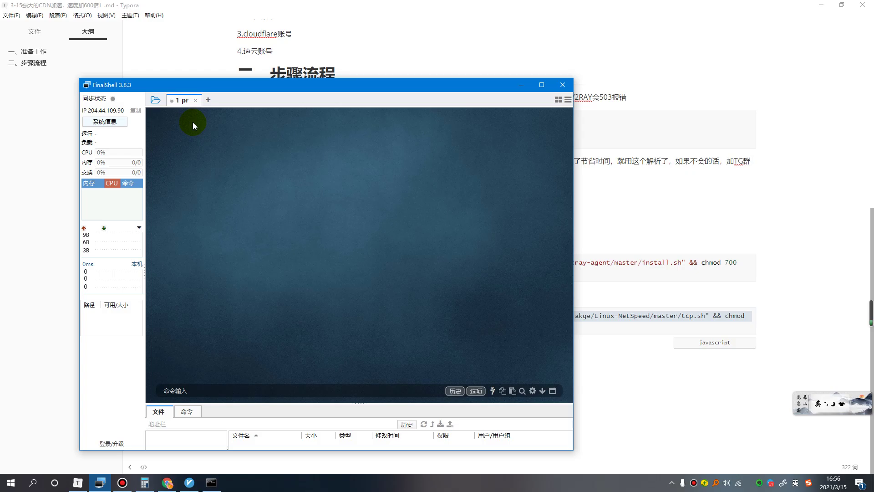
click(196, 100)
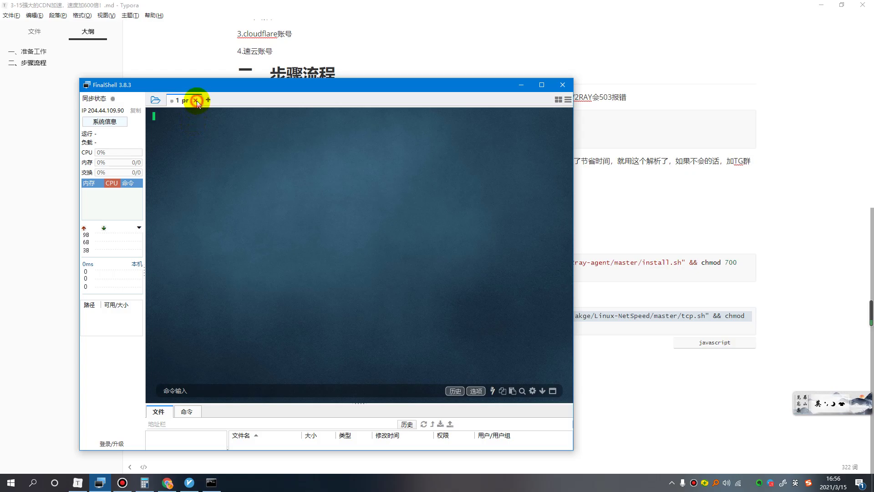
double_click(242, 173)
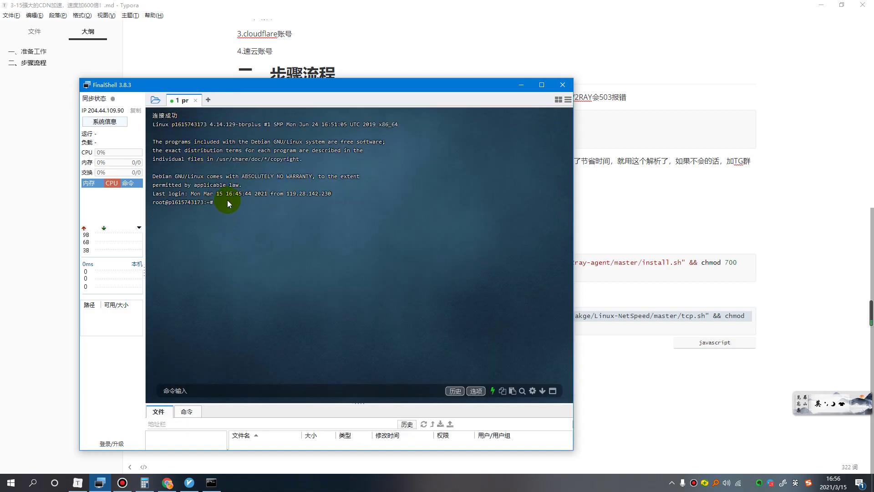
Paste and rerun the tcp.sh BBR script command at the prompt.
right_click(222, 201)
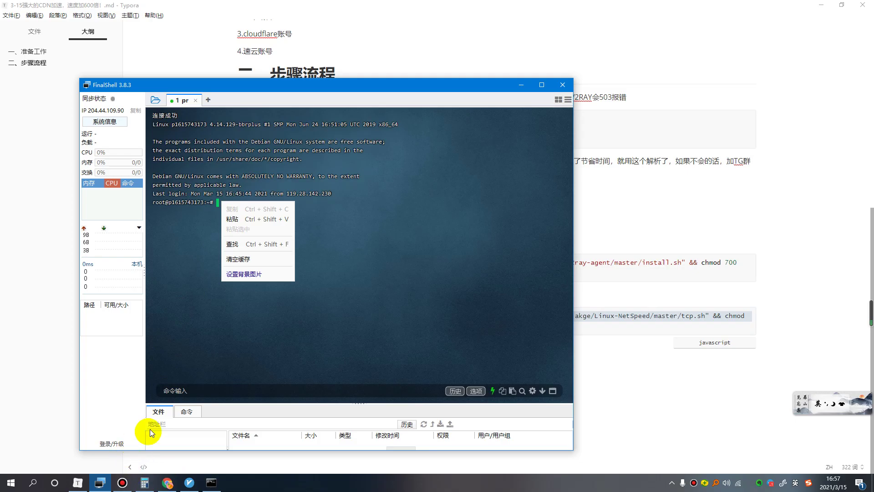
click(233, 219)
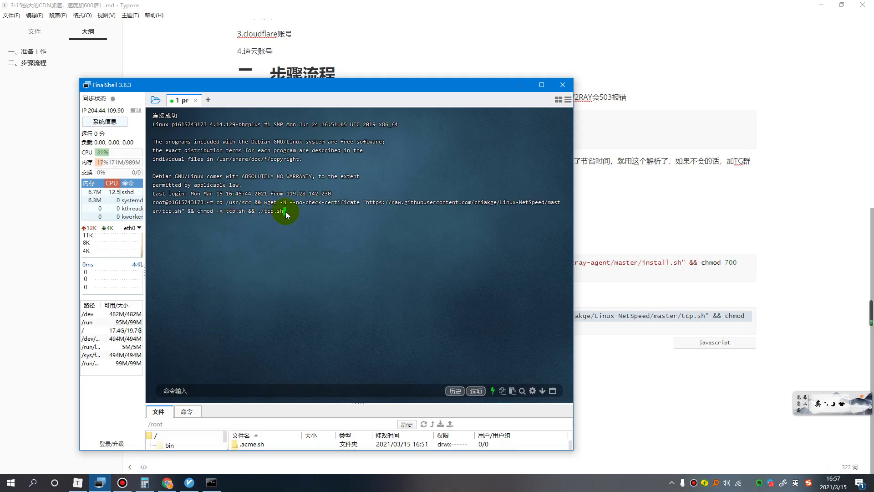
key(Return)
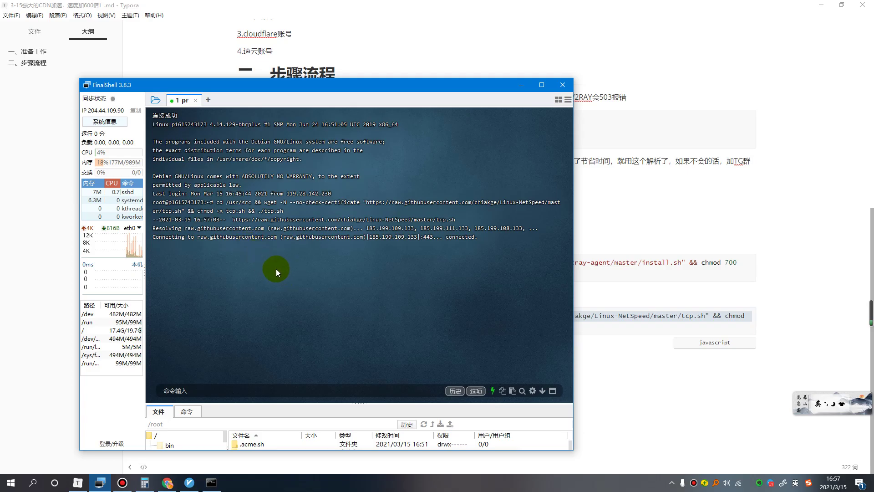
Submit option 9 in the tcp.sh menu, leaving bbrplus congestion control with fq queueing.
click(123, 484)
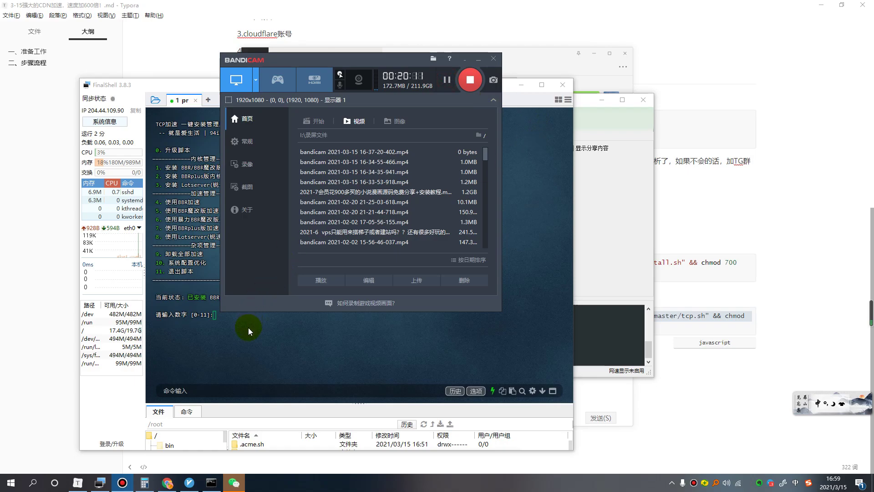
click(239, 336)
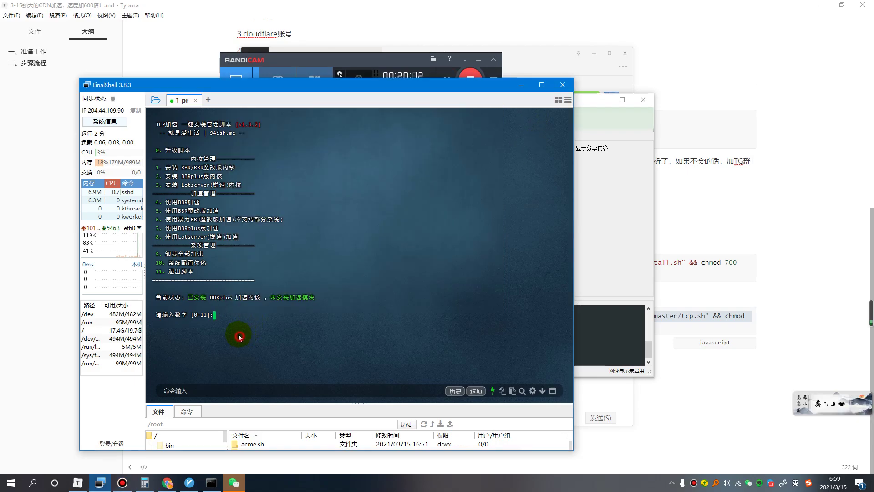
double_click(216, 317)
text(9)
key(Return)
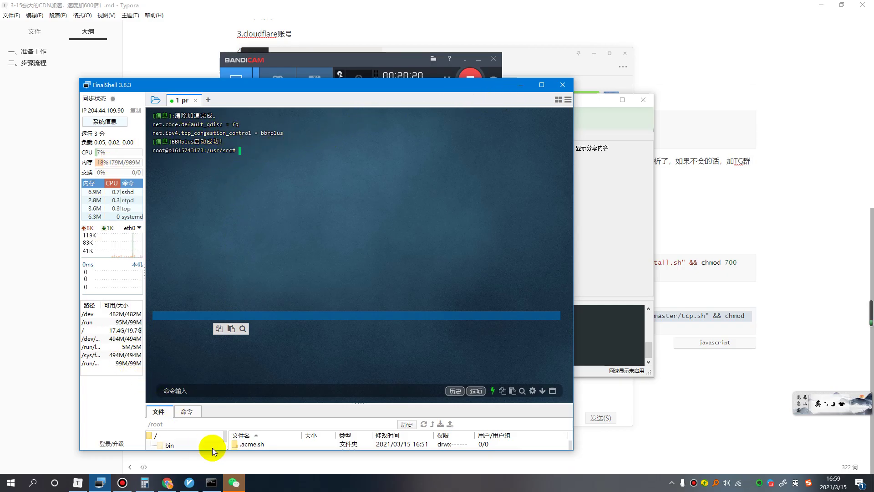
Set v3.ycthings.com as the active v2rayN server and open a new Chrome tab.
click(672, 484)
double_click(672, 447)
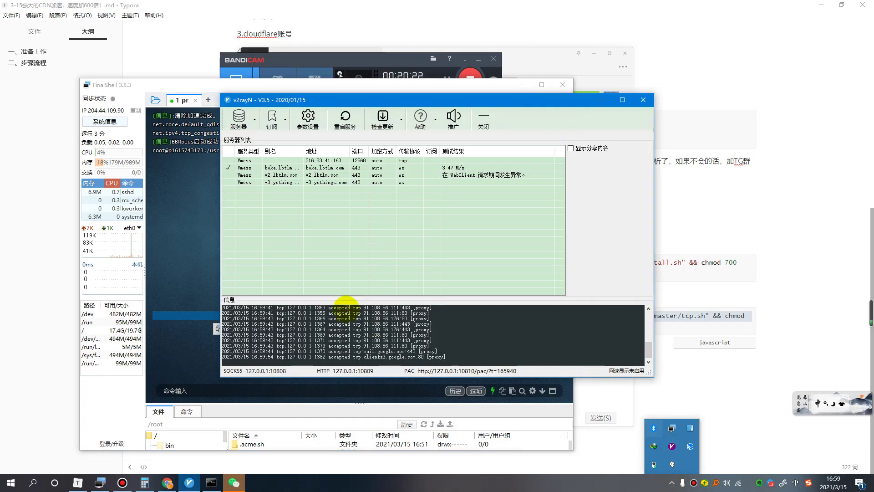
click(287, 182)
right_click(287, 182)
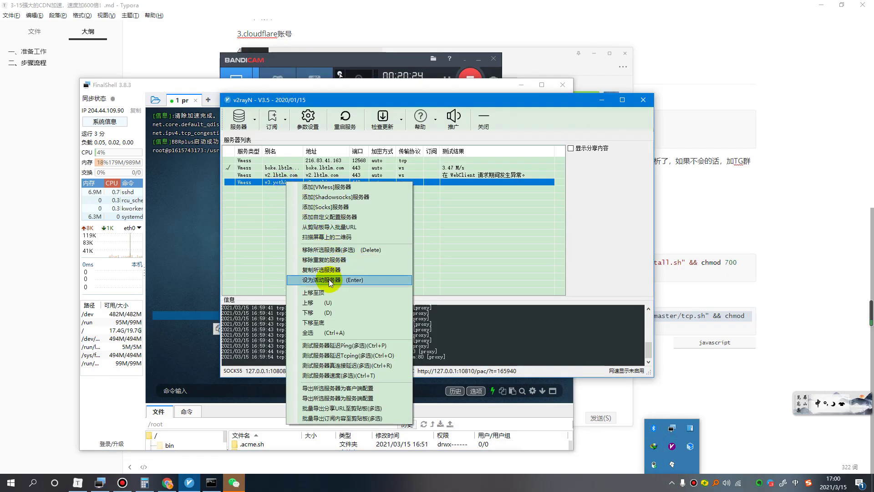
click(332, 279)
click(168, 483)
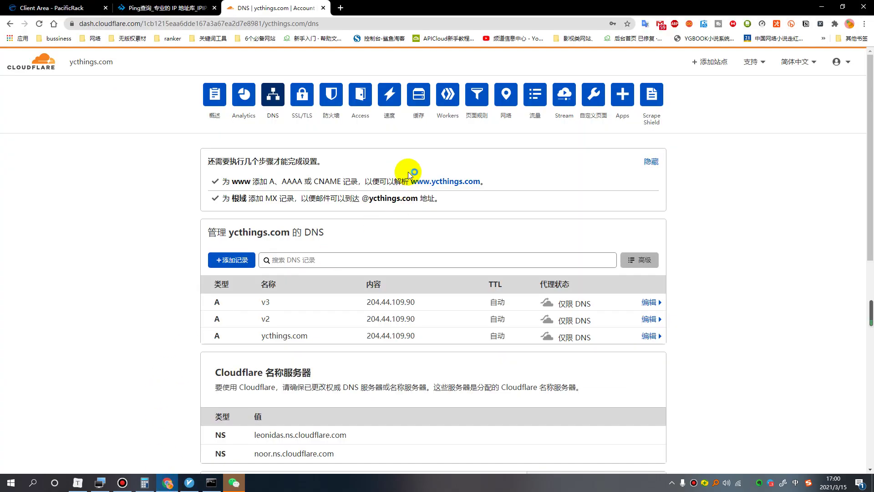
click(340, 8)
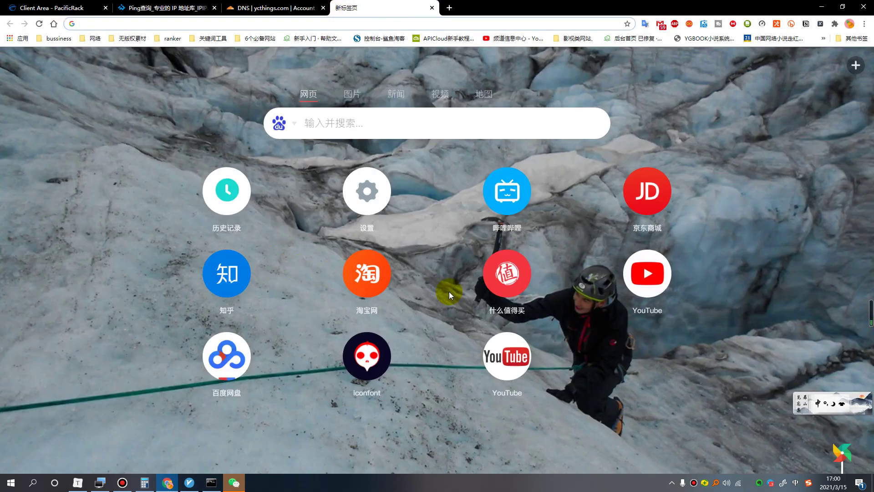
Play the first YouTube home-page video with its connection statistics shown, then pause it.
click(650, 280)
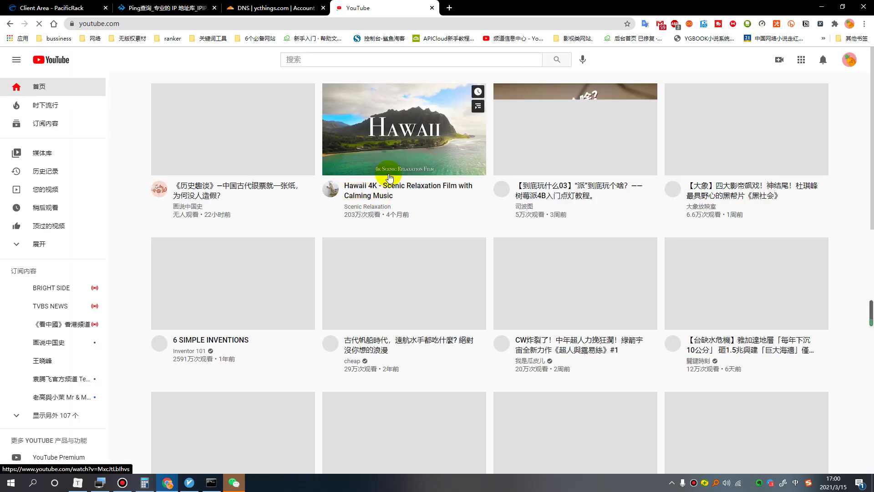
click(226, 130)
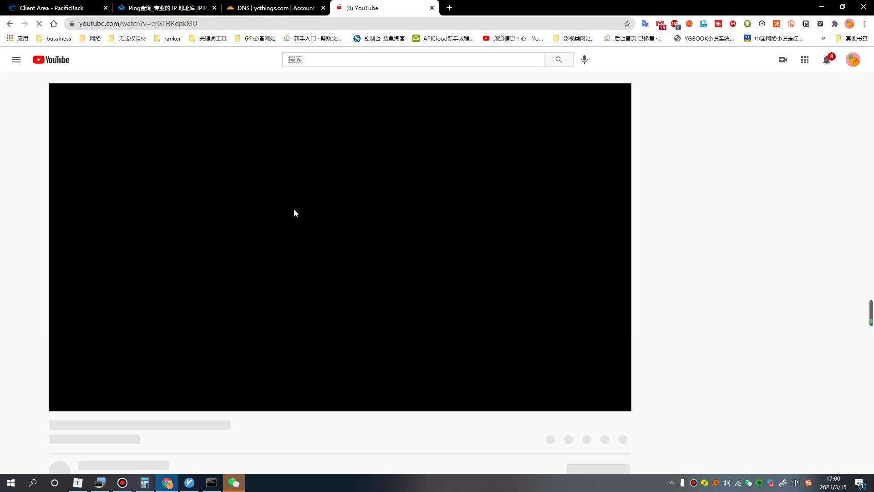
right_click(239, 201)
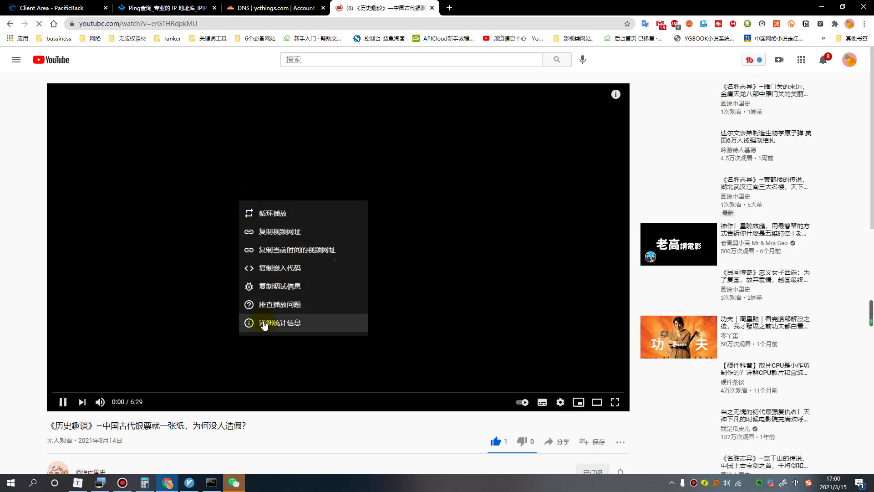
click(263, 324)
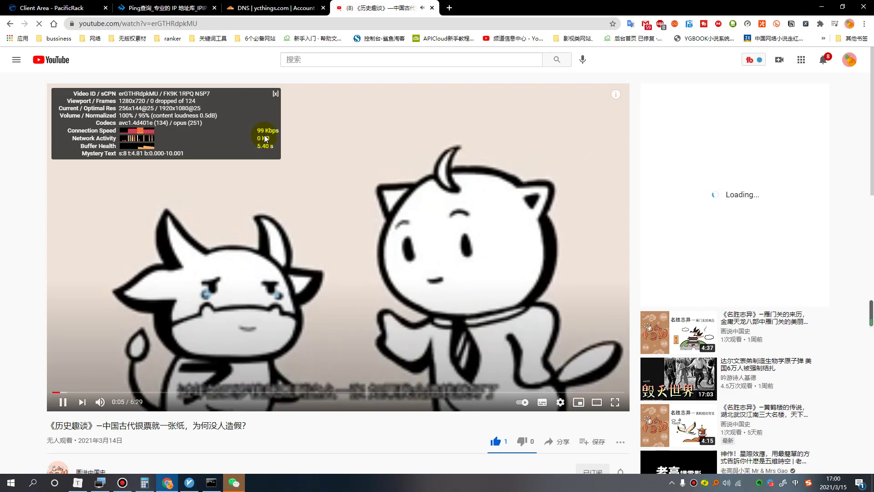
click(63, 401)
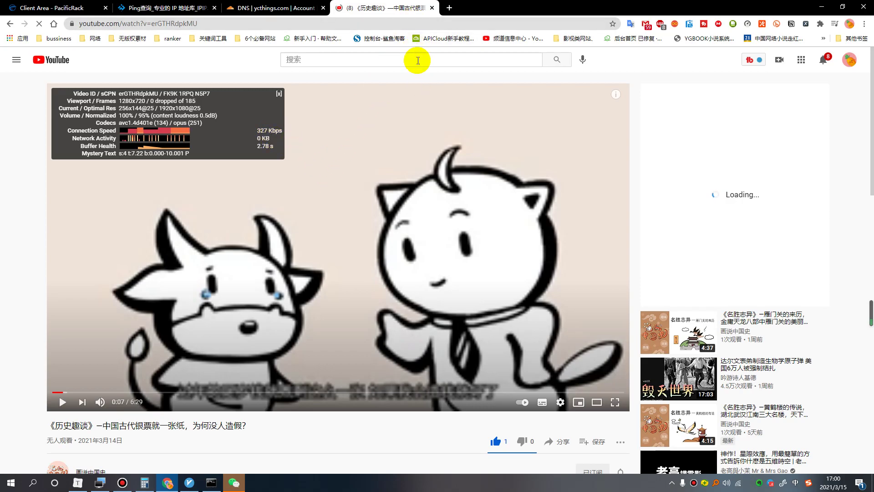
Close the YouTube tab and make boke the active v2rayN server again.
click(433, 7)
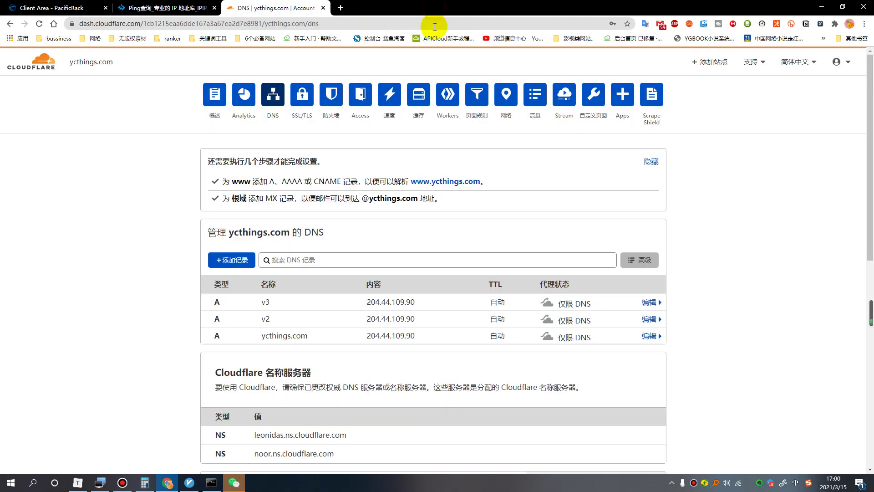
click(672, 483)
click(673, 448)
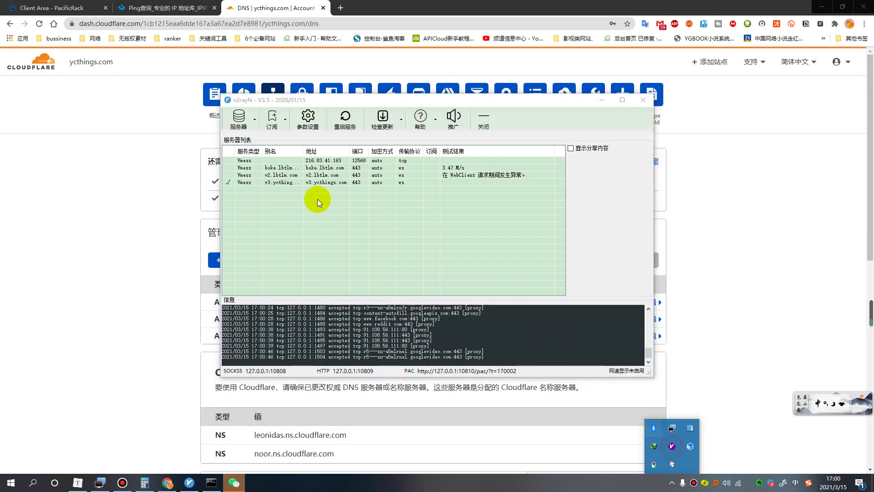
right_click(269, 168)
click(306, 268)
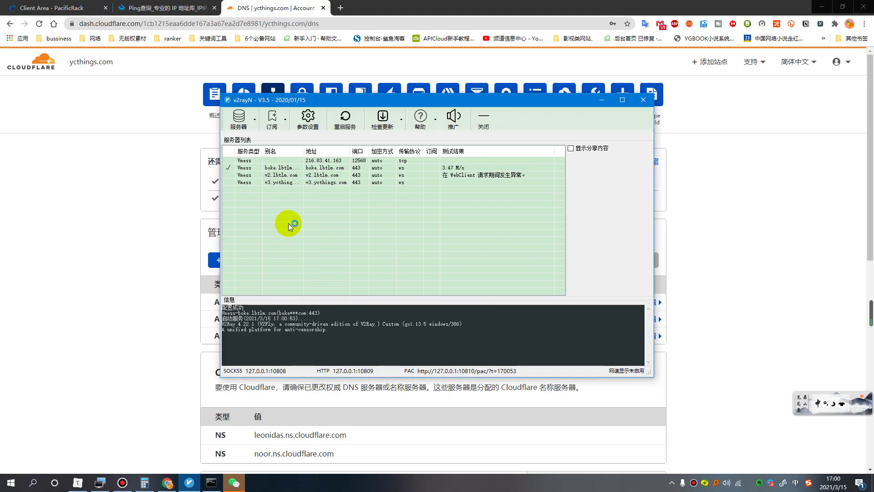
Open suyuncdn.com from the bussiness bookmarks in a new tab and go to its login page.
click(111, 264)
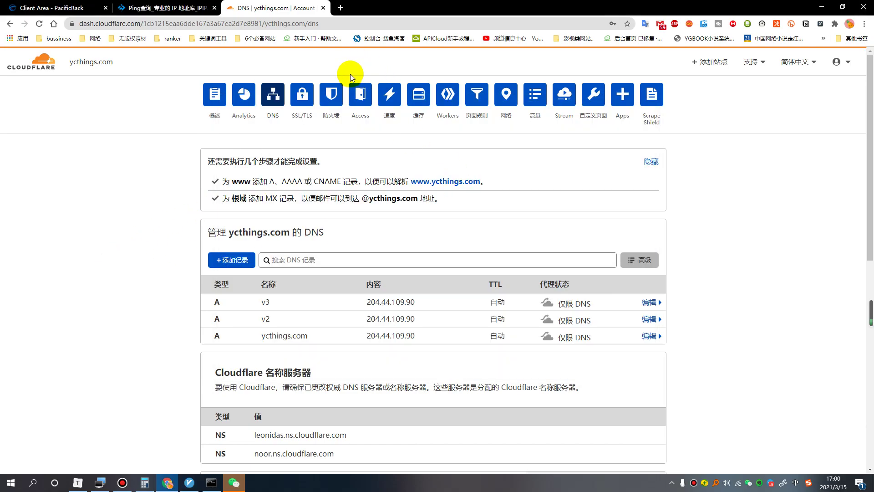
click(341, 8)
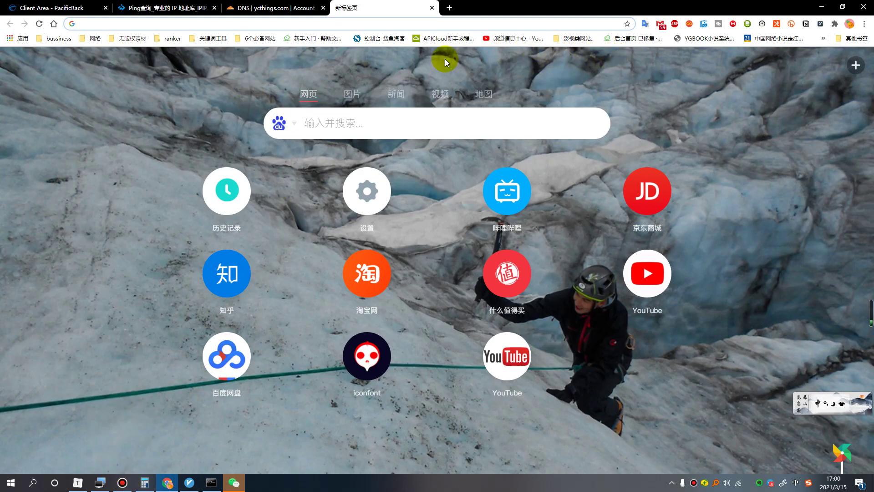
click(57, 38)
click(95, 408)
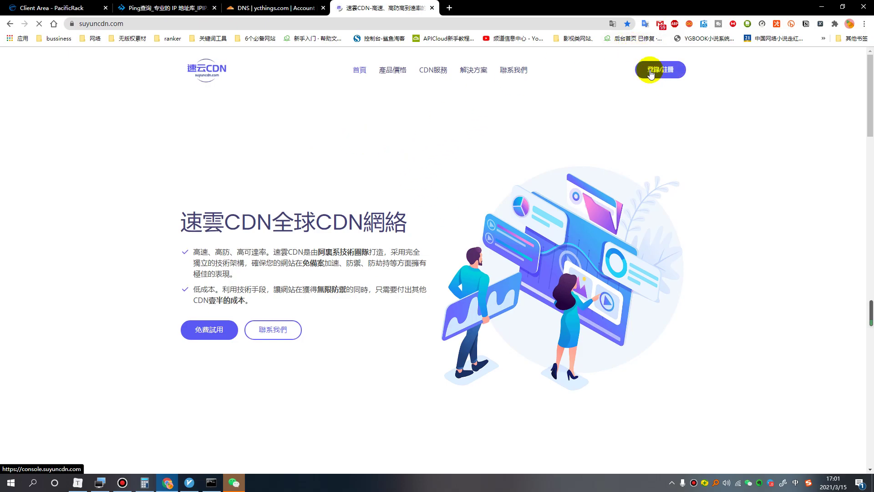
click(651, 73)
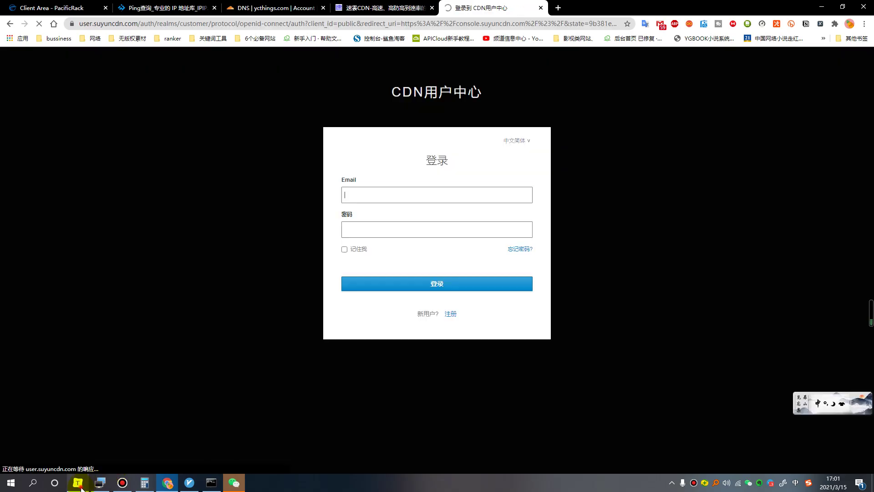
Mark the step 5 Suyun login line in the Typora notes, then return to the login page.
click(78, 483)
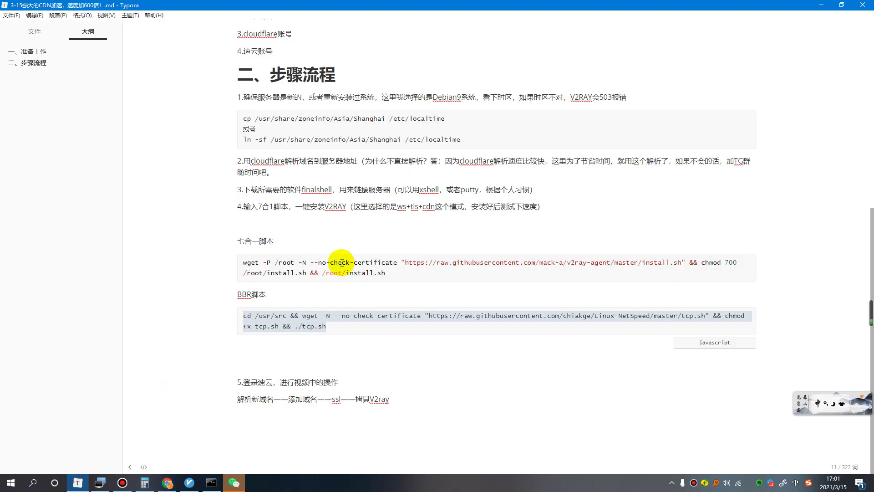
drag(244, 382, 358, 383)
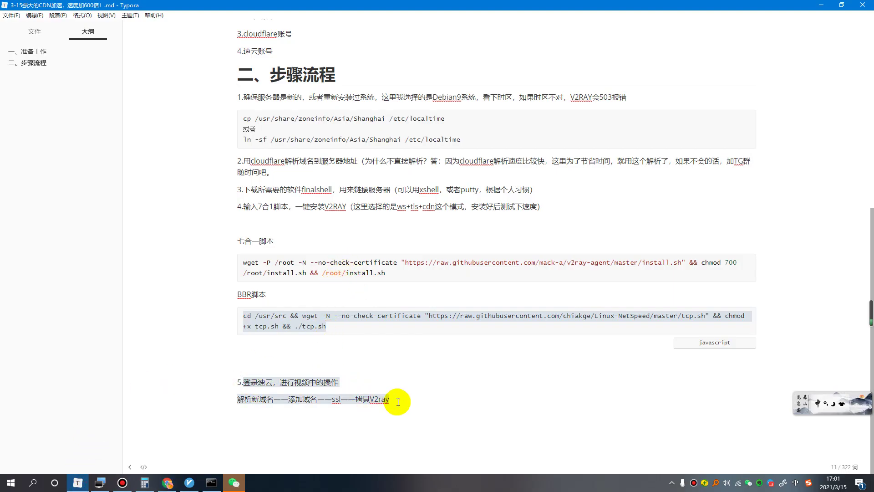
click(427, 403)
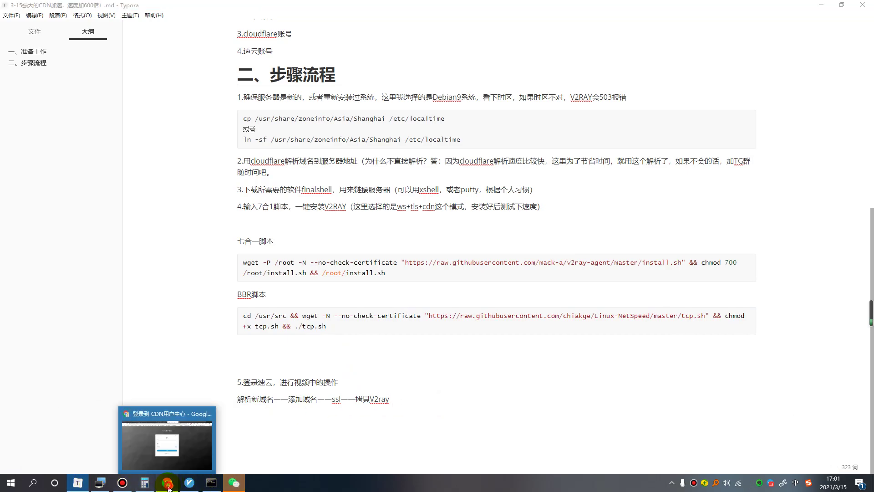
click(168, 485)
Log into SuyunCDN with the account e-mail and password.
click(391, 195)
text(b)
key(BackSpace)
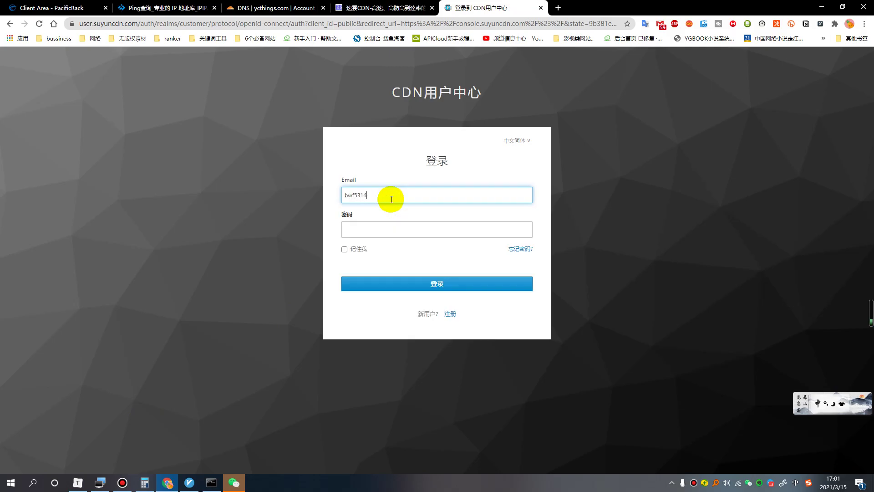
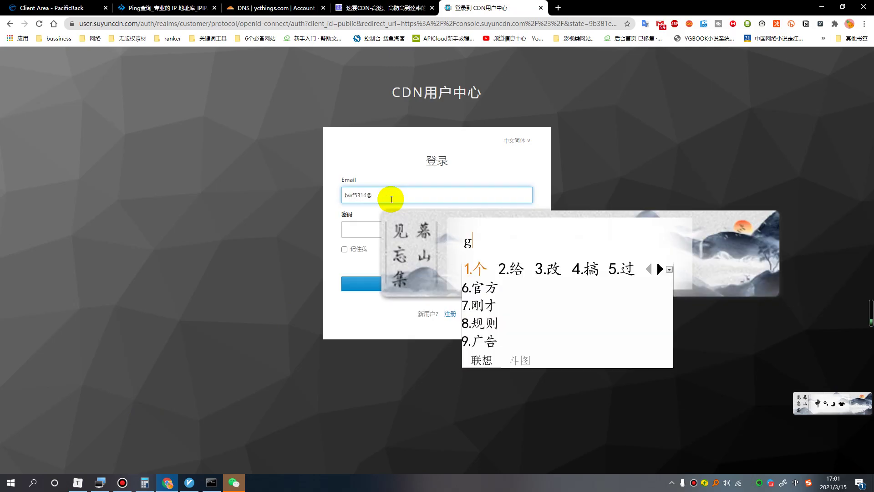
key(space)
key(Tab)
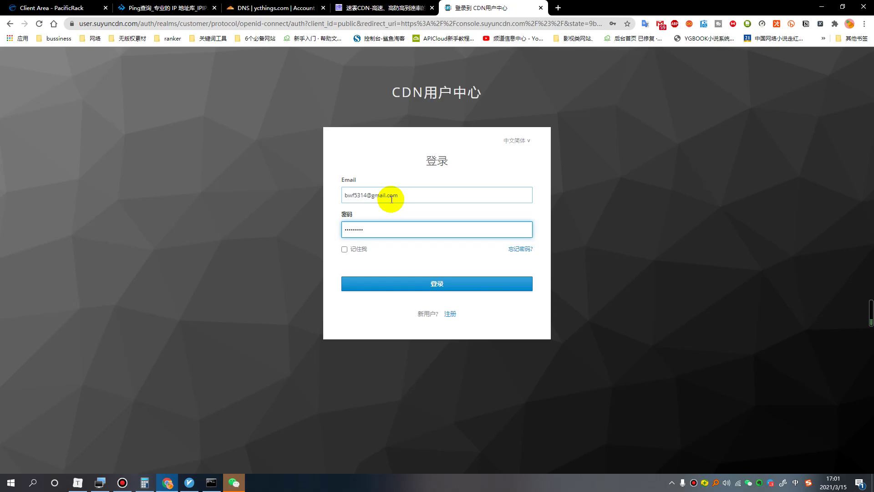
click(432, 279)
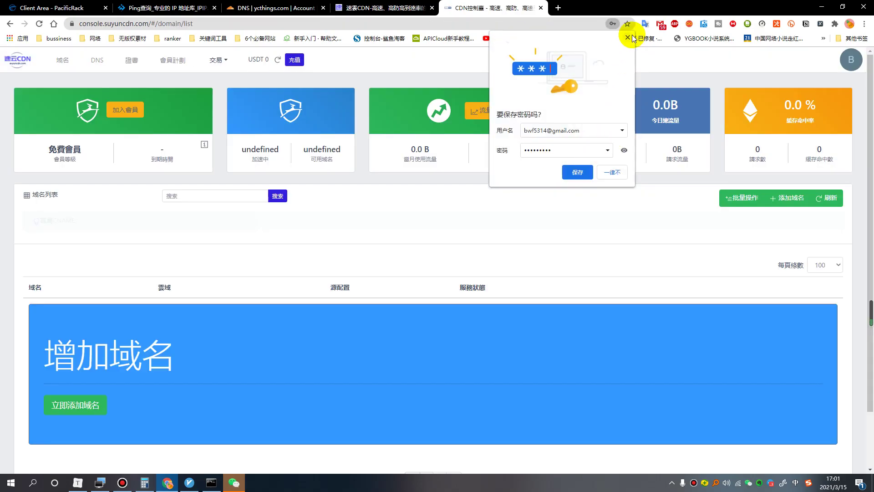
Dismiss the save-password offer and review the outbound traffic, the 10 GiB allowance and the 401.9 MB monthly usage.
click(629, 38)
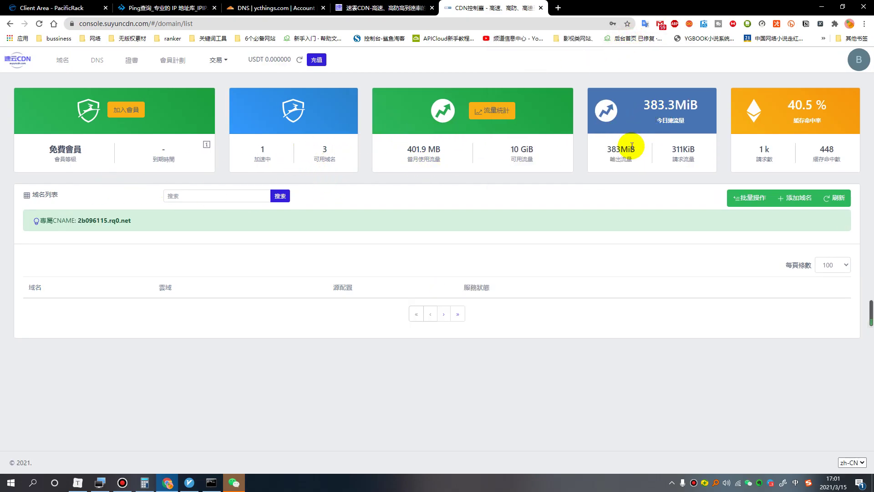
drag(635, 149, 612, 151)
click(610, 152)
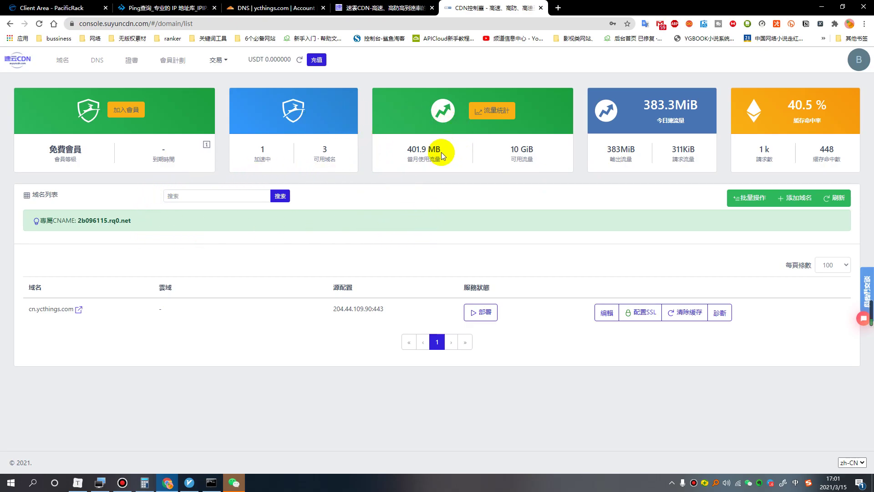
drag(511, 159, 466, 160)
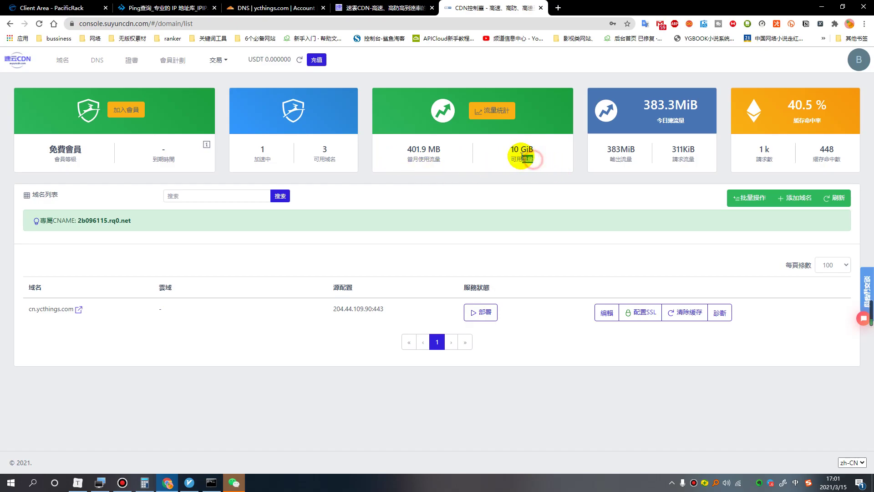
drag(510, 150, 497, 170)
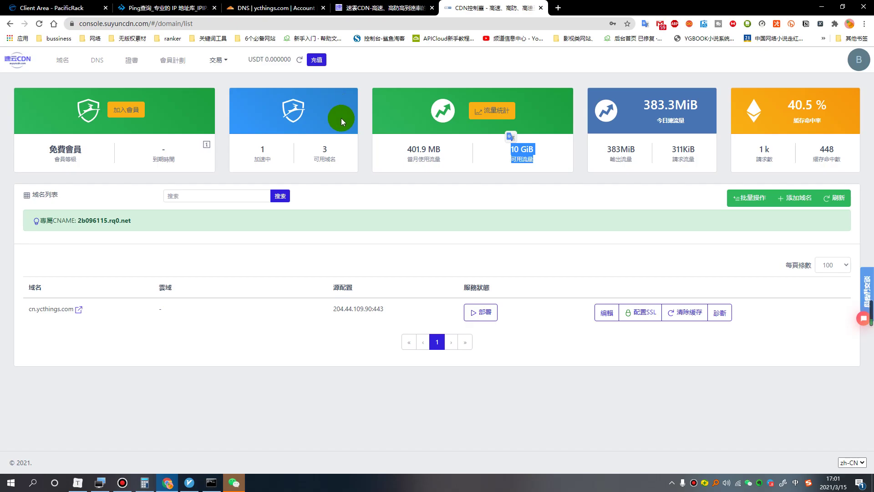
click(438, 160)
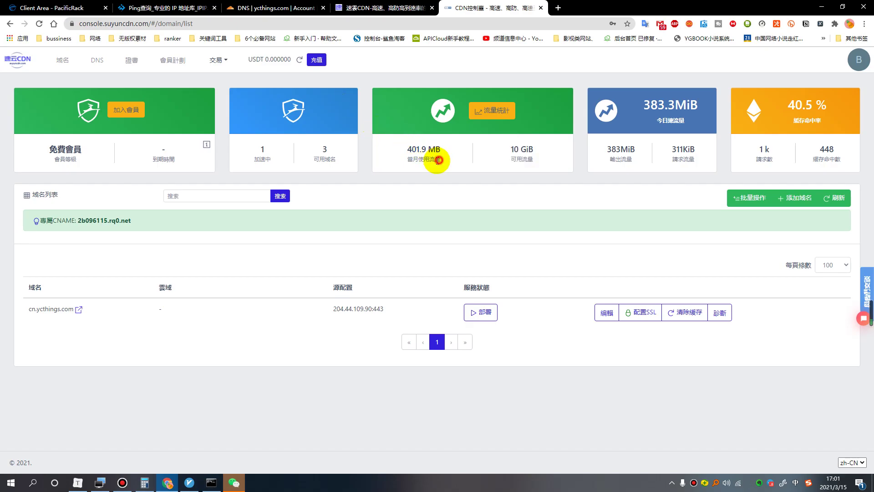
drag(439, 160, 409, 146)
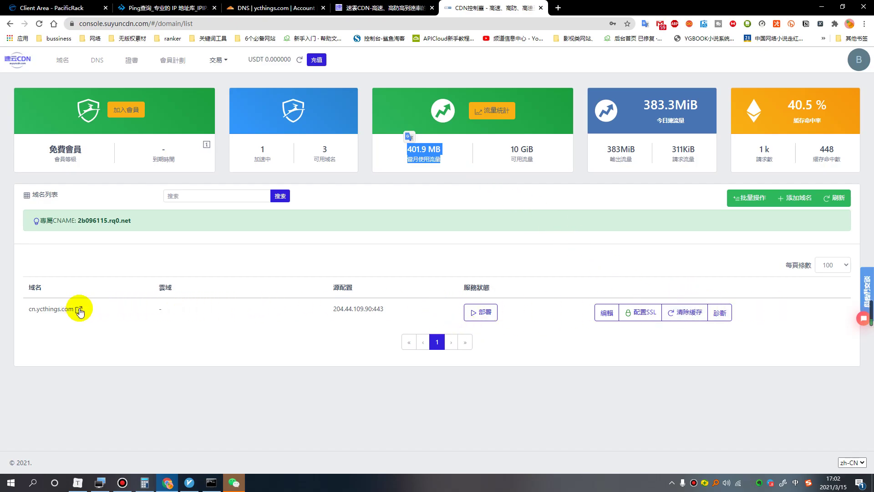
Delete the cn.ycthings.com domain and select the dedicated CNAME 2b096115.rq0.net for copying.
click(607, 313)
click(304, 294)
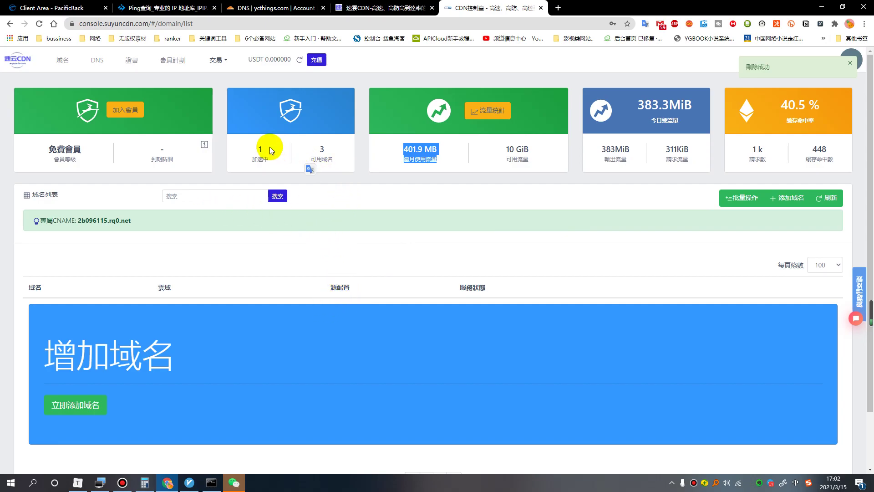
click(214, 263)
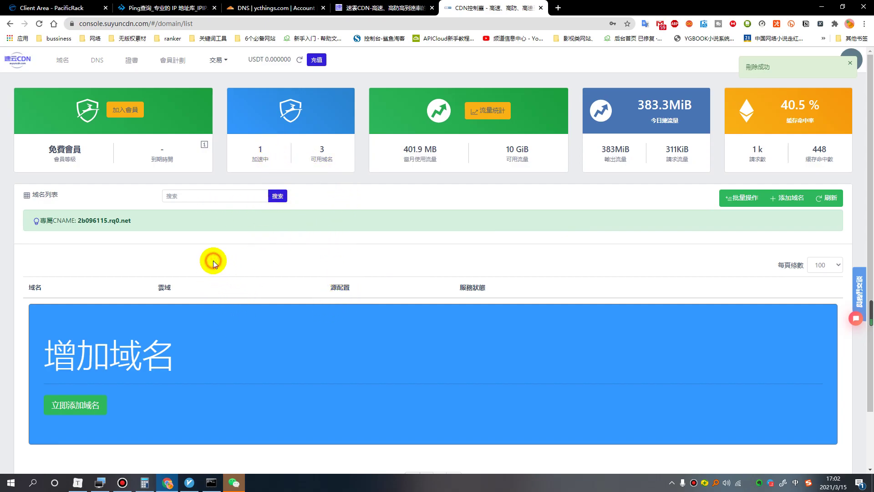
mouse_move(44, 223)
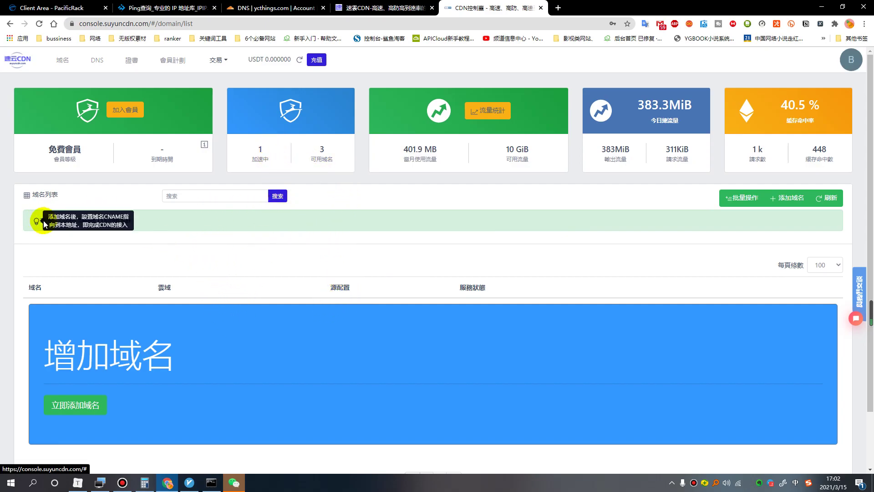
drag(53, 221, 78, 220)
key(ctrl+c)
right_click(91, 222)
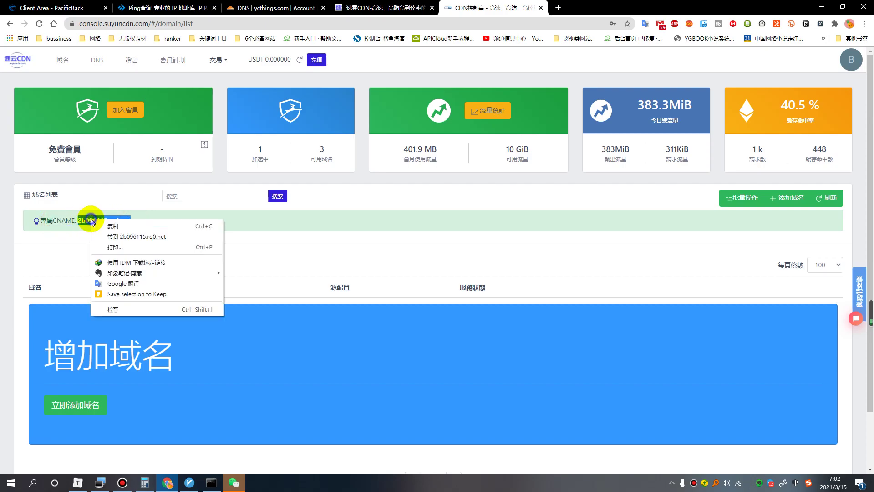
Copy 2b096115.rq0.net and start a new Cloudflare DNS record named cdn.
click(112, 226)
click(264, 10)
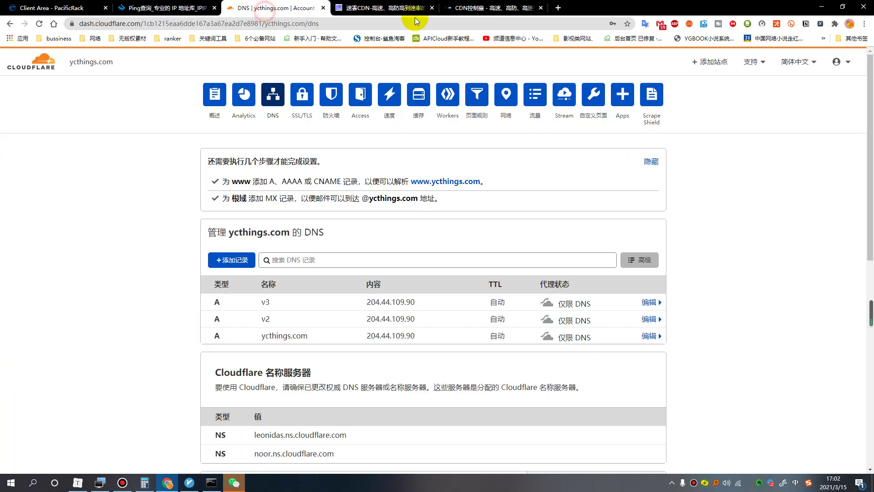
click(233, 259)
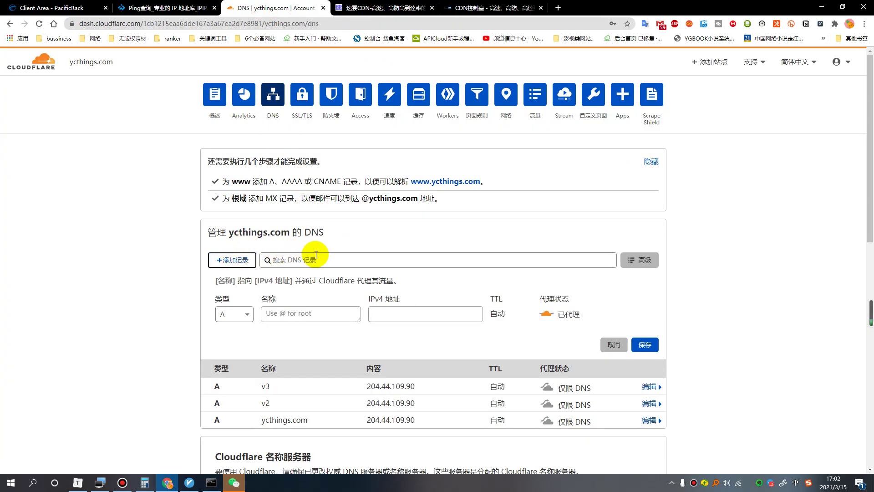
click(303, 315)
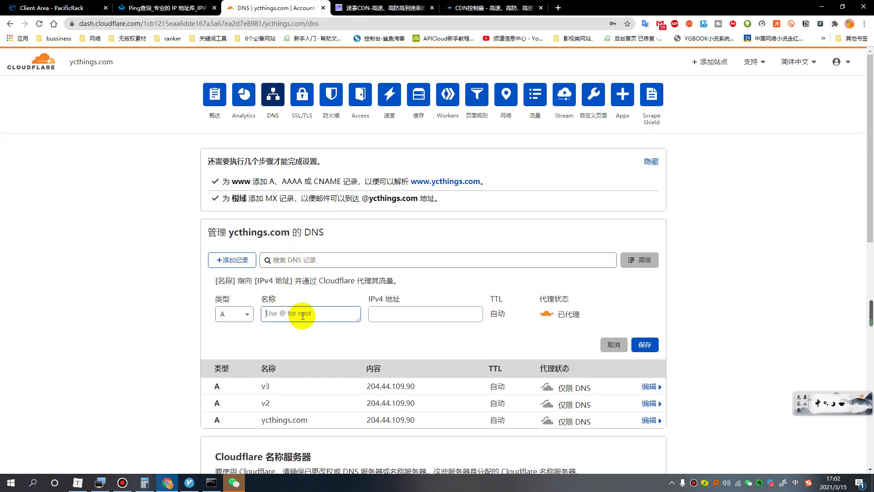
text(cdn)
key(Return)
click(387, 315)
Make the cdn record a DNS-only CNAME targeting 2b096115.rq0.net and save it.
click(242, 314)
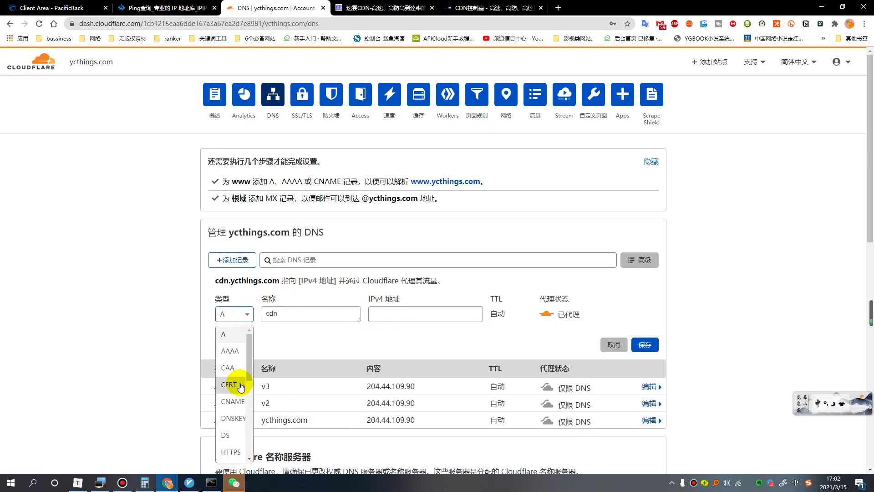
click(230, 403)
click(419, 315)
key(ctrl+v)
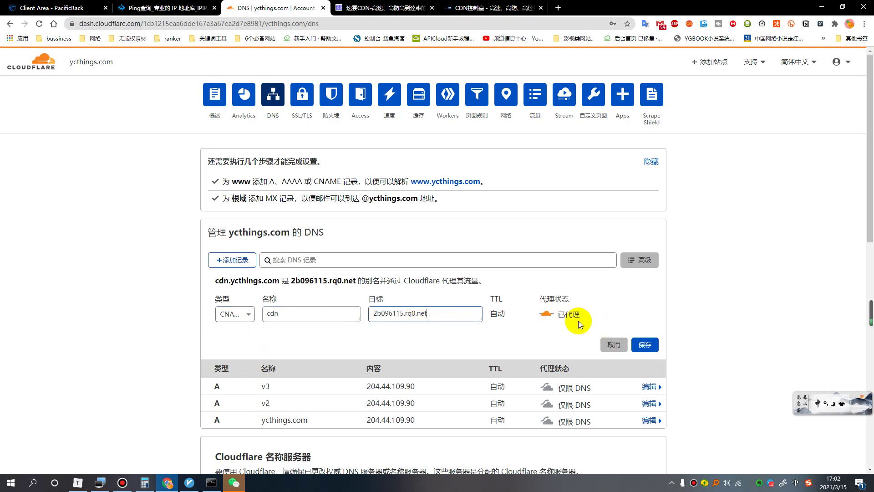
click(546, 314)
click(645, 344)
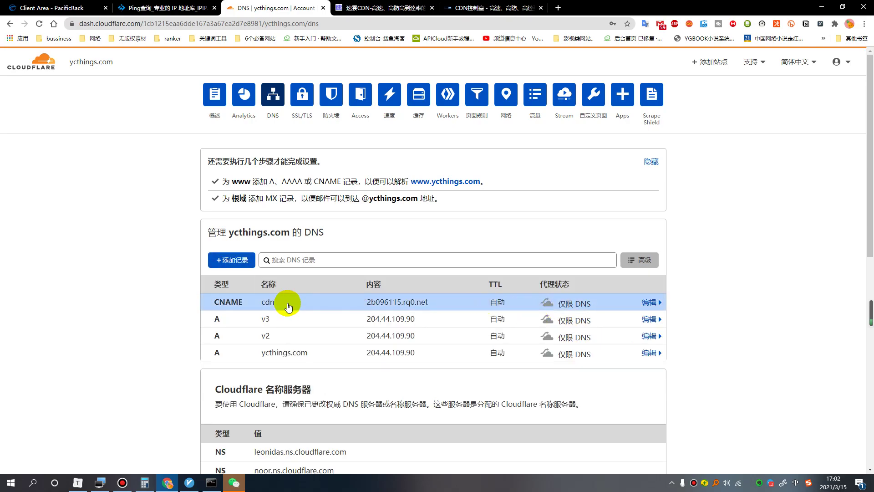
drag(279, 303, 208, 307)
click(708, 321)
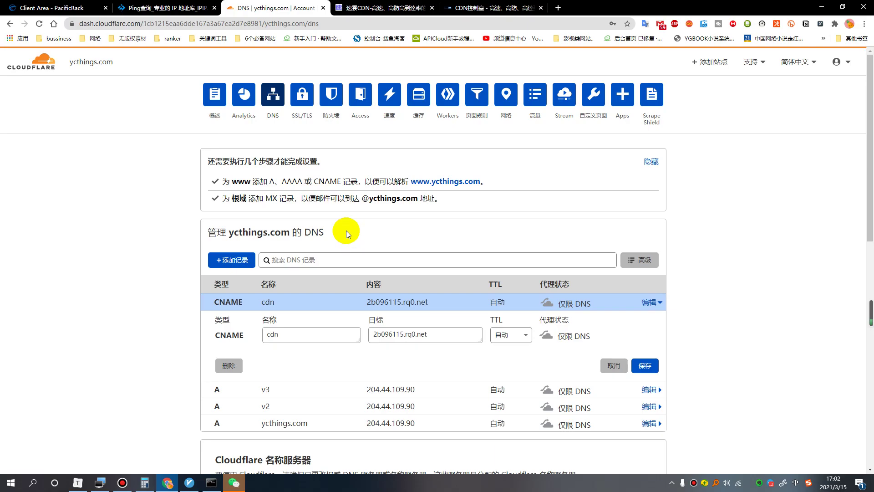
Ping cdn.ycthings.com from cmd and confirm it resolves to 2b096115.rq0.net at 13.70.27.232.
key(super+r)
text(cmd)
key(Return)
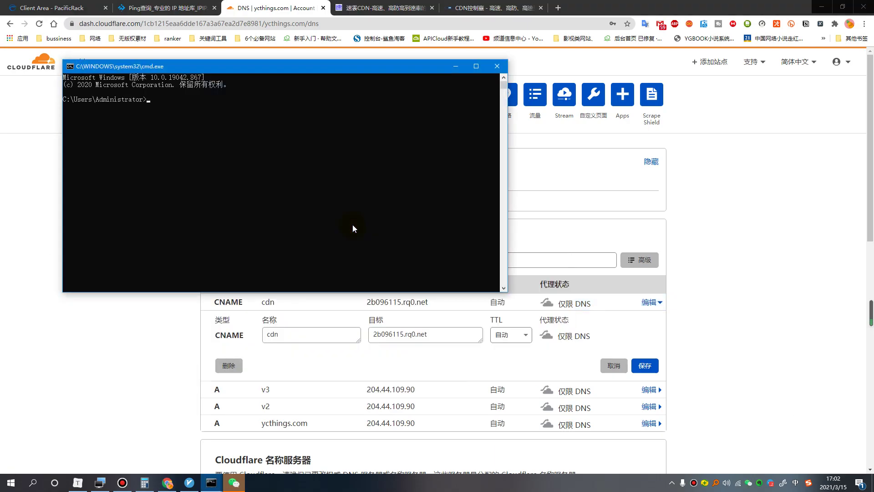
drag(324, 80, 569, 133)
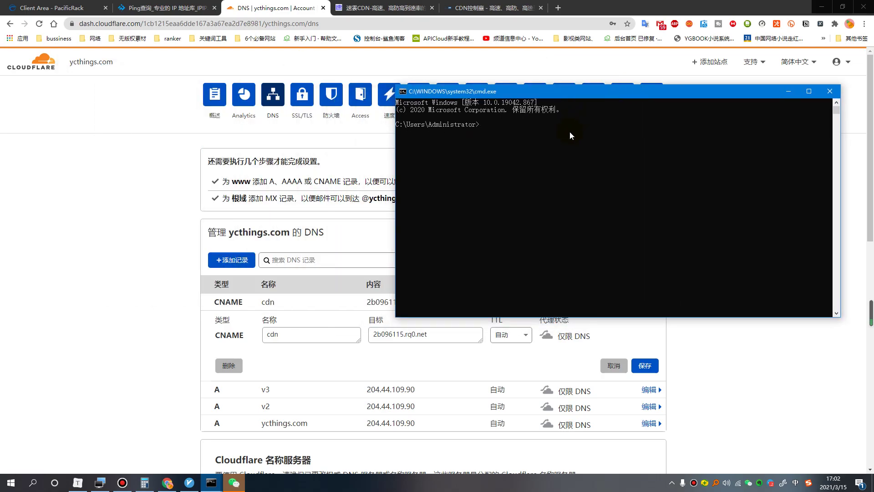
text(ping)
text(cdn.ycthings.com)
key(Return)
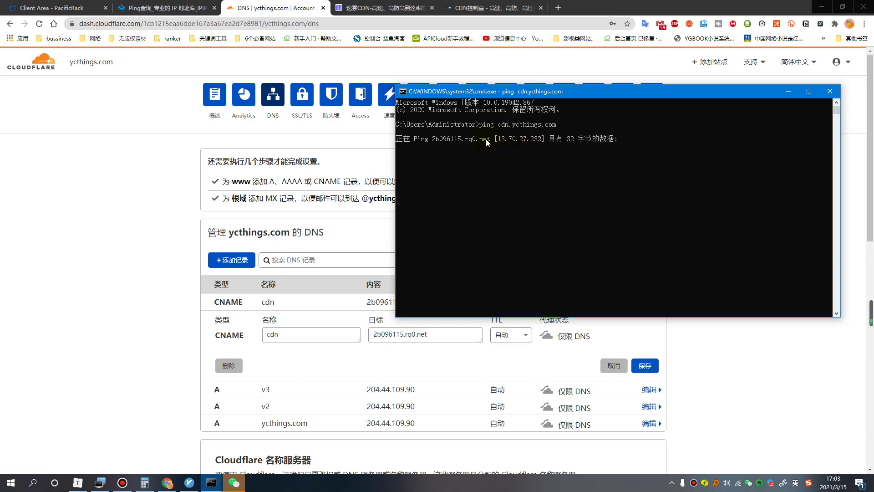
drag(498, 137, 531, 138)
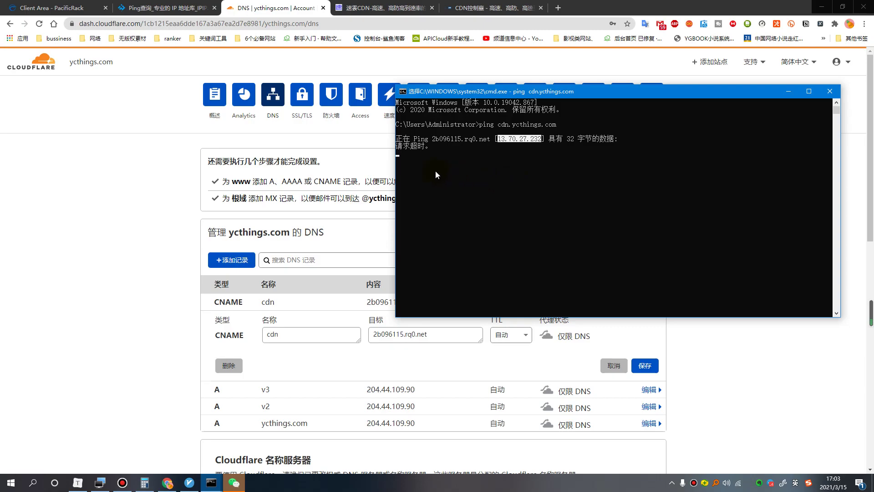
Save the cdn CNAME record in Cloudflare and close its details.
click(128, 288)
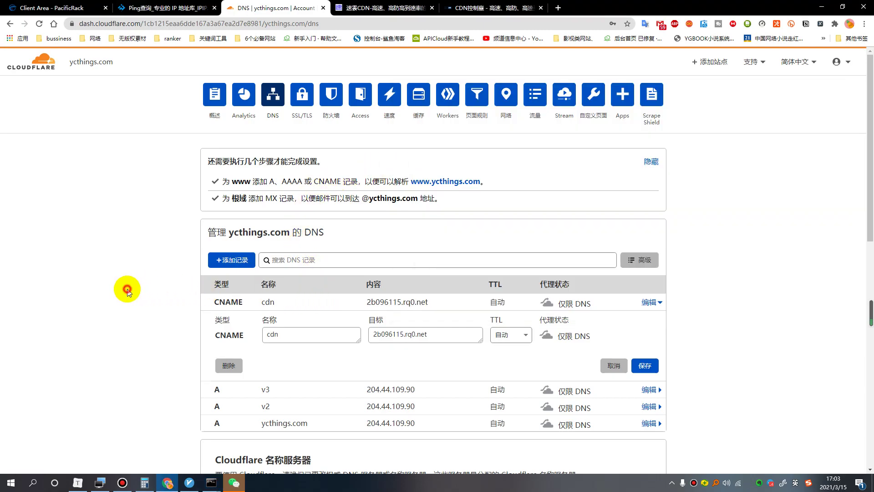
scroll(482, 319, down, 3)
scroll(209, 231, up, 2)
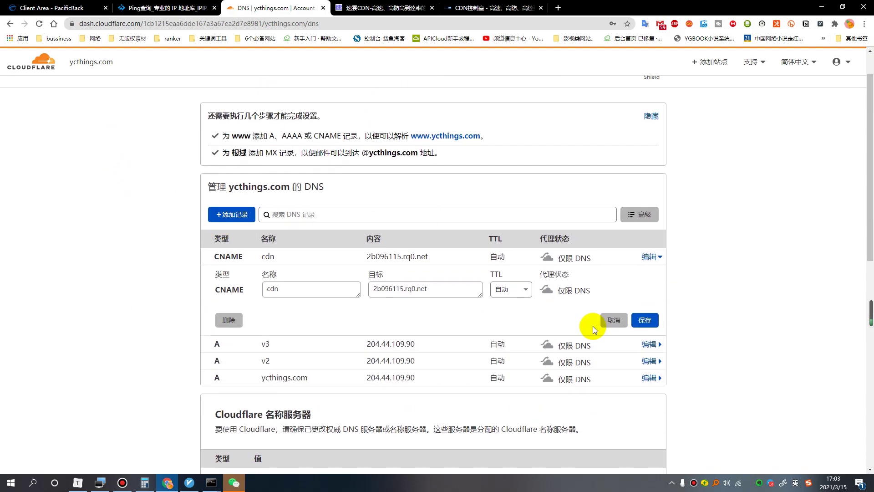
scroll(564, 307, up, 1)
click(645, 365)
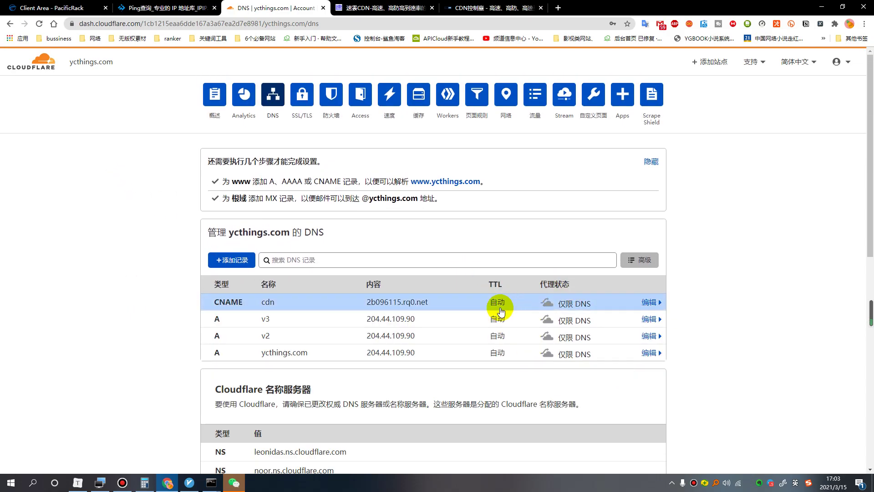
scroll(502, 311, down, 3)
Add the accelerated domain cdn.ycthings.com in SuyunCDN, correcting the yxthings typo.
click(476, 8)
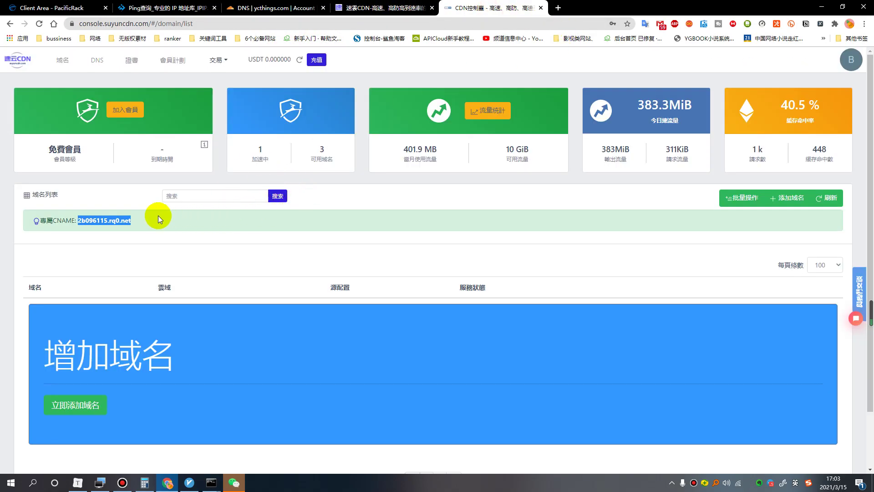
click(260, 150)
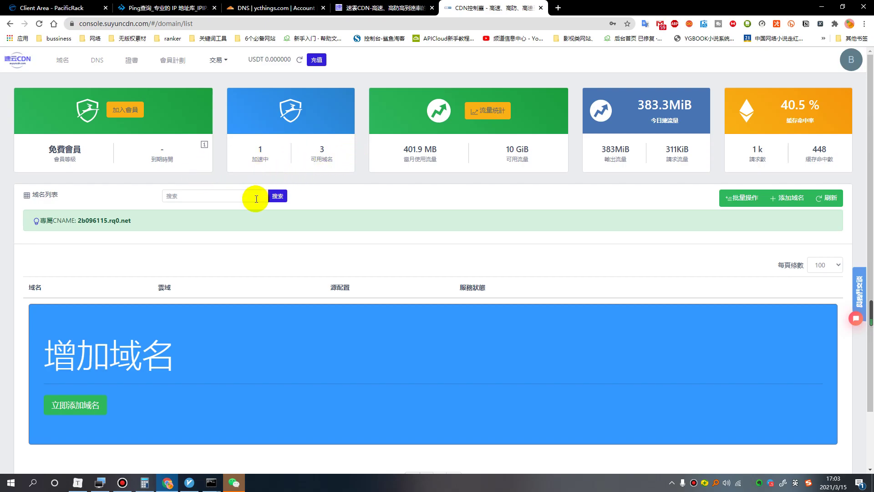
click(74, 402)
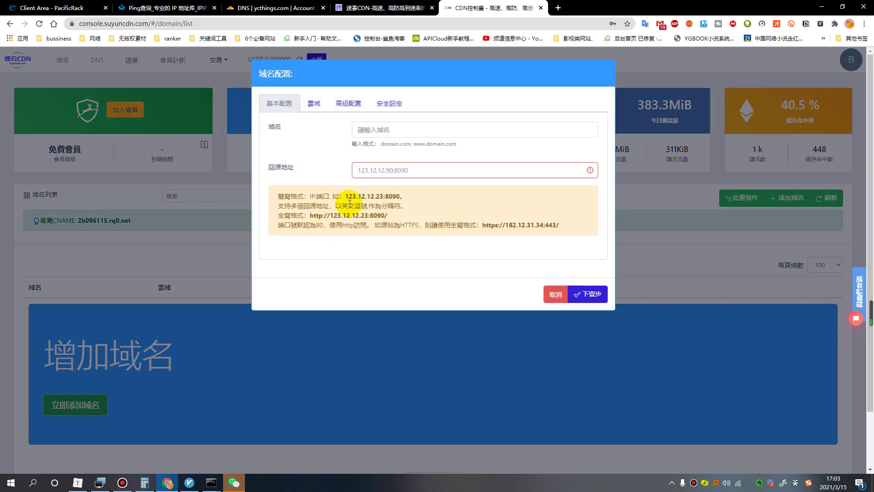
click(386, 131)
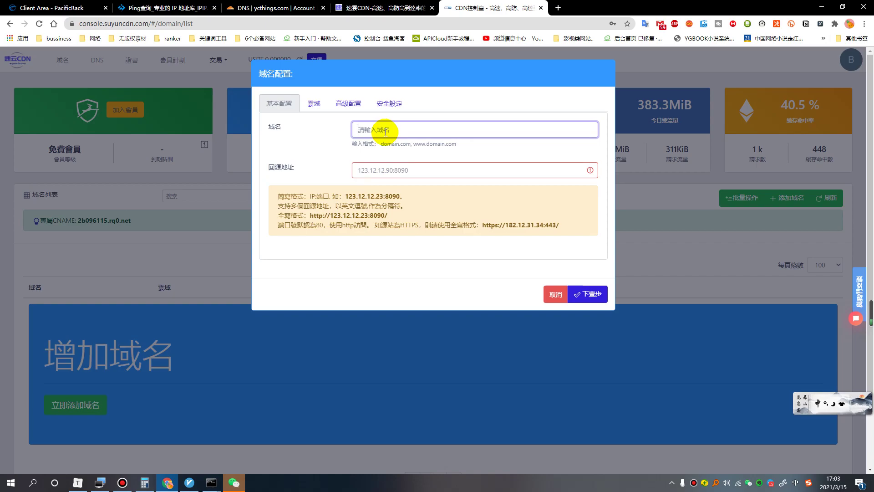
text(cdn)
key(Down)
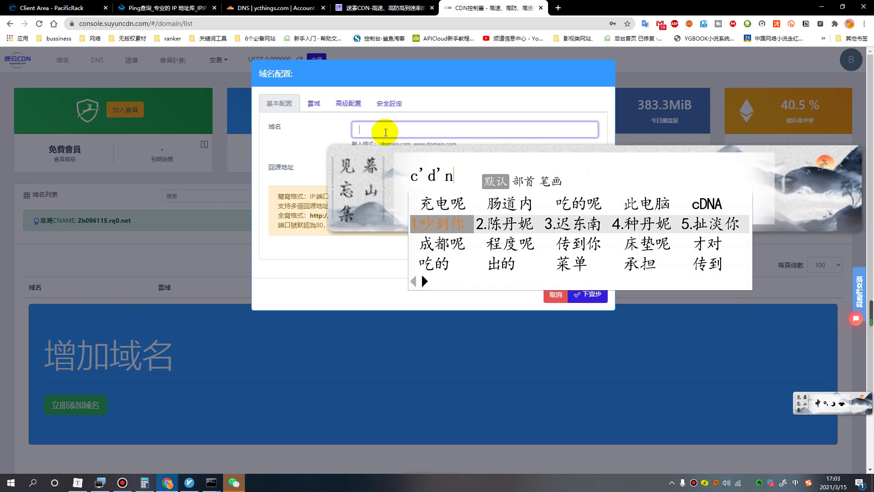
text(.yxthing)
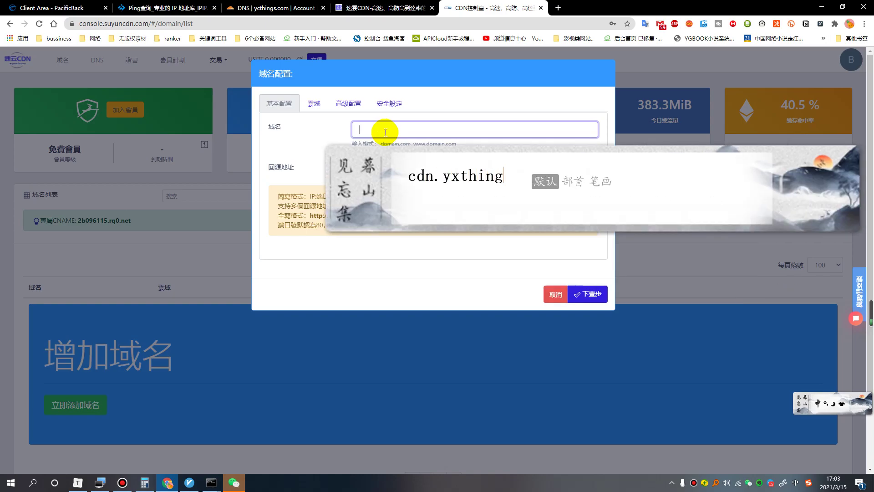
text(s.com)
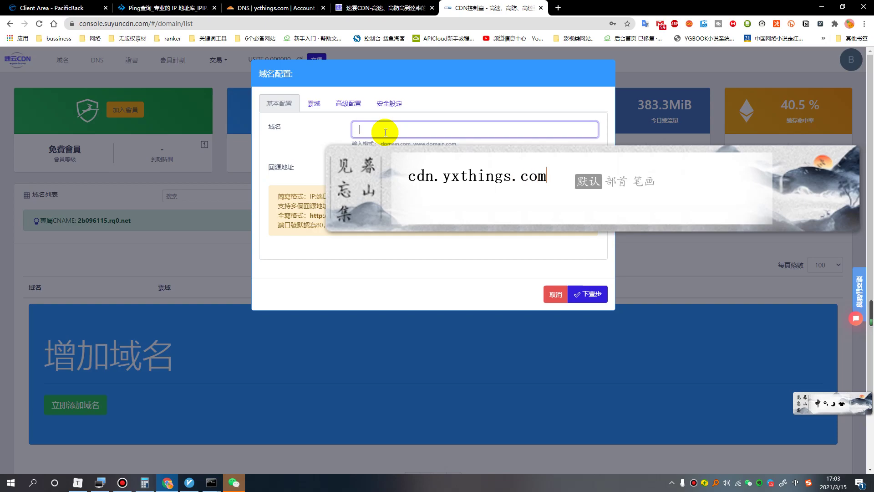
key(Return)
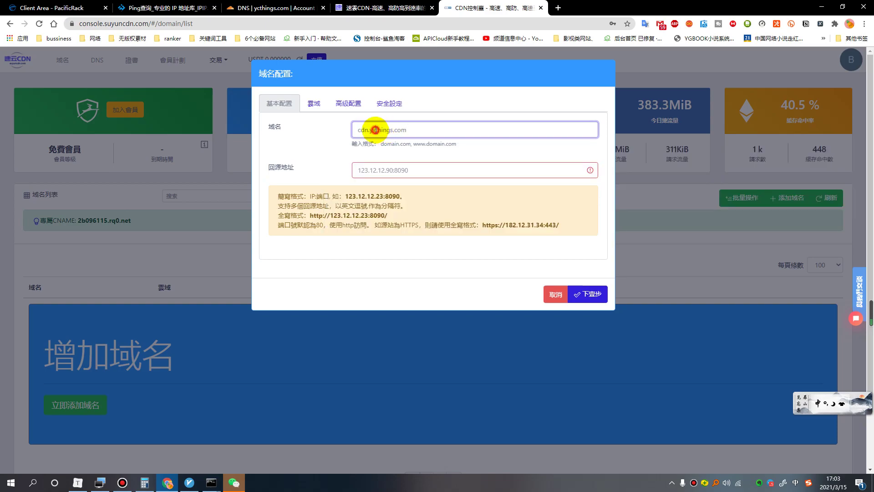
click(376, 129)
key(BackSpace)
text(c)
key(Return)
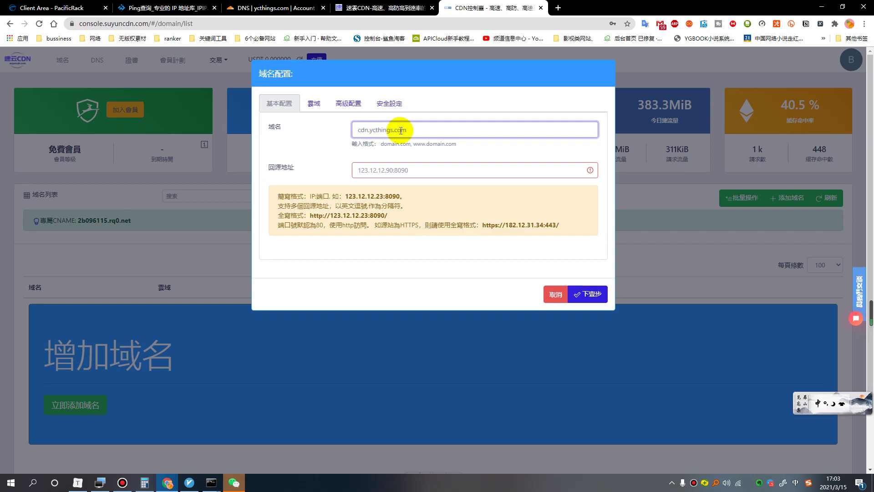
Look up the server IP 204.44.109.90 on Cloudflare for the origin address.
click(413, 167)
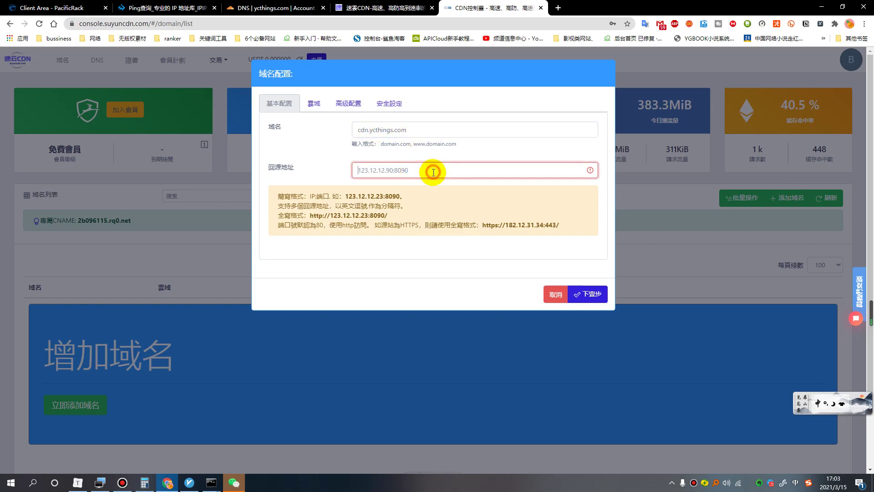
click(311, 11)
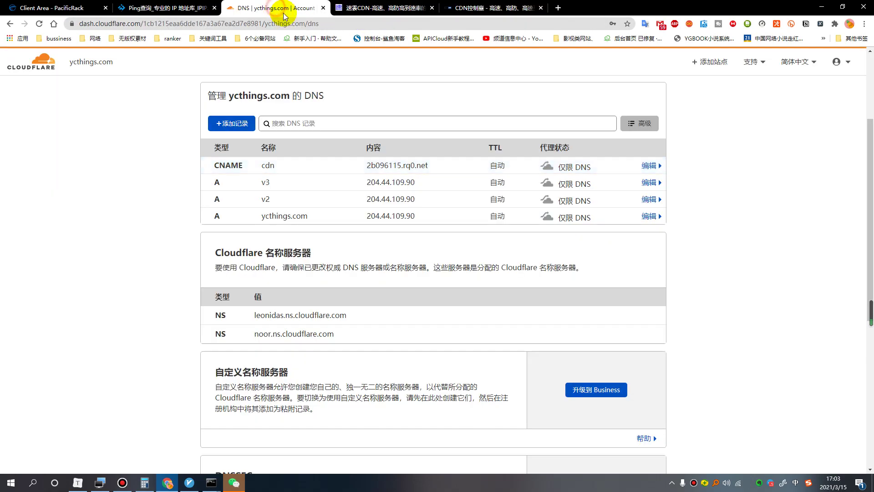
drag(416, 185, 368, 185)
click(478, 7)
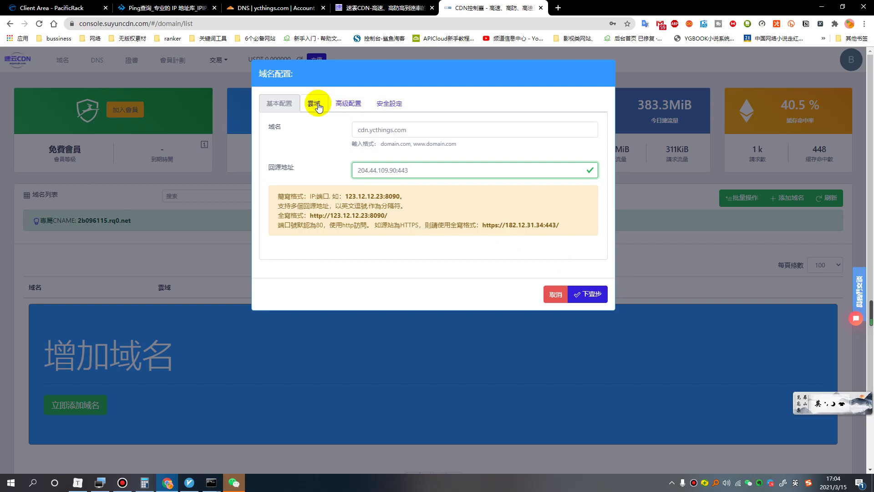
Review the advanced cache and rule settings and proceed with the domain setup.
click(354, 107)
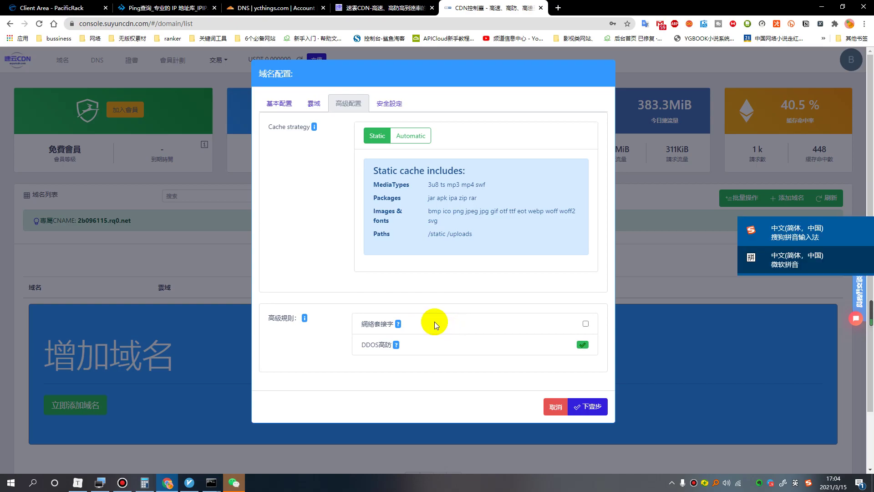
key(ctrl+alt+g)
drag(424, 305, 400, 316)
key(Escape)
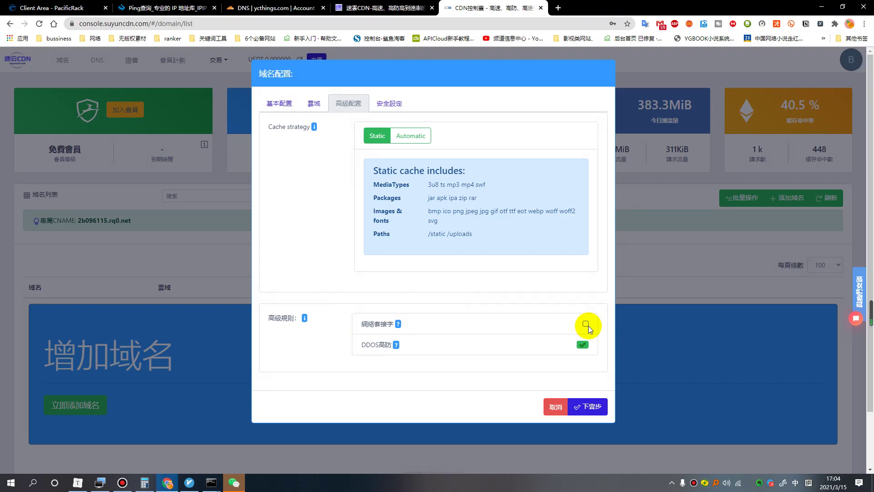
click(593, 410)
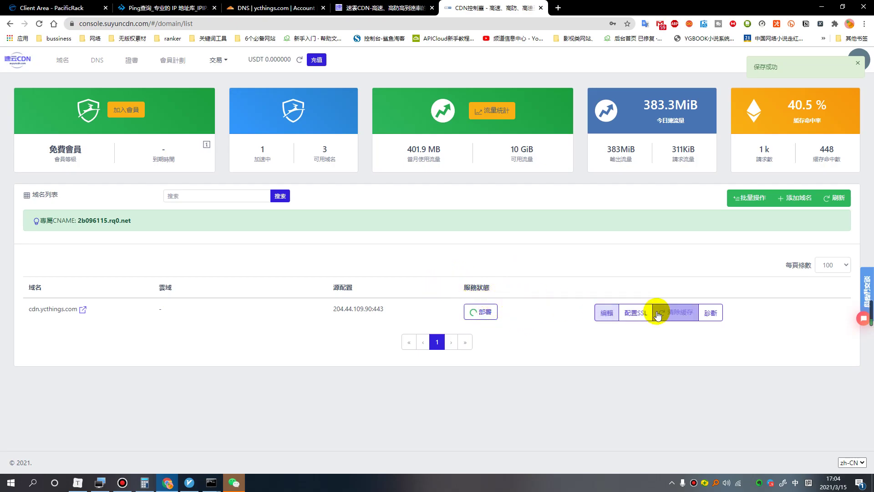
Issue an automatic HTTP certificate for cdn.ycthings.com, enable forced HTTPS, save, and reload the list.
click(635, 313)
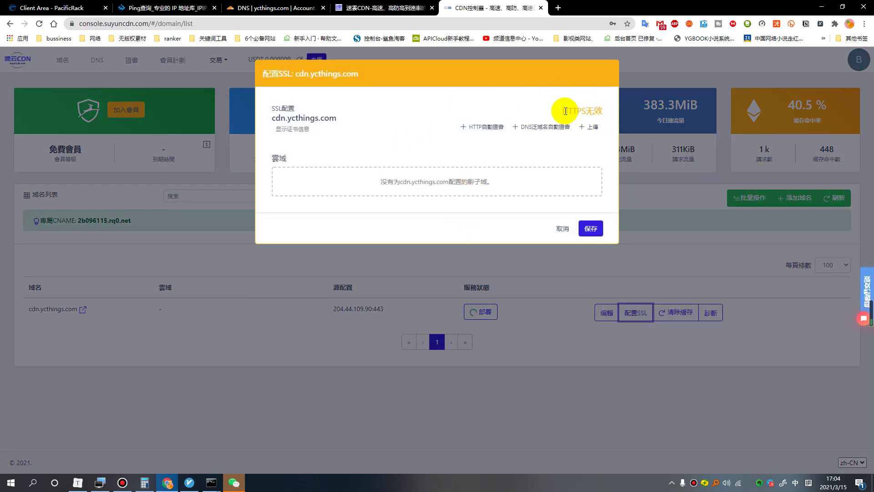
click(481, 131)
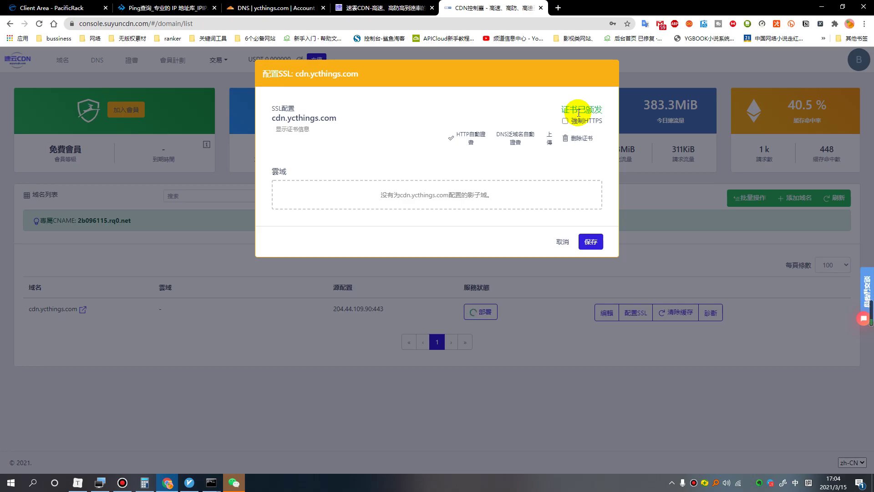
click(565, 121)
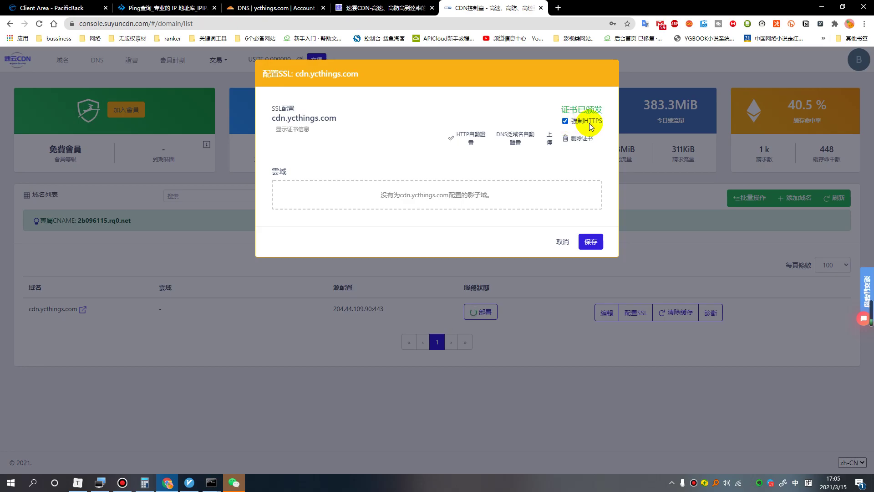
click(581, 242)
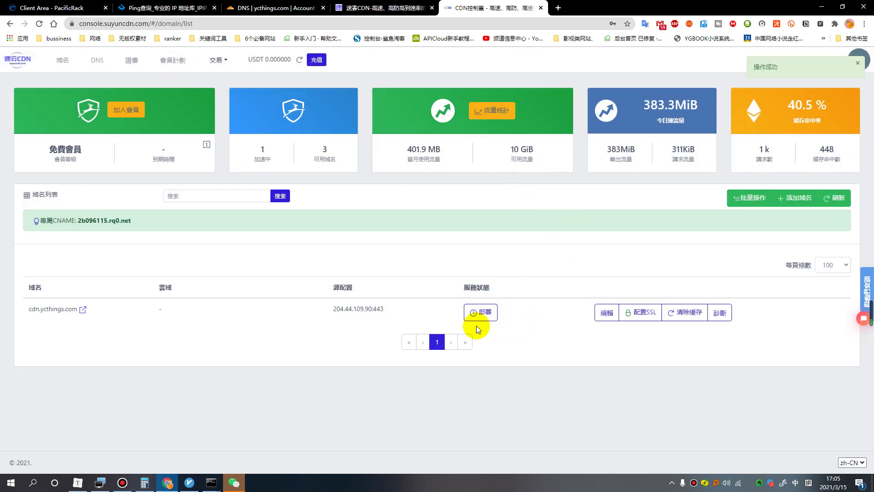
click(39, 23)
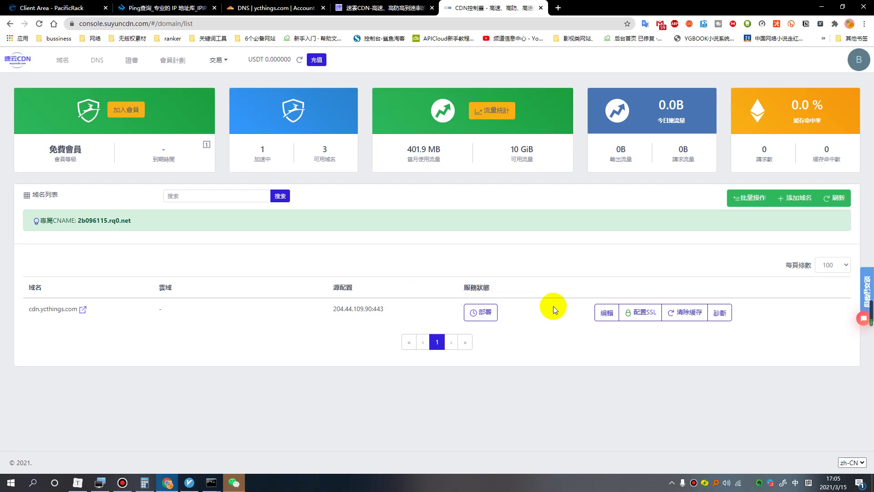
Duplicate the v3.ycthings.com server in v2rayN and open the copy for editing.
click(196, 480)
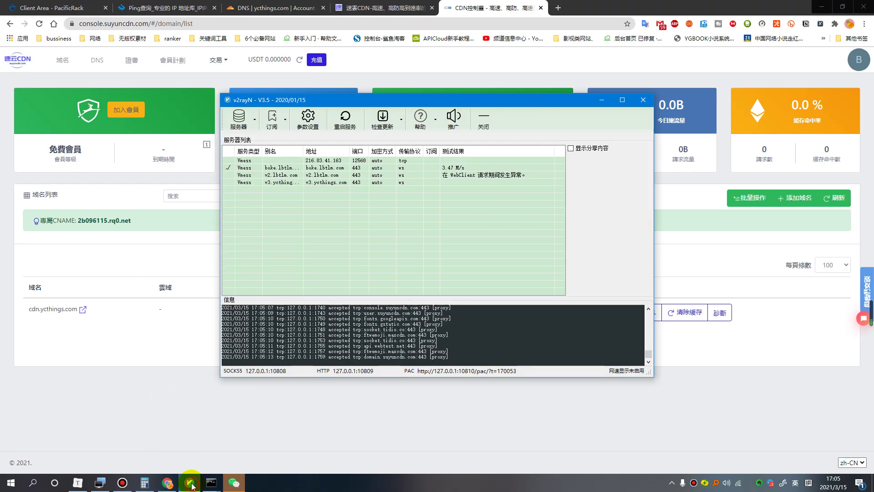
click(282, 182)
right_click(281, 183)
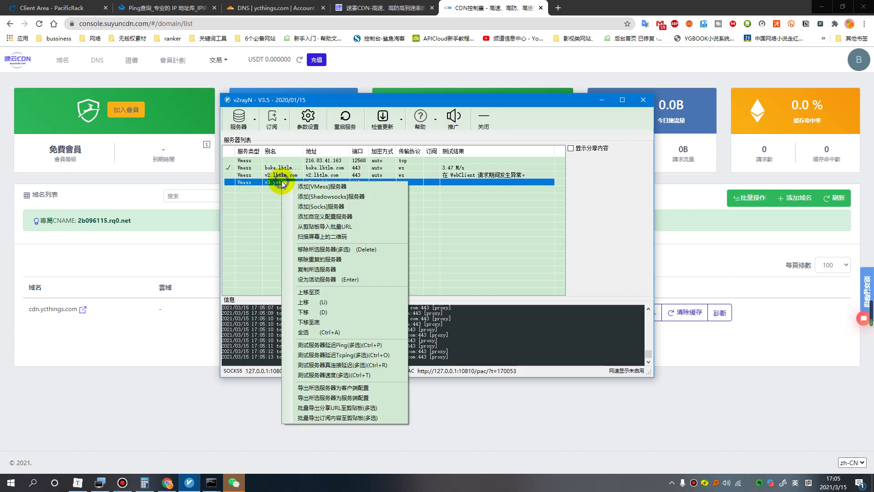
click(314, 271)
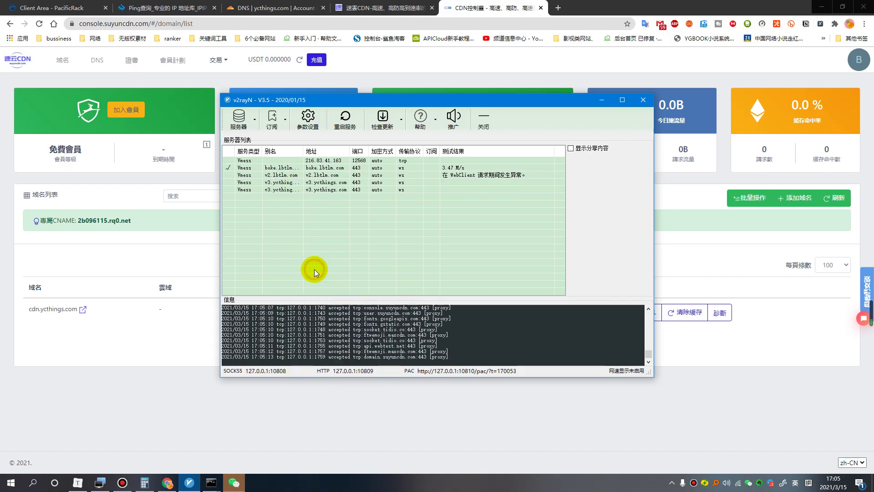
click(287, 190)
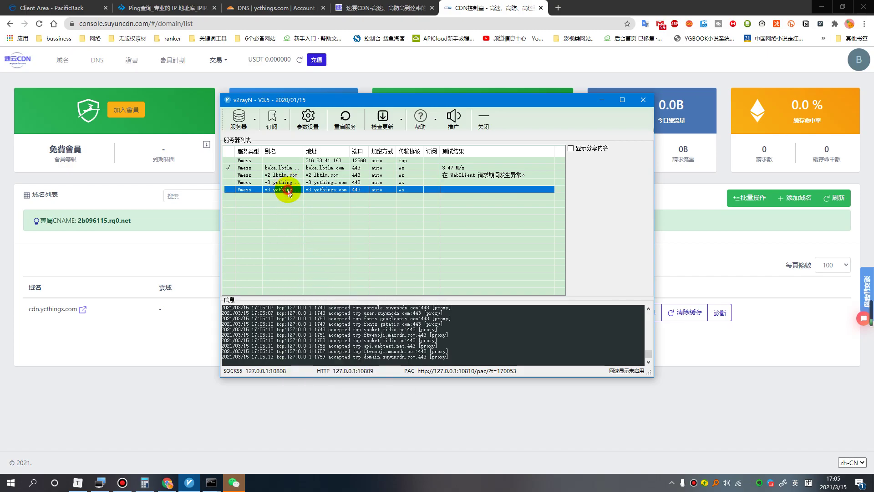
double_click(289, 191)
drag(382, 106, 519, 152)
Change the copy's address and host to cdn.ycthings.com, set its remark to cdn, and confirm.
click(466, 191)
key(BackSpace)
key(BackSpace)
text(cdn.ycthings.com)
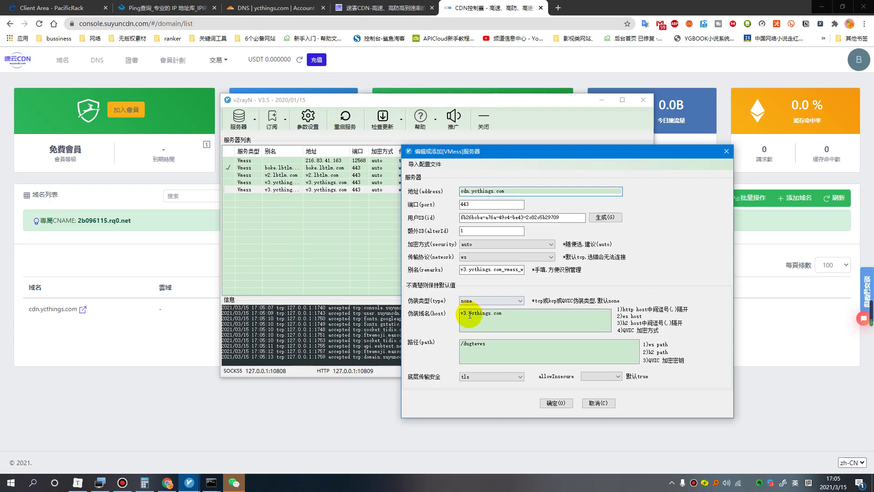
click(466, 313)
key(BackSpace)
key(BackSpace)
text(cdn)
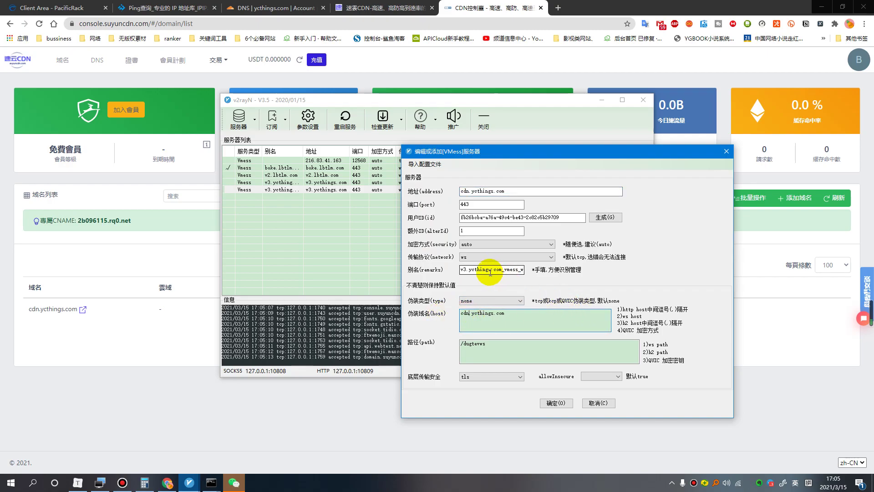
click(467, 270)
key(BackSpace)
key(BackSpace)
text(cdn)
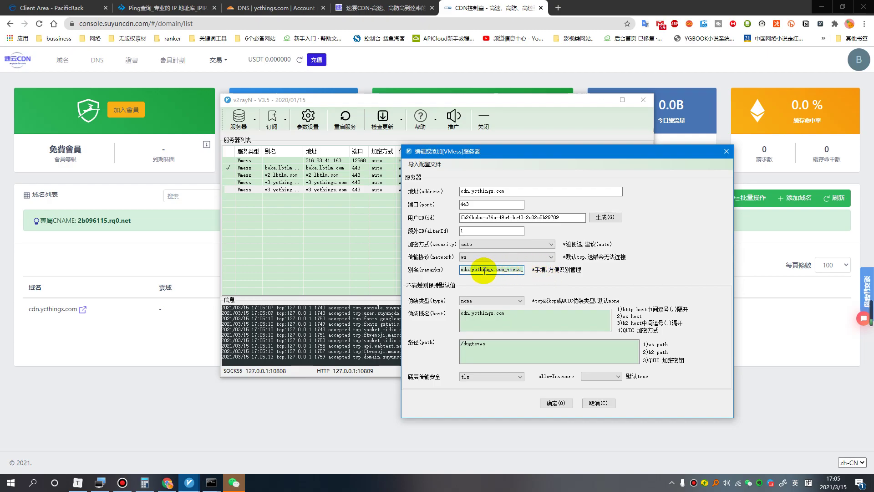
drag(469, 269, 654, 273)
key(BackSpace)
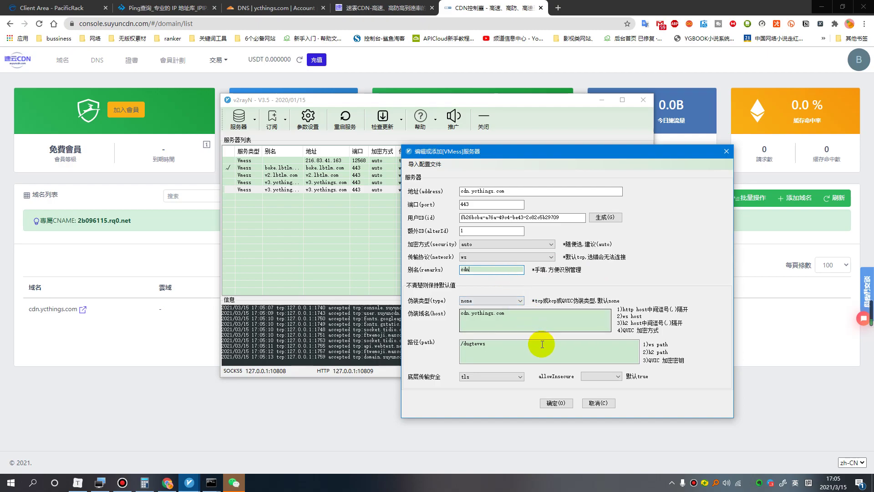
click(556, 402)
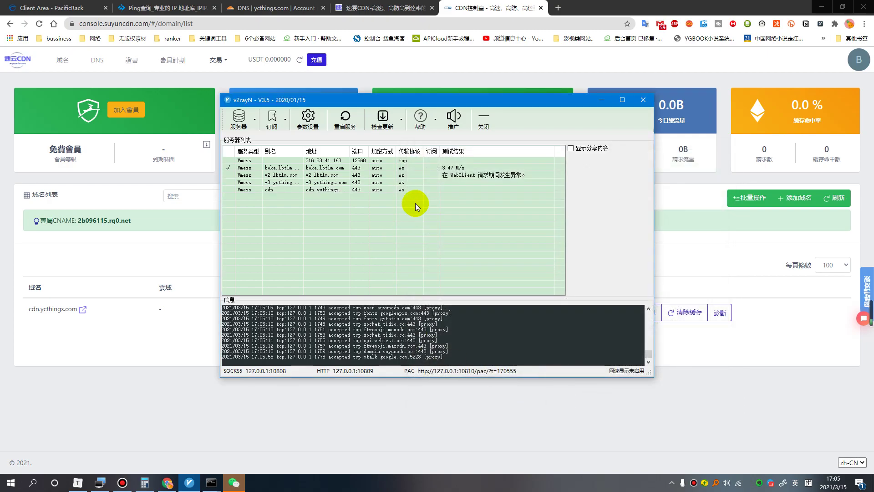
Set the cdn server entry as v2rayN's active server.
click(329, 189)
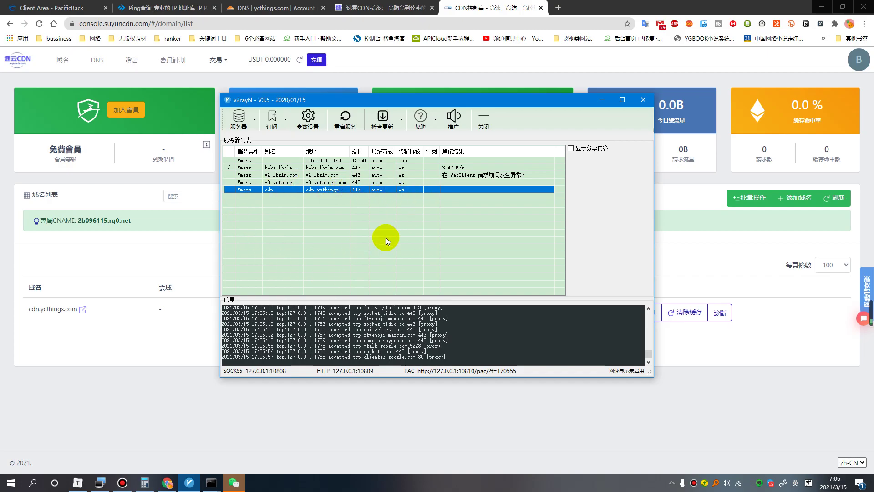
right_click(307, 190)
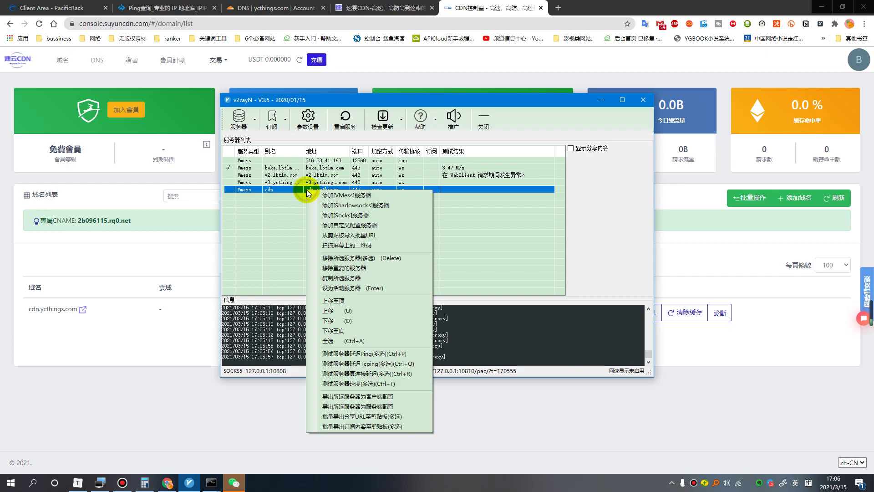
click(347, 288)
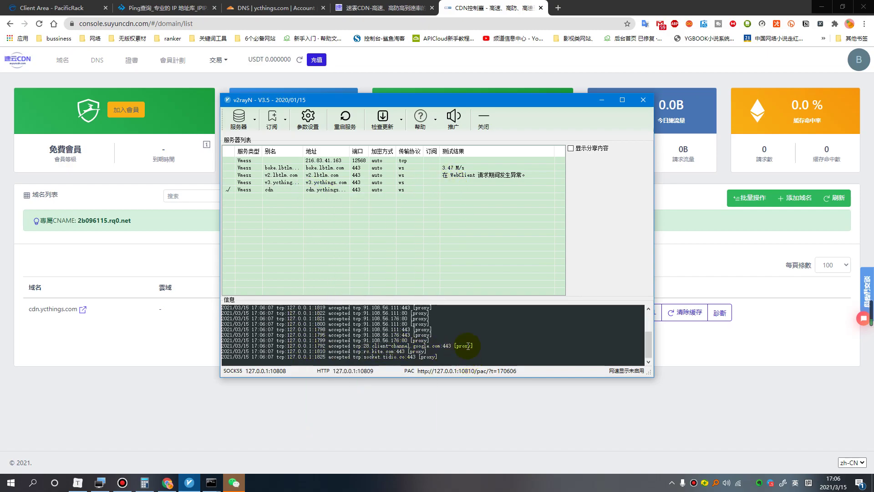
click(558, 8)
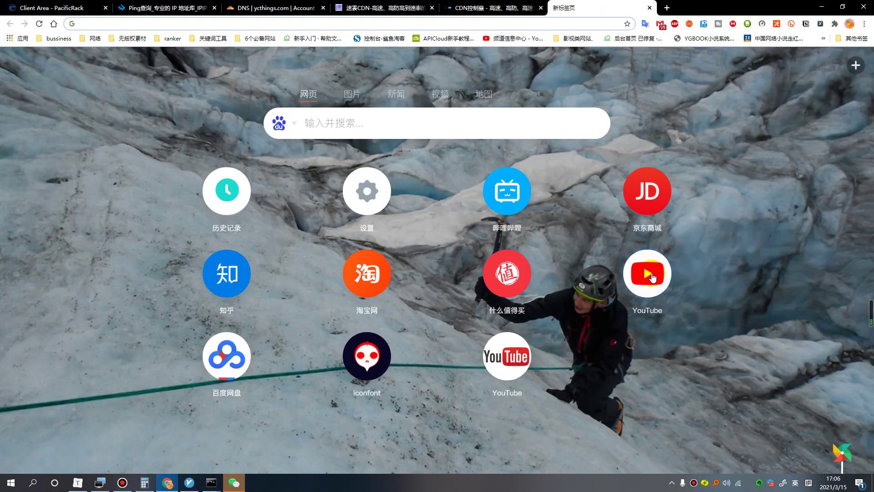
Open YouTube, adjust v2rayN's system proxy setting, and search for 4k.
click(652, 275)
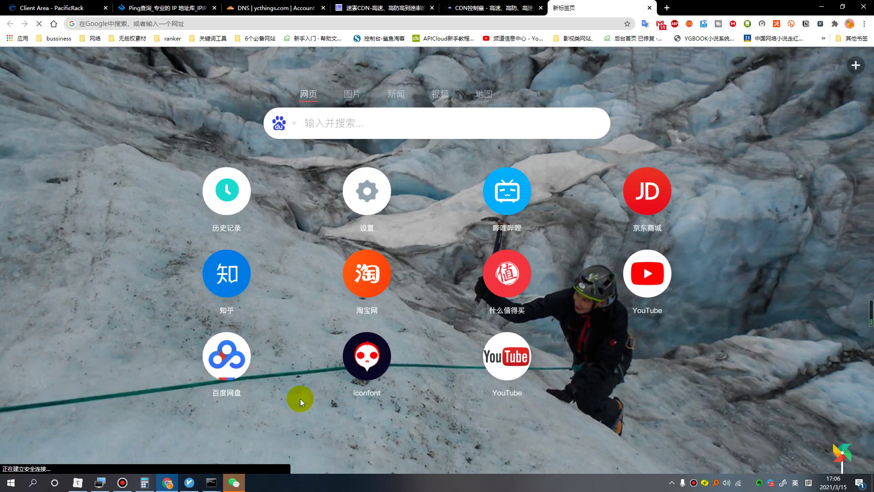
click(672, 483)
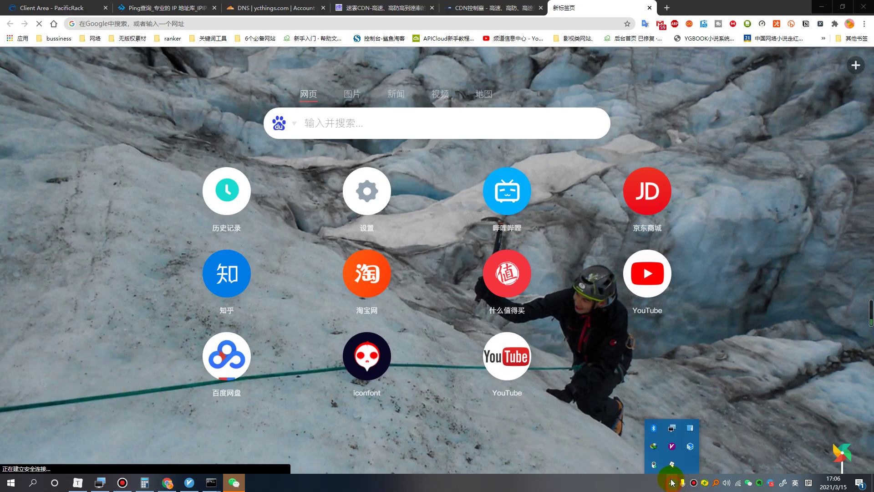
click(672, 446)
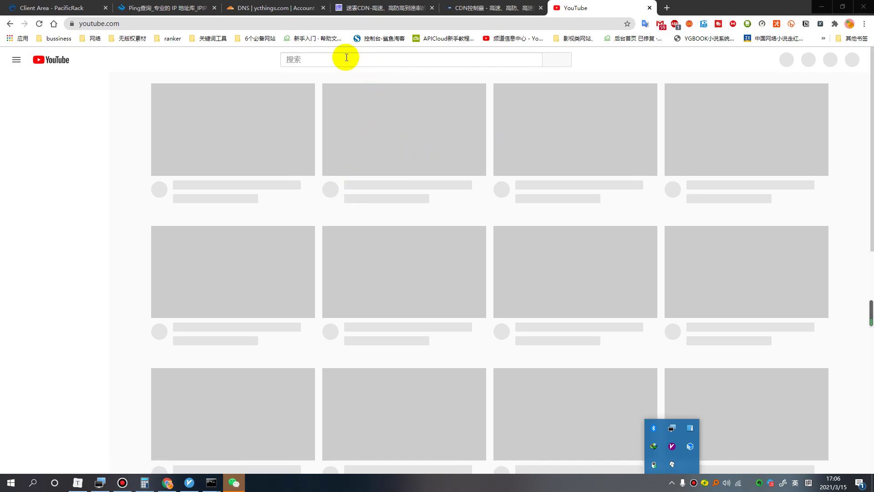
click(347, 58)
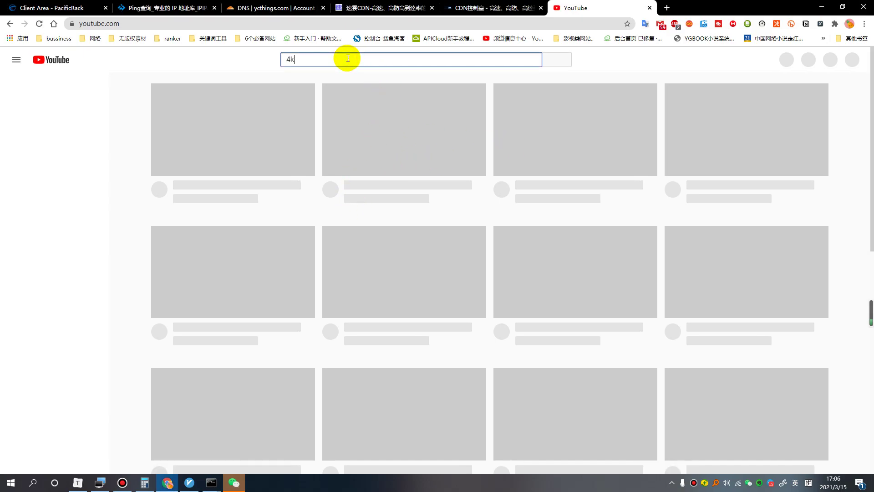
text(4k)
key(Return)
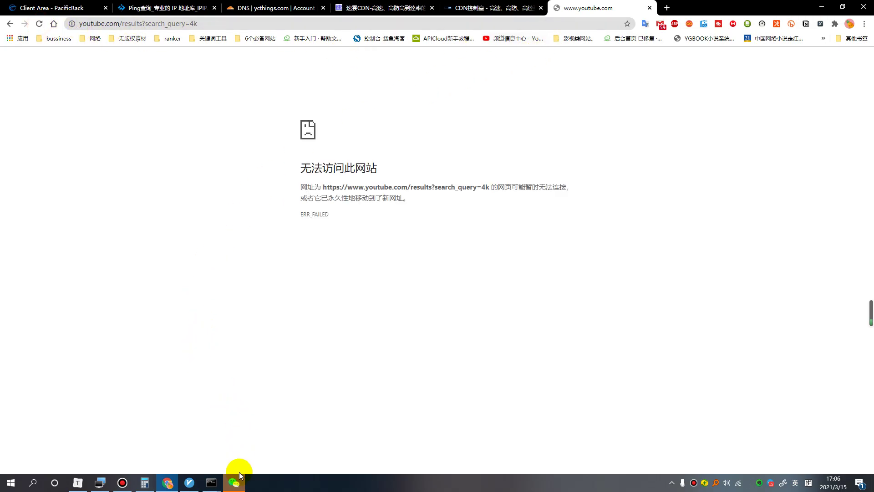
Return to the YouTube tab and reload the failed 4k search results.
click(234, 483)
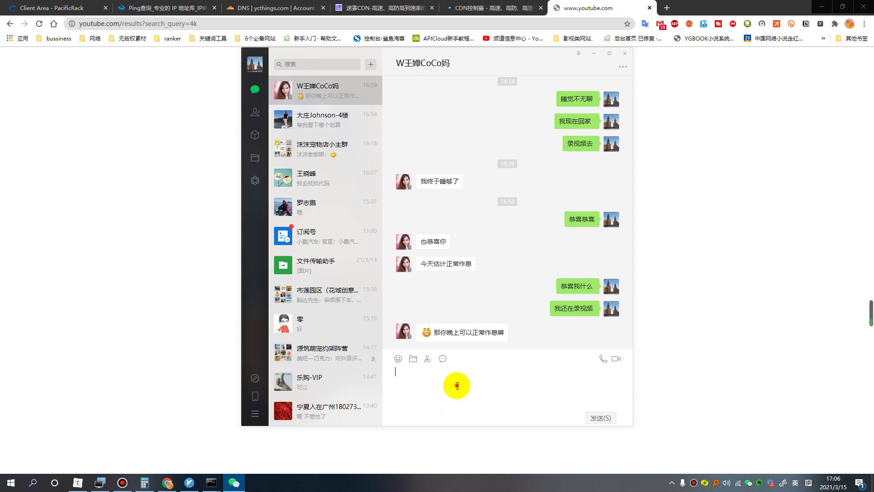
click(137, 233)
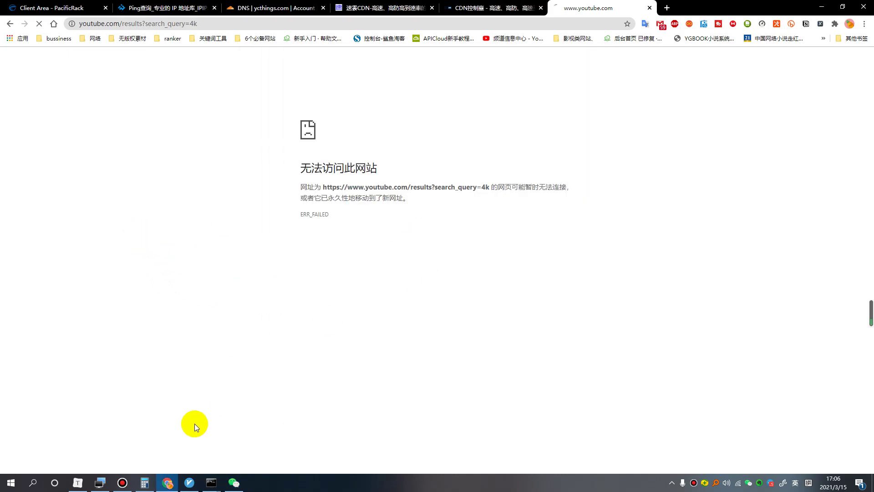
click(122, 483)
click(448, 80)
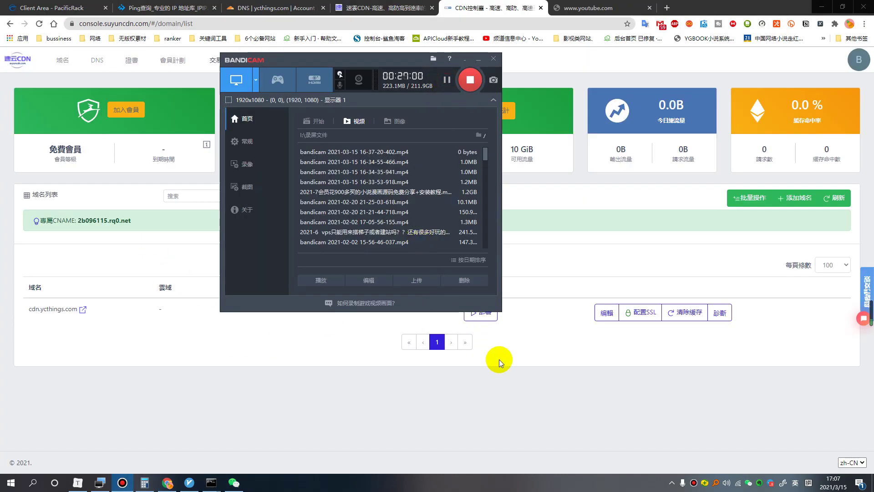
click(506, 361)
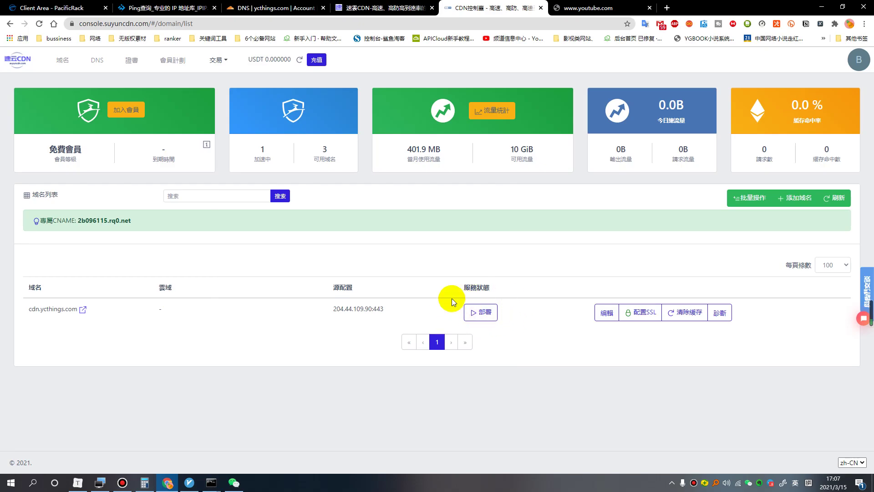
click(598, 9)
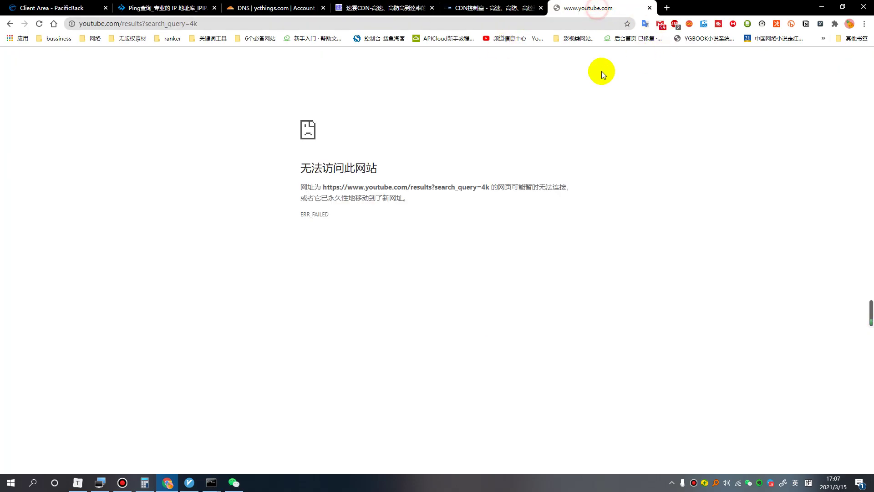
click(39, 24)
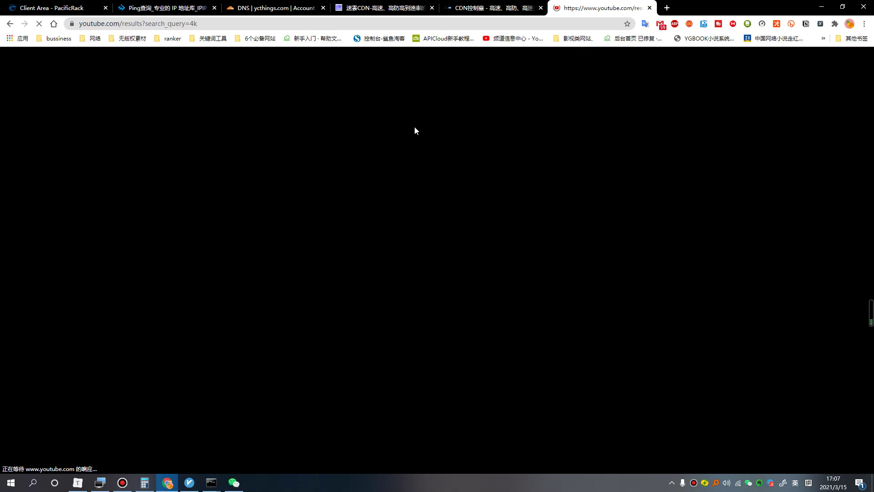